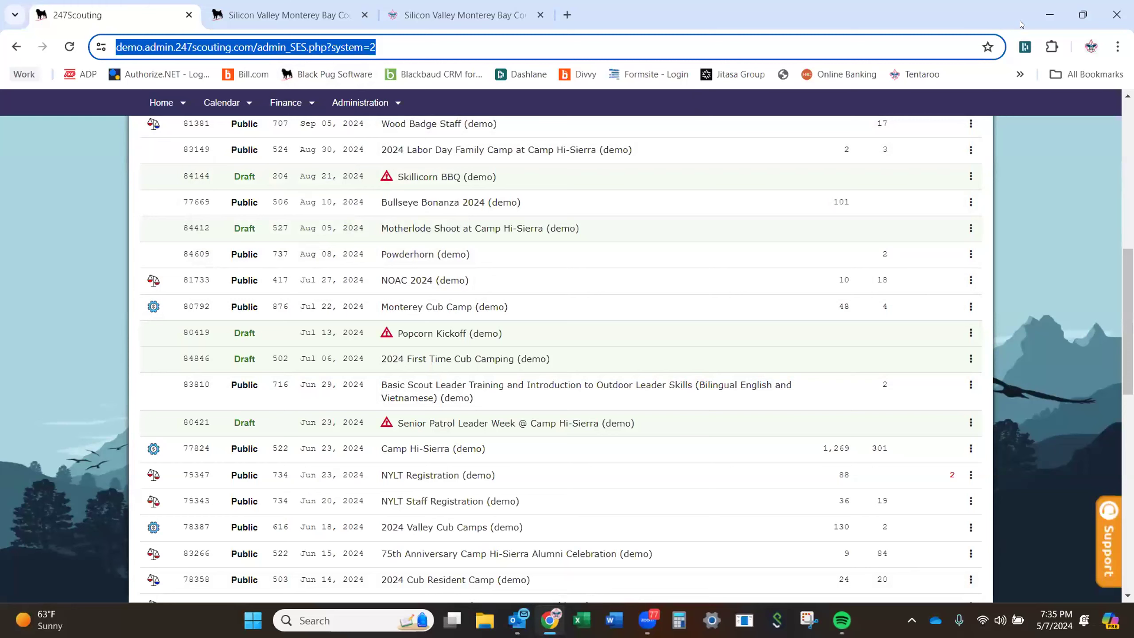
# Restore the browser, switch to the demo.scoutingevent.com event listing tab, and maximize the window.
pyautogui.press('super+Down')
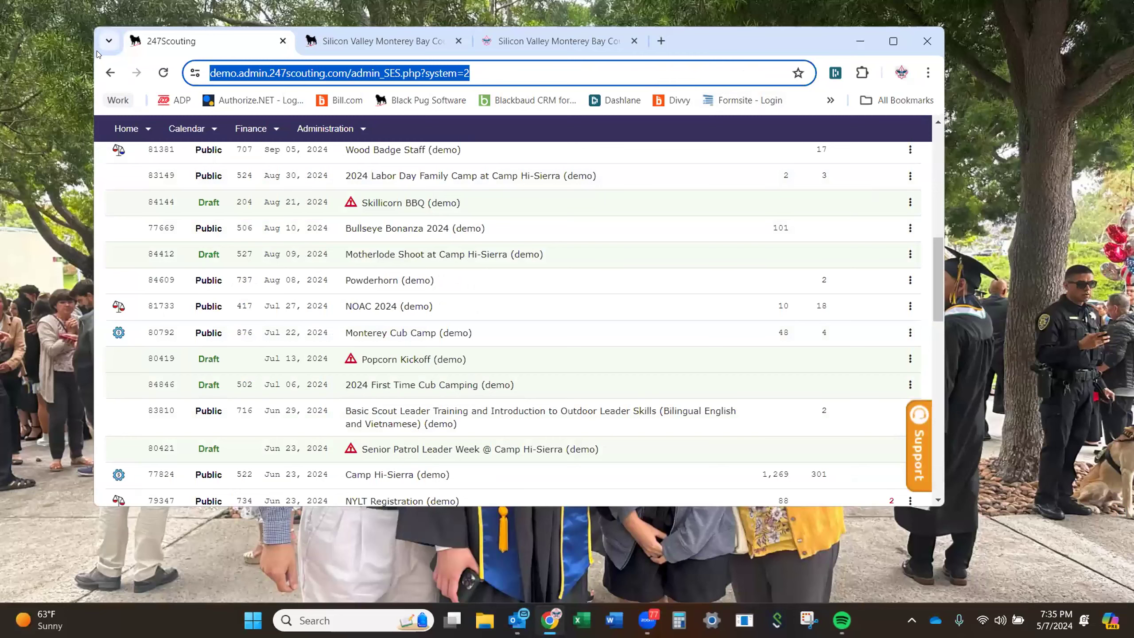
pyautogui.moveTo(368, 35); pyautogui.dragTo(372, 60)
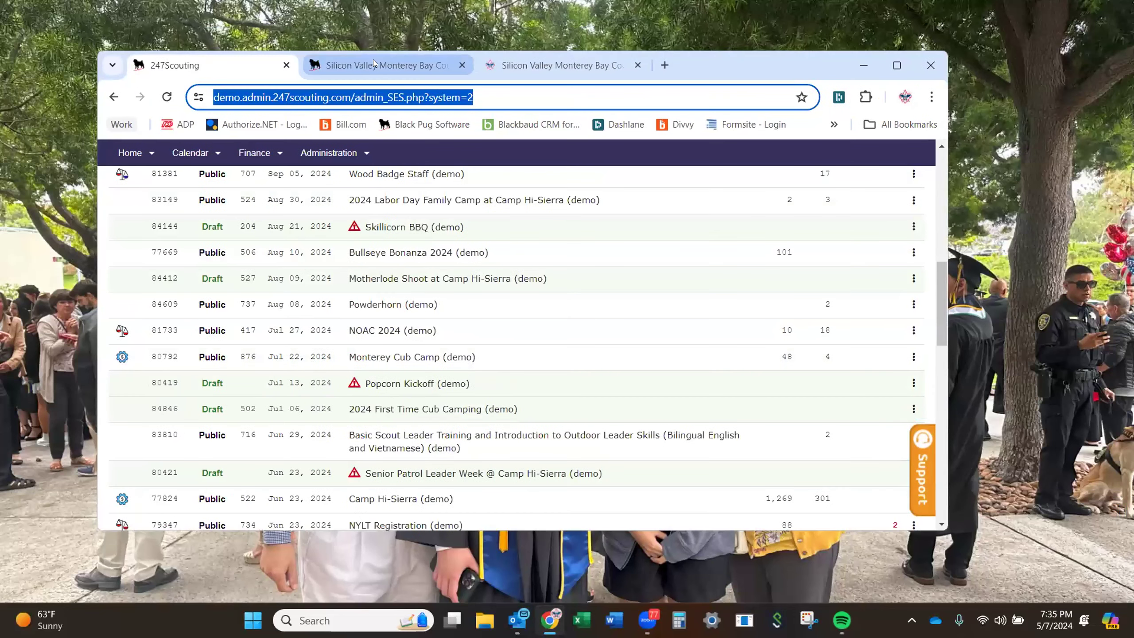
pyautogui.click(373, 59)
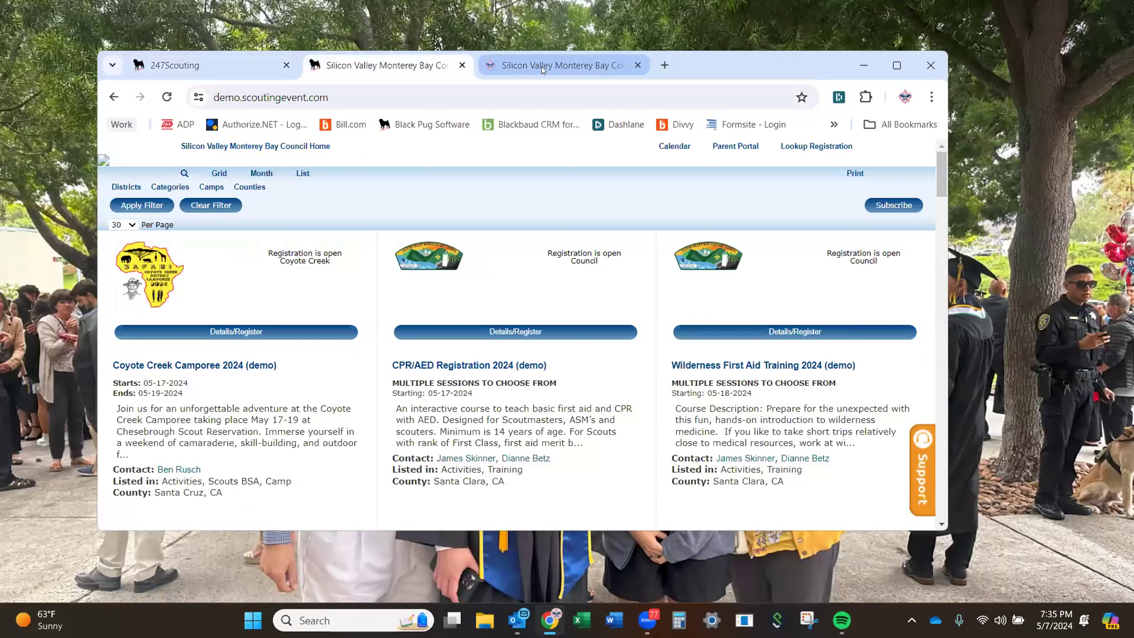
pyautogui.moveTo(541, 67)
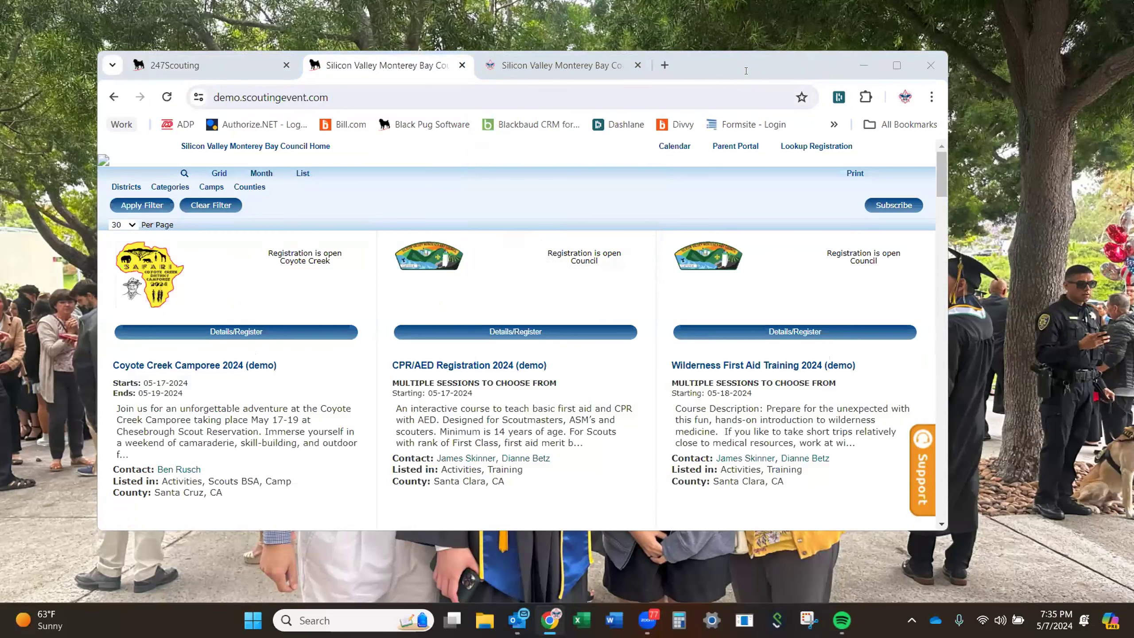
pyautogui.click(895, 64)
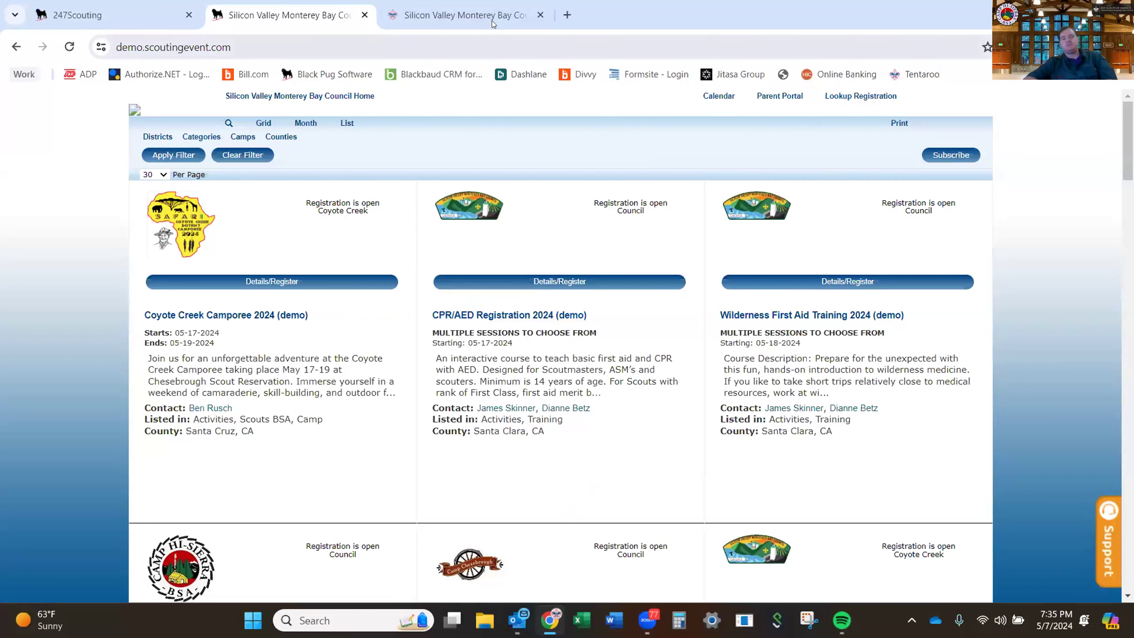
pyautogui.moveTo(487, 23)
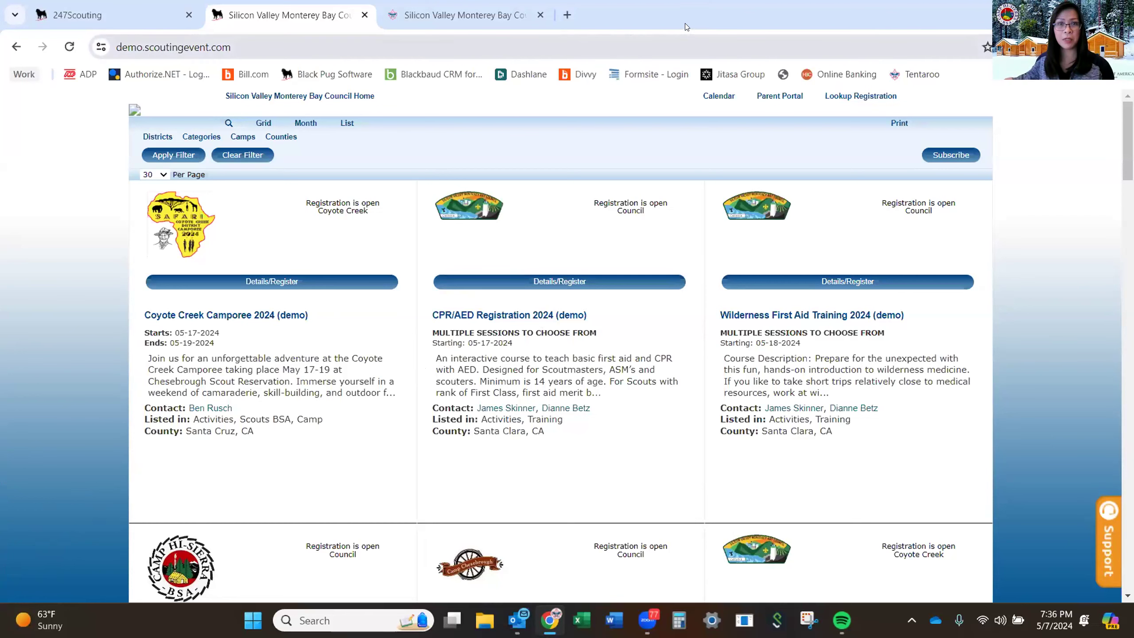
# On svmbc.org, open the 'Black Pug – How To Use' article and go to its login page.
pyautogui.click(468, 16)
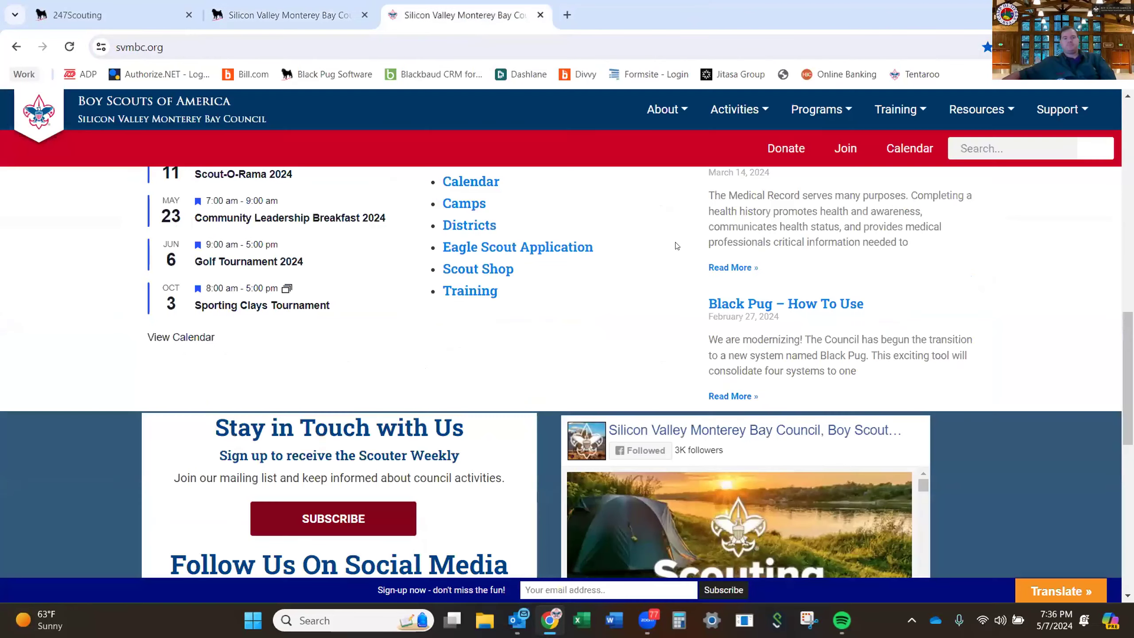
pyautogui.scroll(-5, 675, 298)
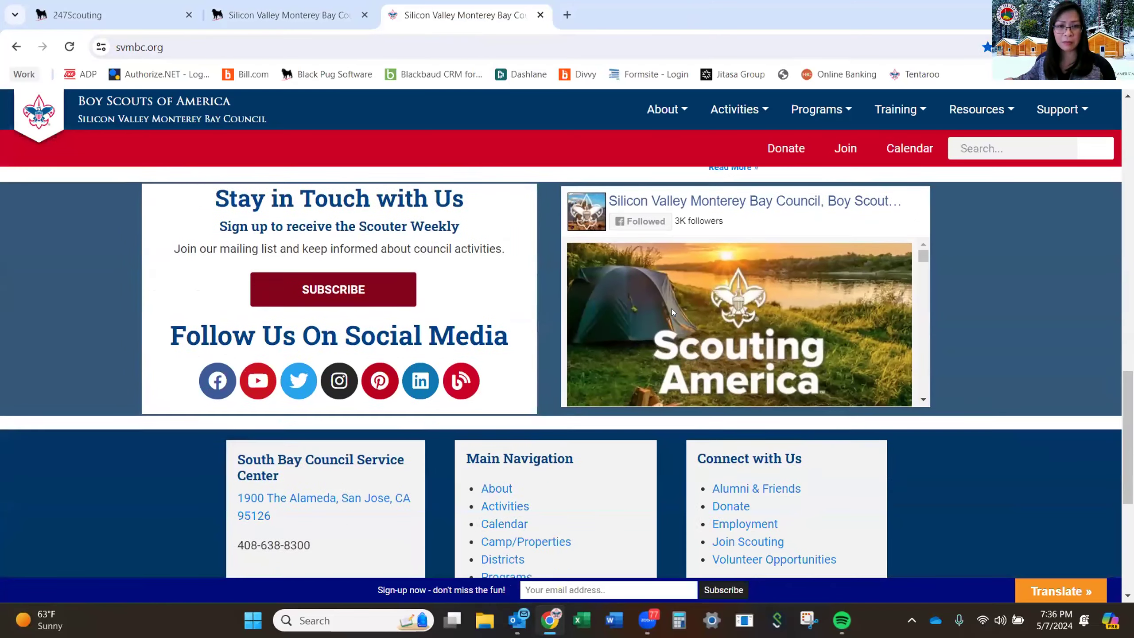
pyautogui.scroll(-2, 673, 312)
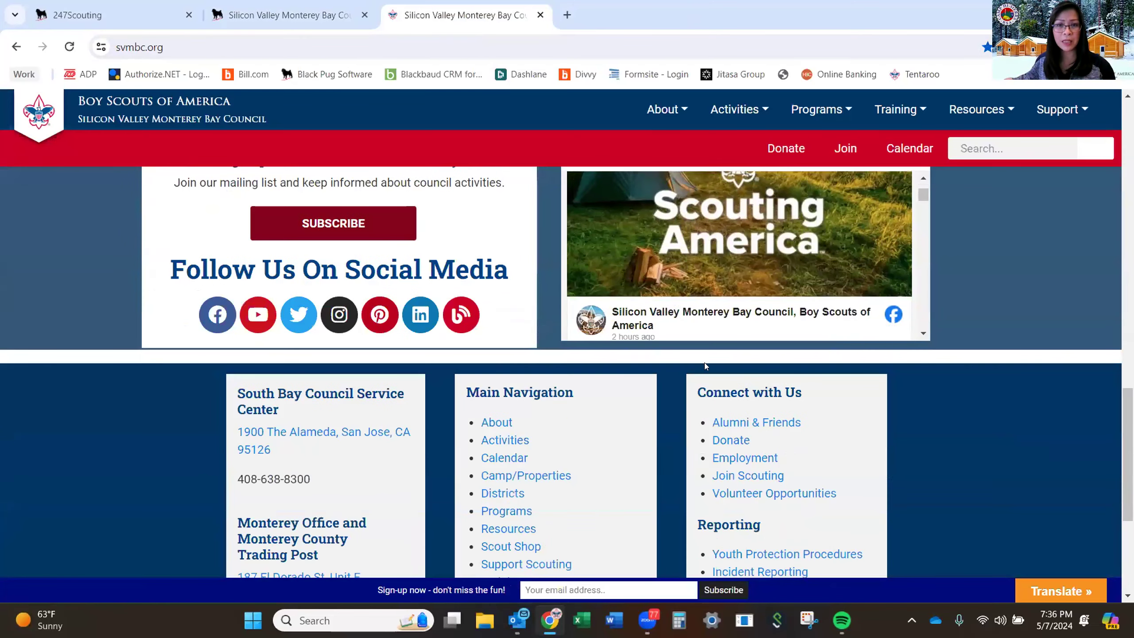
pyautogui.scroll(-5, 908, 419)
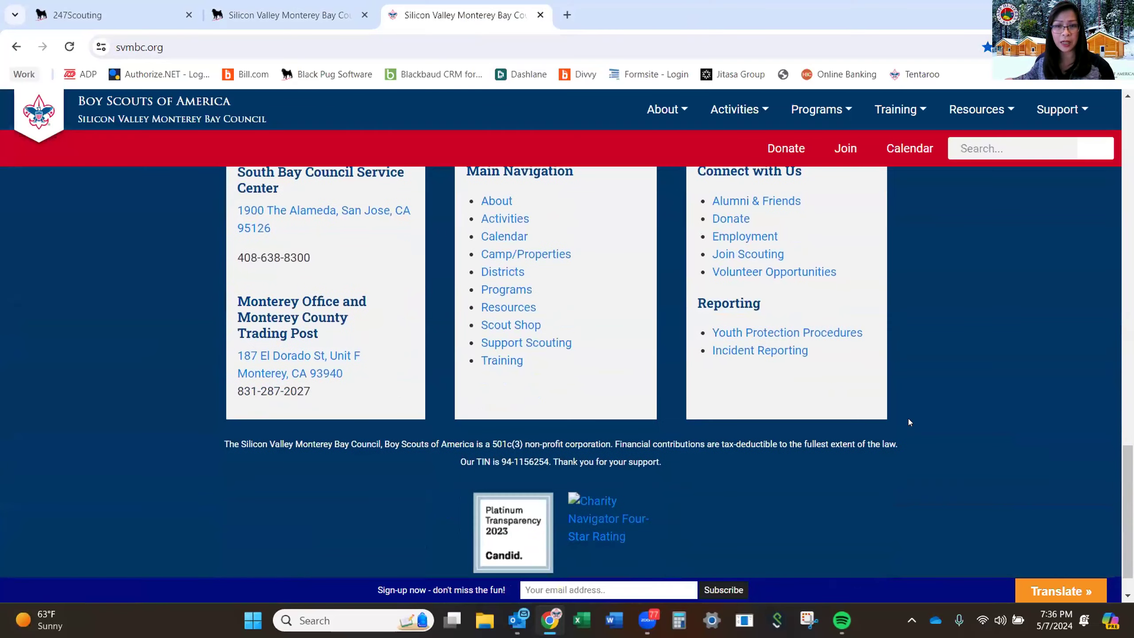
pyautogui.scroll(6, 907, 418)
pyautogui.scroll(3, 799, 243)
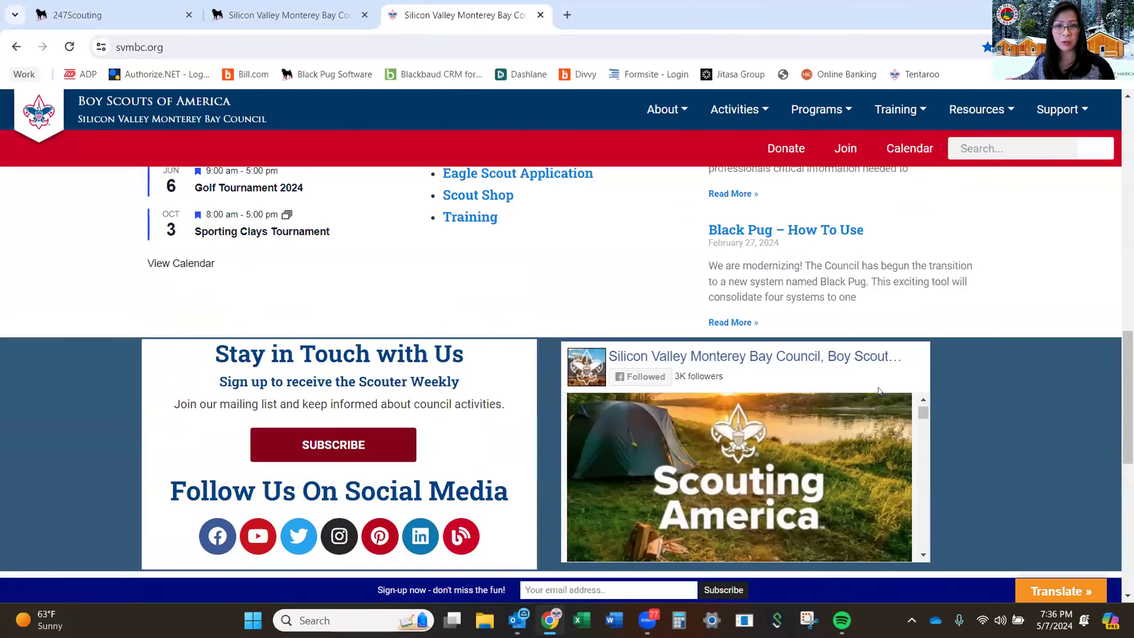
pyautogui.scroll(5, 799, 242)
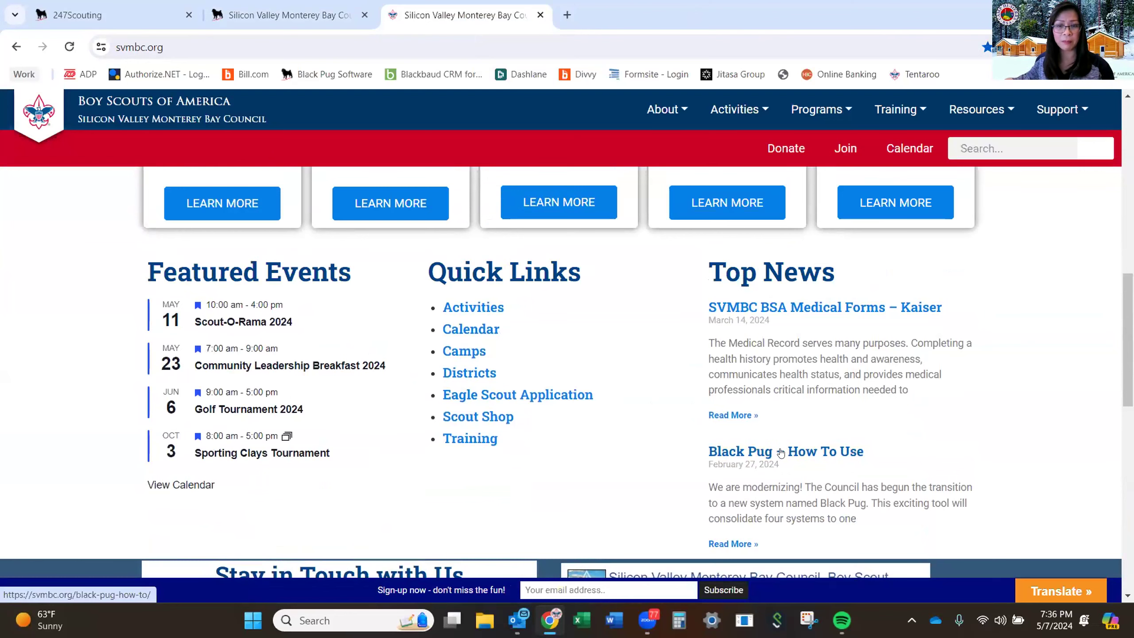
pyautogui.click(808, 448)
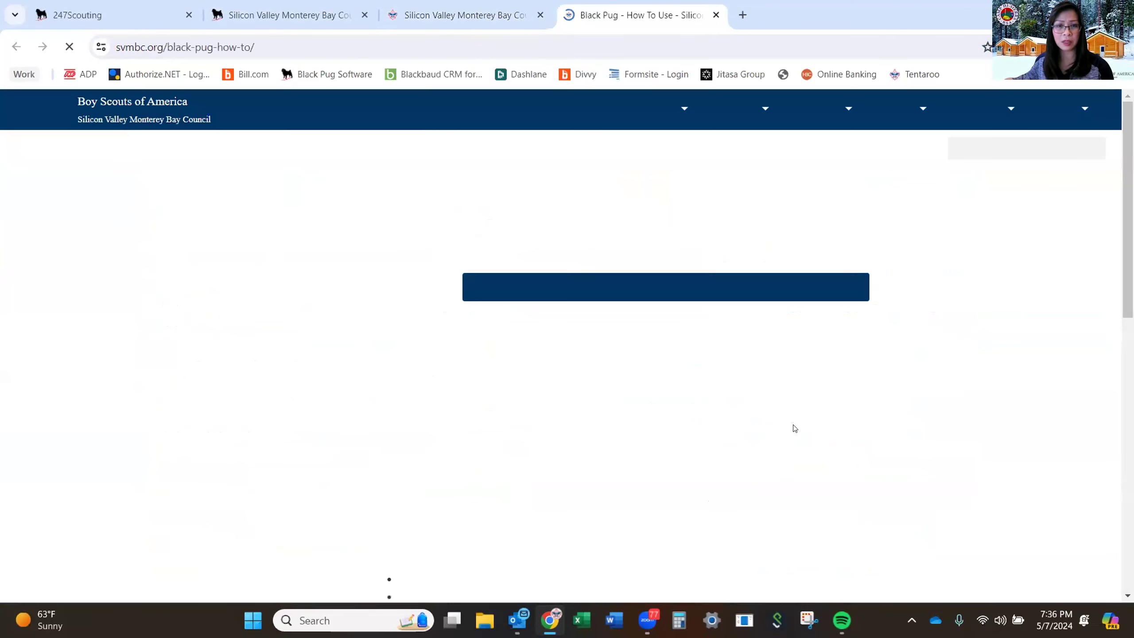
pyautogui.click(642, 288)
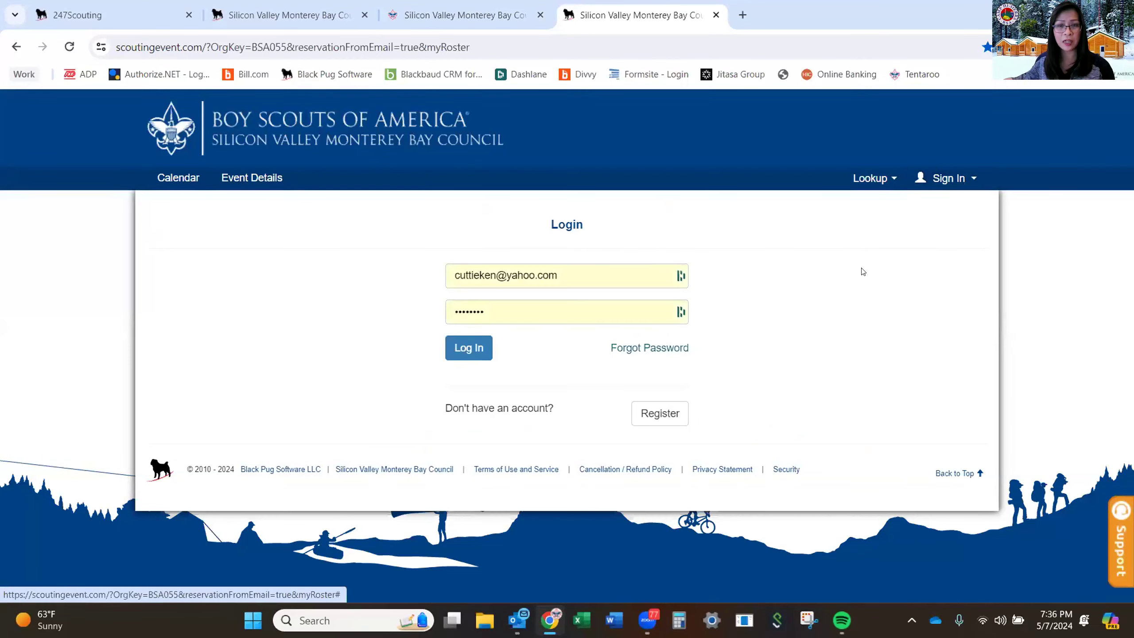
# Clear the prefilled Email and Password fields, then return to the svmbc.org homepage.
pyautogui.moveTo(576, 272); pyautogui.dragTo(362, 261)
pyautogui.press('Escape')
pyautogui.press('BackSpace')
pyautogui.moveTo(489, 307); pyautogui.dragTo(404, 299)
pyautogui.press('BackSpace')
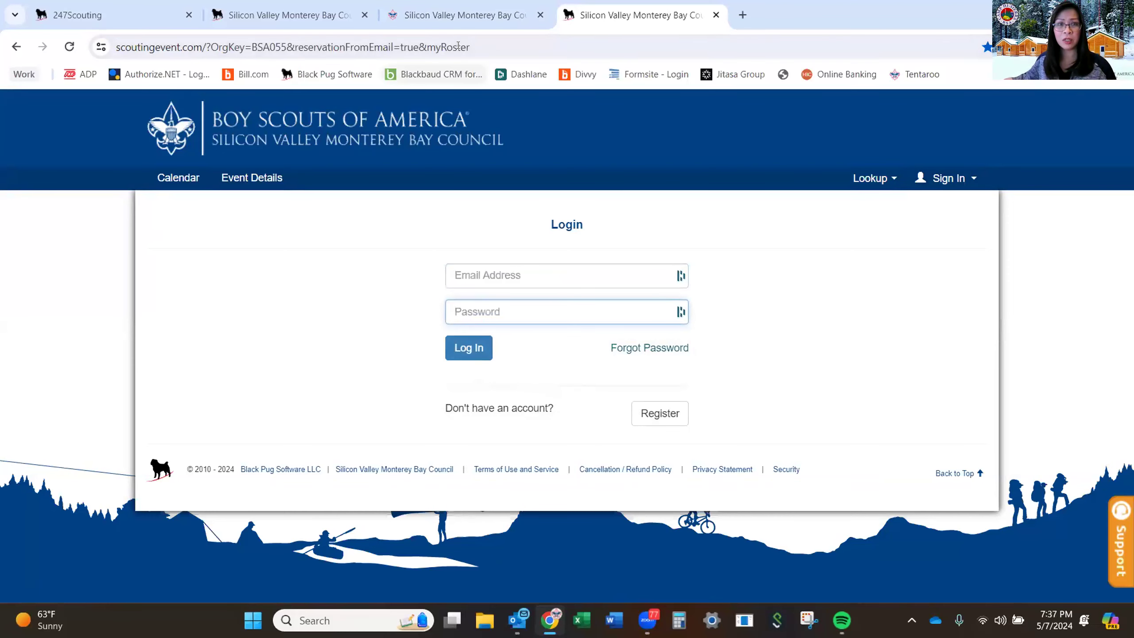
pyautogui.click(446, 14)
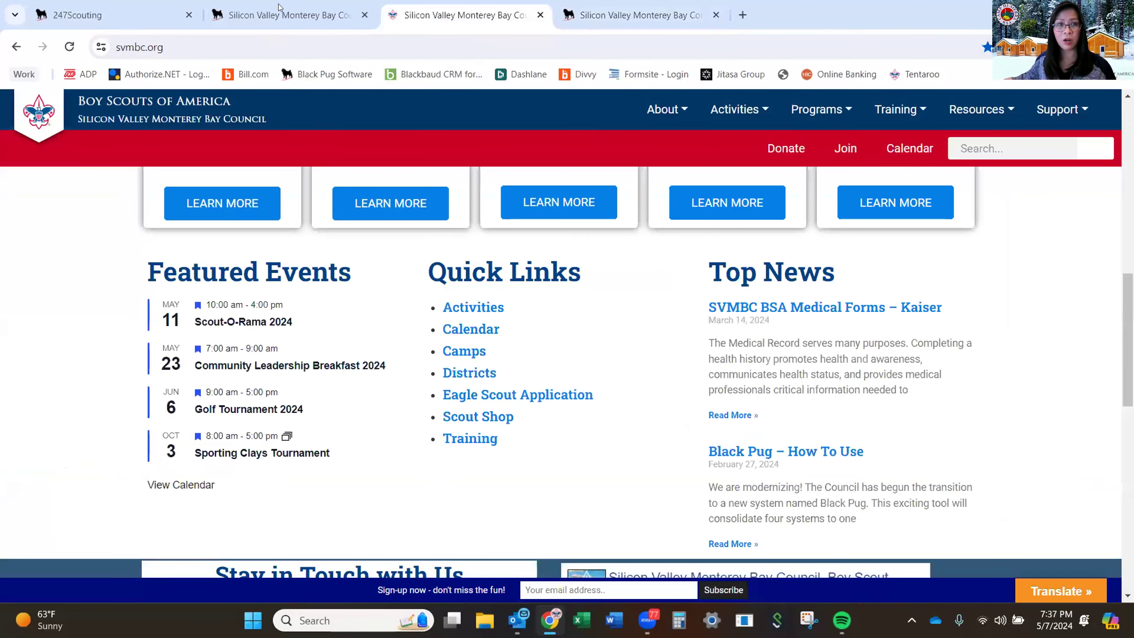
# Return to the scoutingevent.com listing and open Camp Hi-Sierra (demo)'s Details/Register page.
pyautogui.hotkey('ctrl', 'shift', 'Tab')
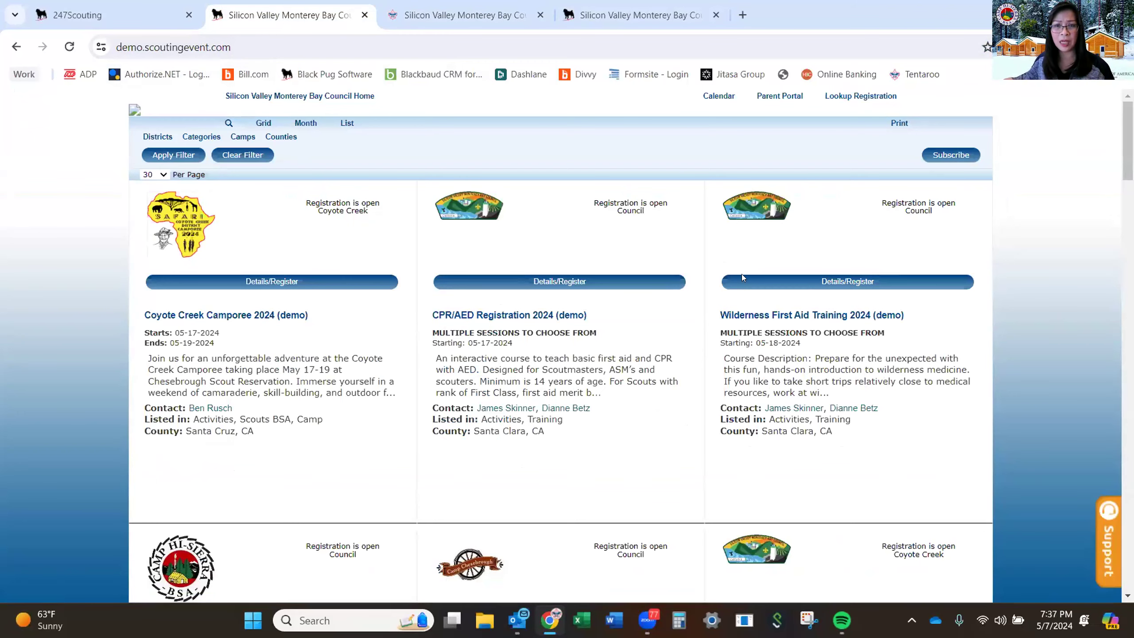
pyautogui.scroll(-6, 751, 348)
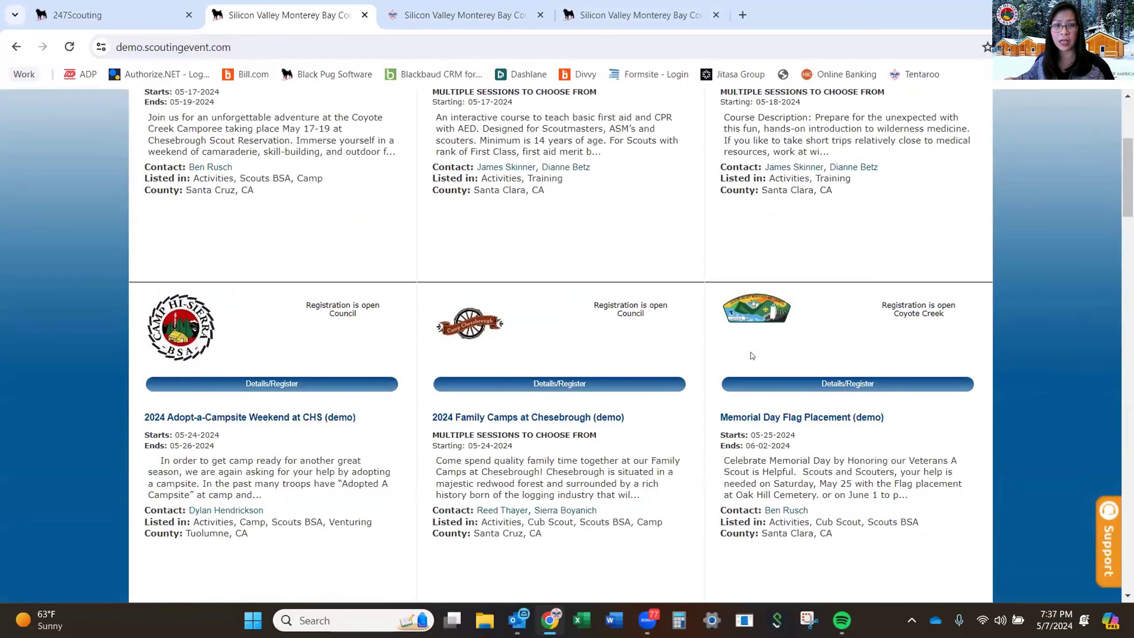
pyautogui.scroll(-12, 751, 356)
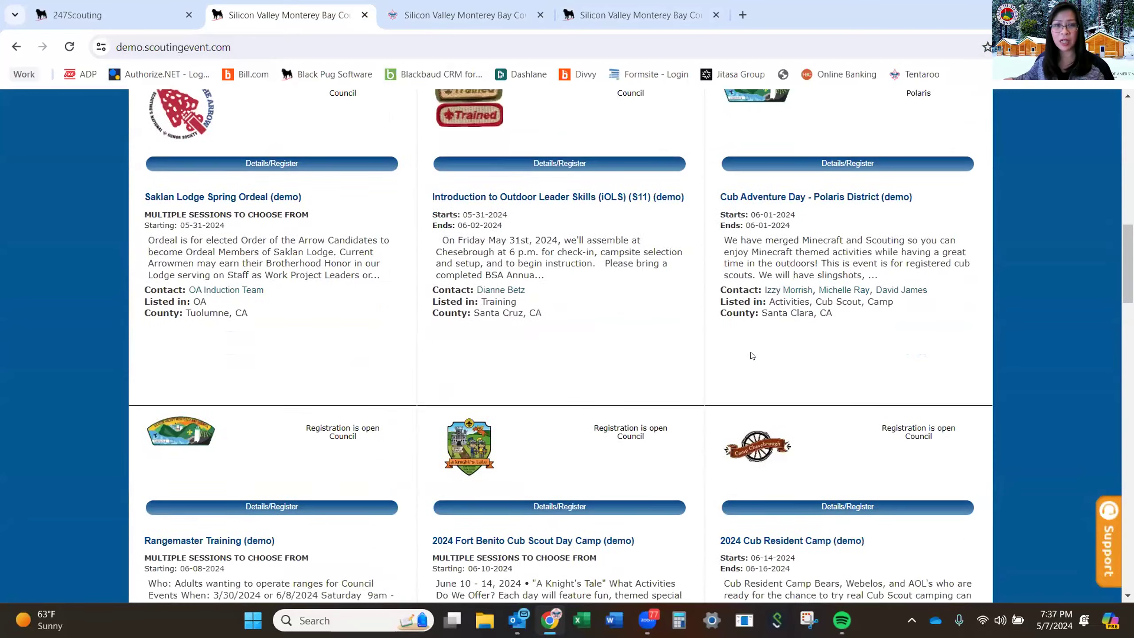
pyautogui.scroll(-10, 751, 354)
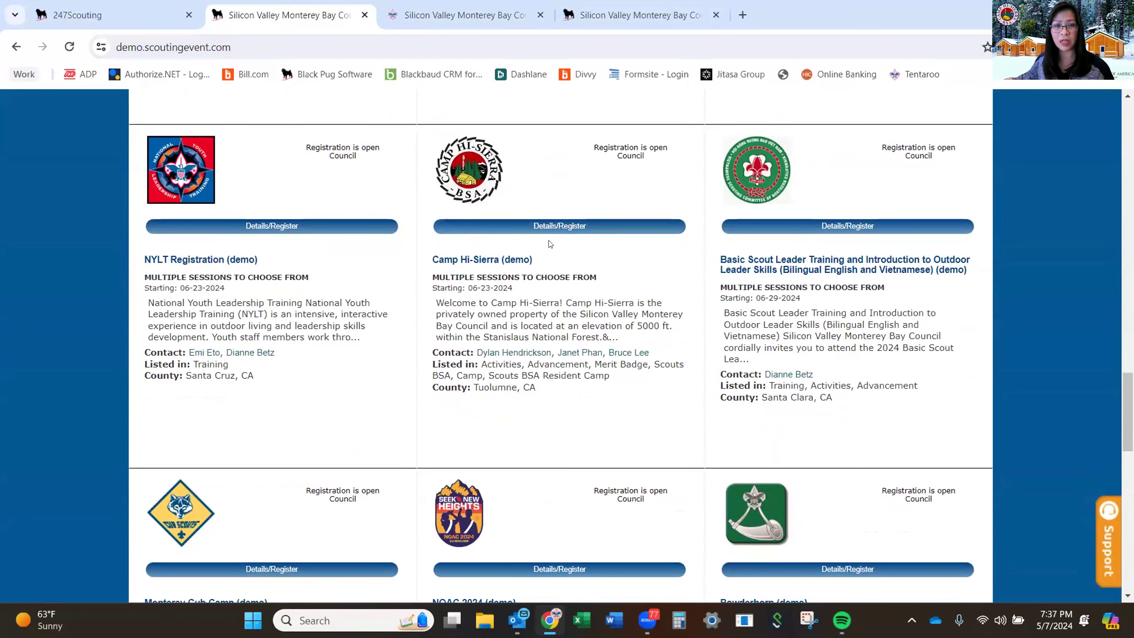
pyautogui.click(558, 227)
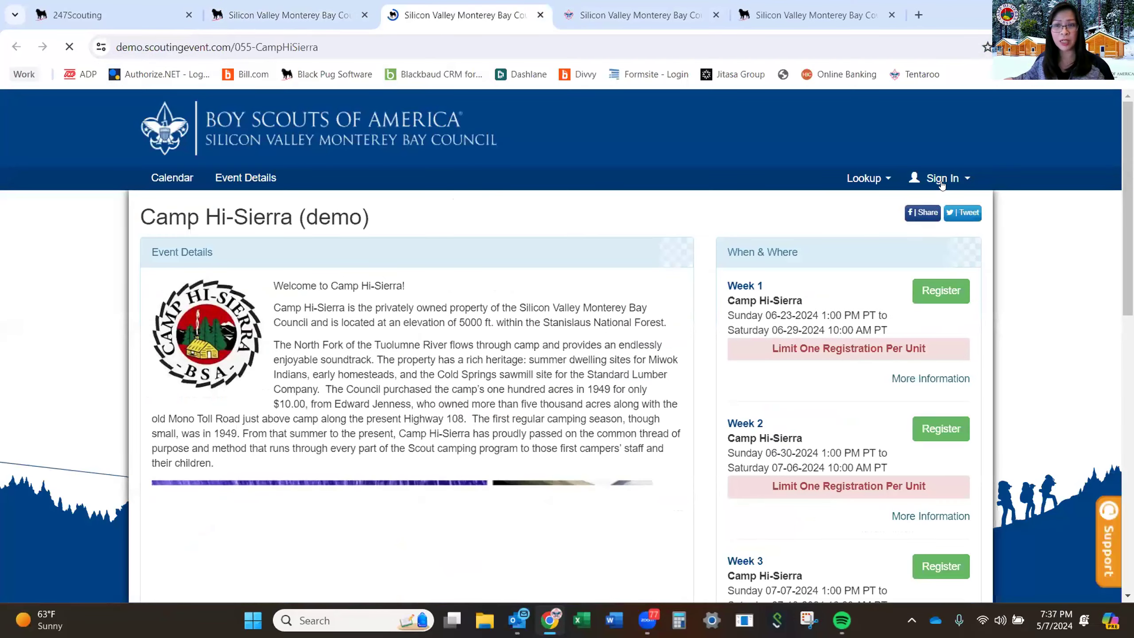
# Open the Sign In dropdown and clear the autofilled email address.
pyautogui.click(942, 181)
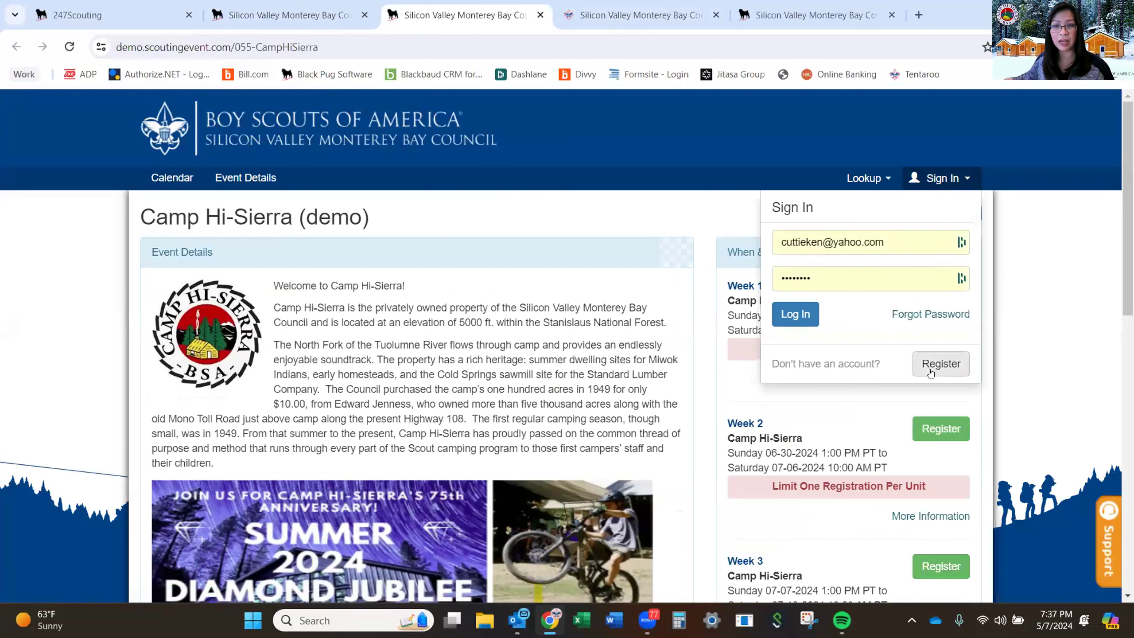
pyautogui.click(951, 373)
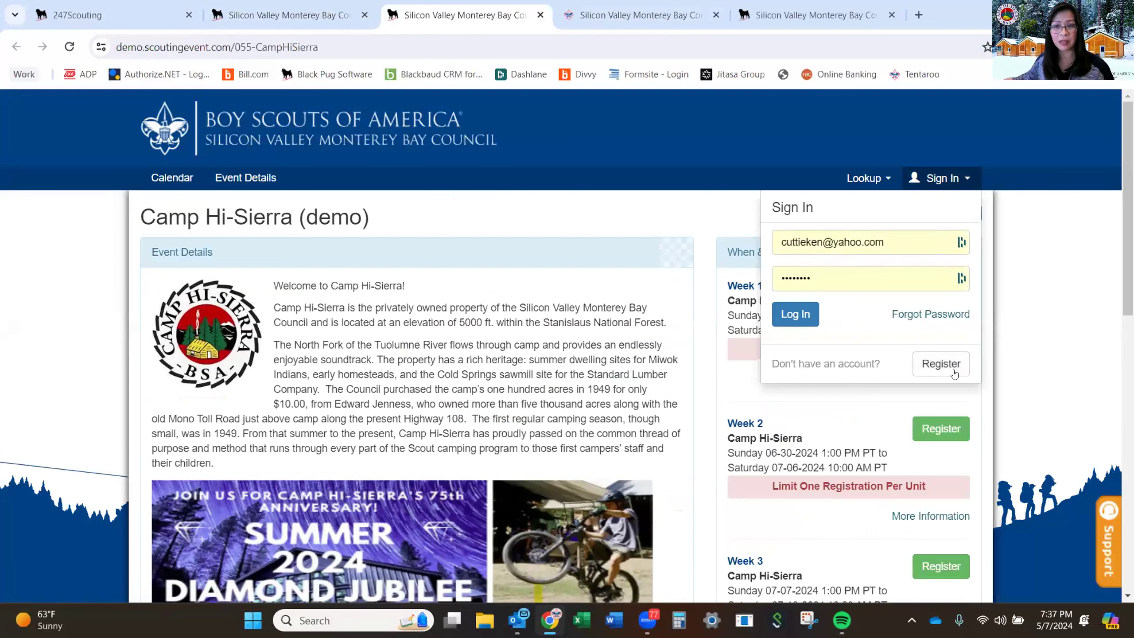
pyautogui.click(893, 246)
pyautogui.press('Escape')
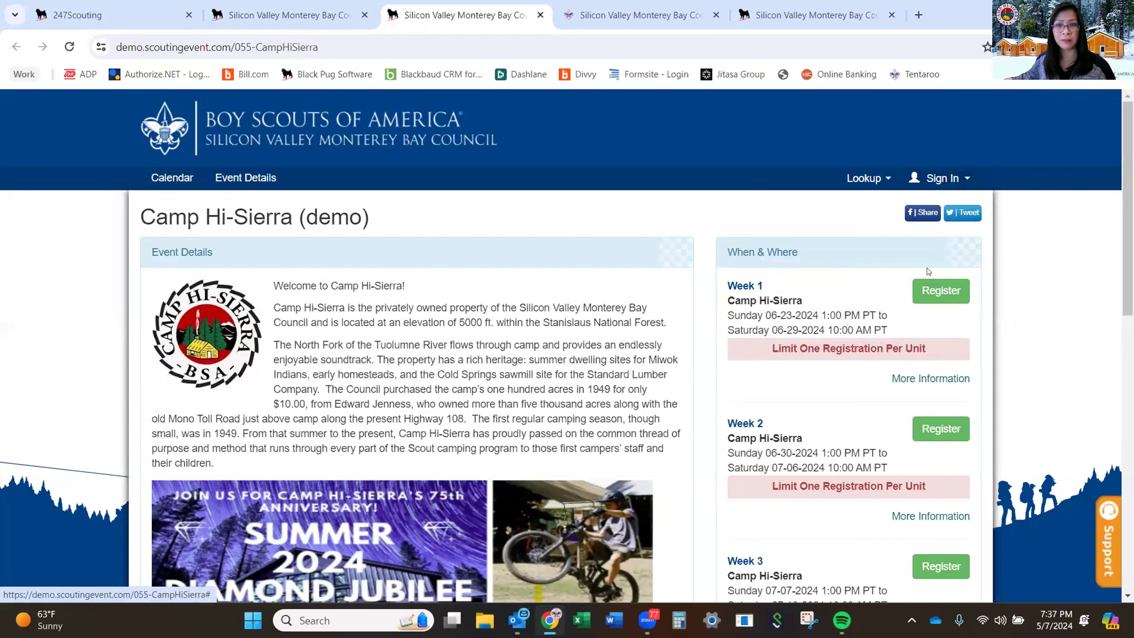
pyautogui.click(933, 177)
pyautogui.click(884, 242)
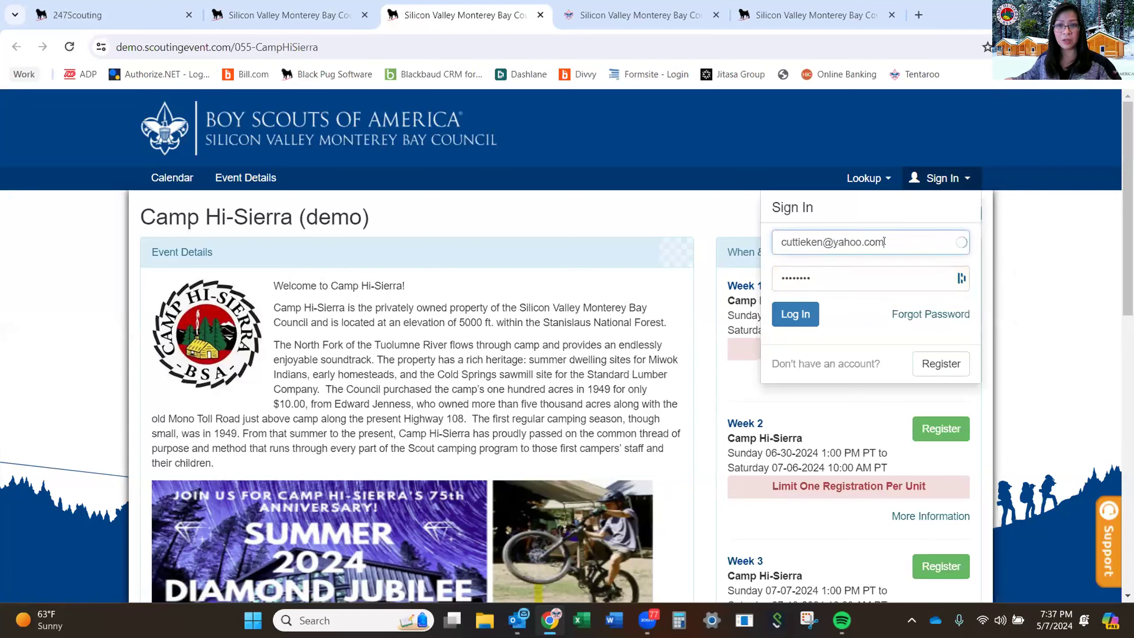
pyautogui.doubleClick(883, 242)
pyautogui.moveTo(885, 242); pyautogui.dragTo(737, 241)
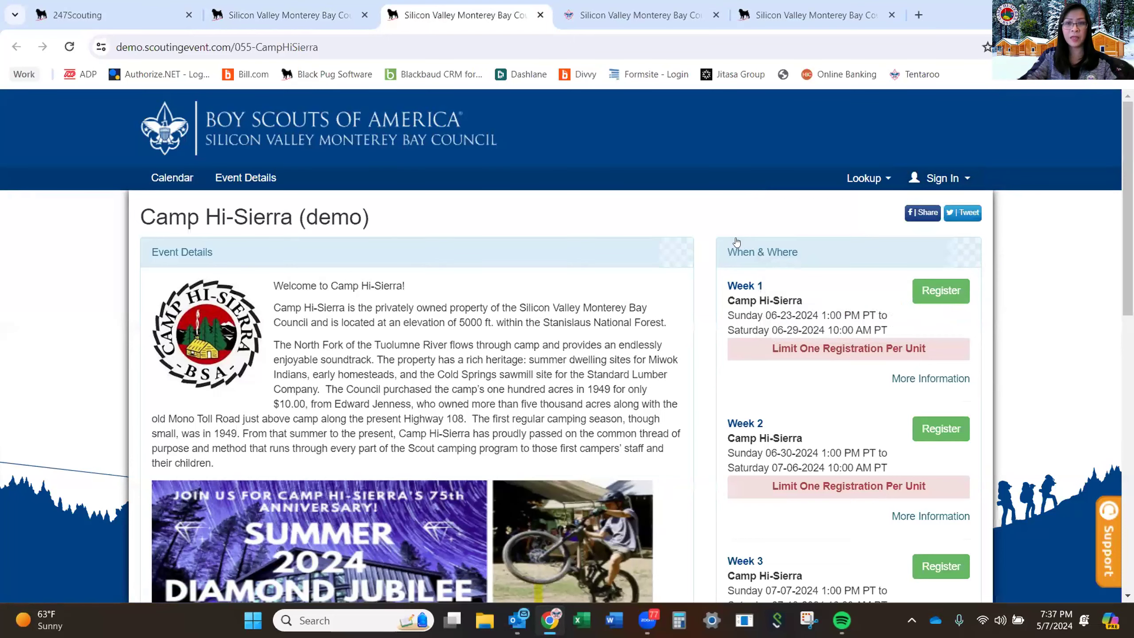
pyautogui.click(938, 183)
pyautogui.click(884, 248)
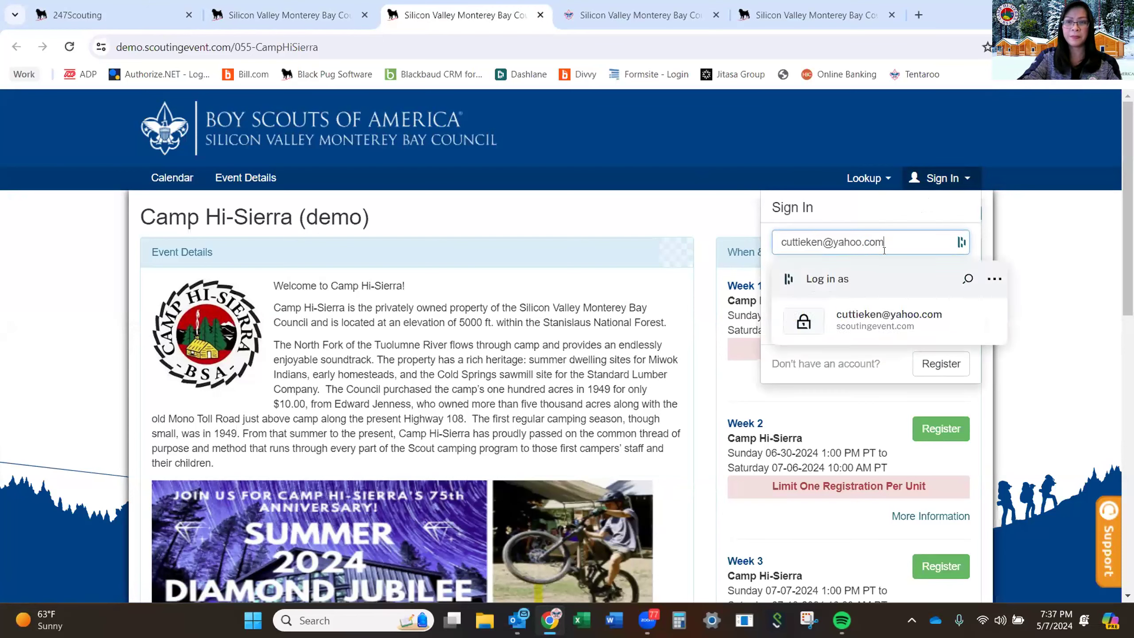
pyautogui.press('Escape')
pyautogui.hotkey('ctrl', 'a')
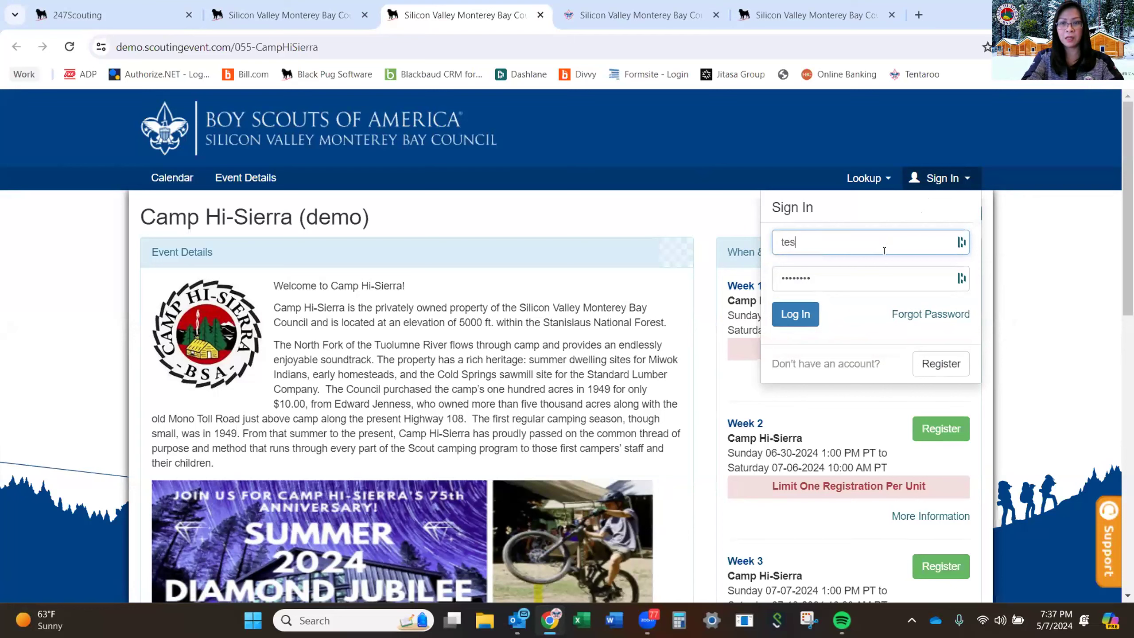
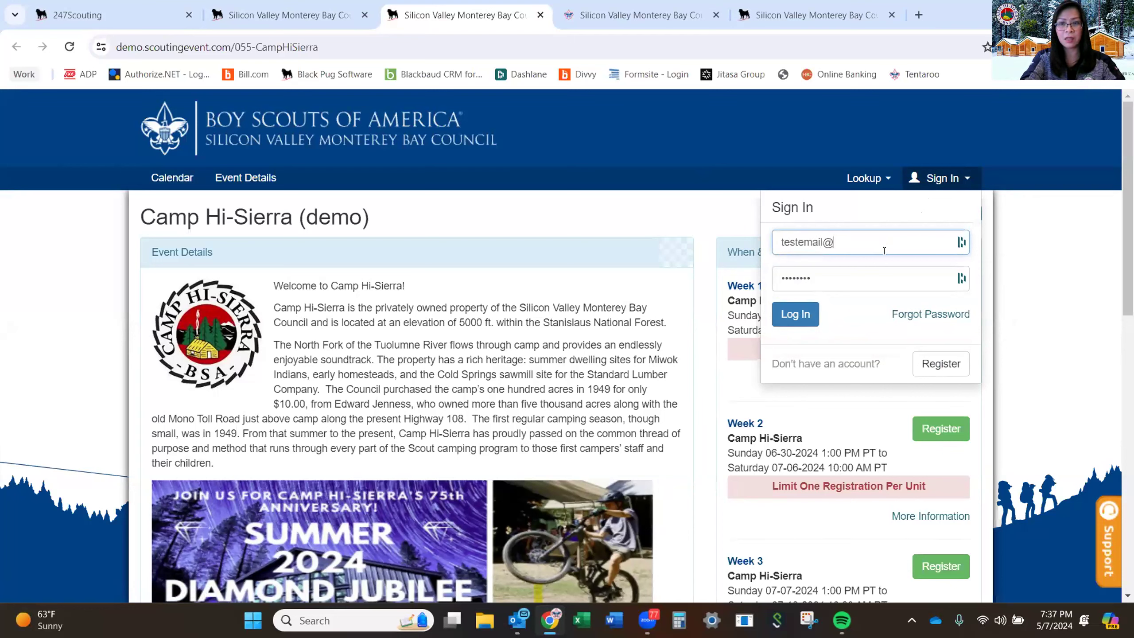
# Enter the test account email and password, sign in, and dismiss the Dashlane popup.
pyautogui.press('Tab')
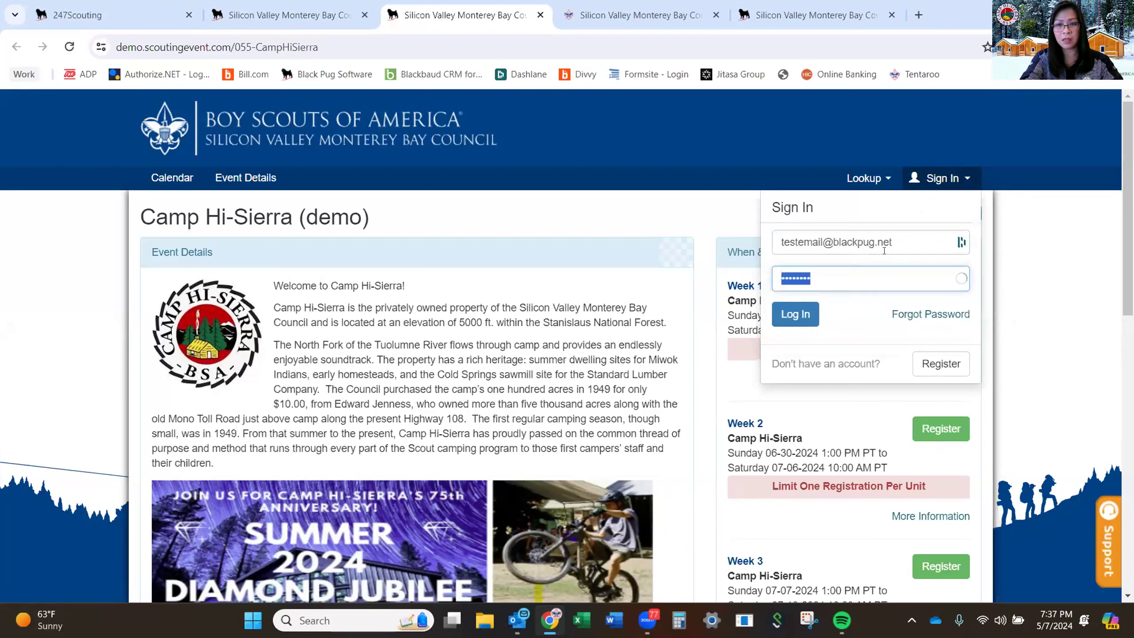
pyautogui.write('••')
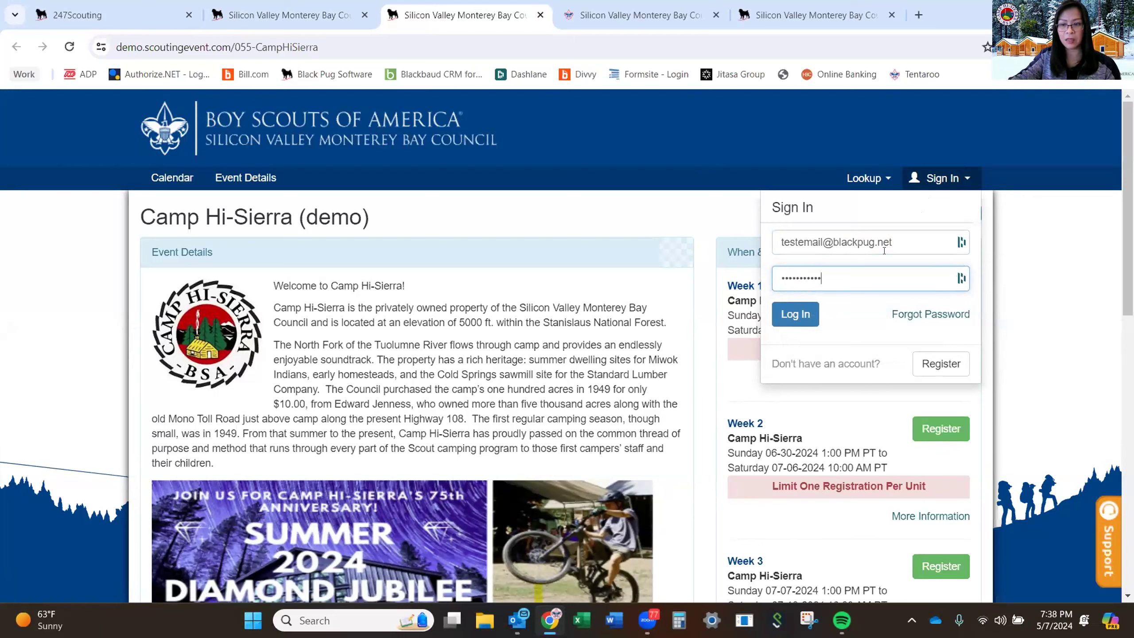
pyautogui.write('•')
pyautogui.press('Return')
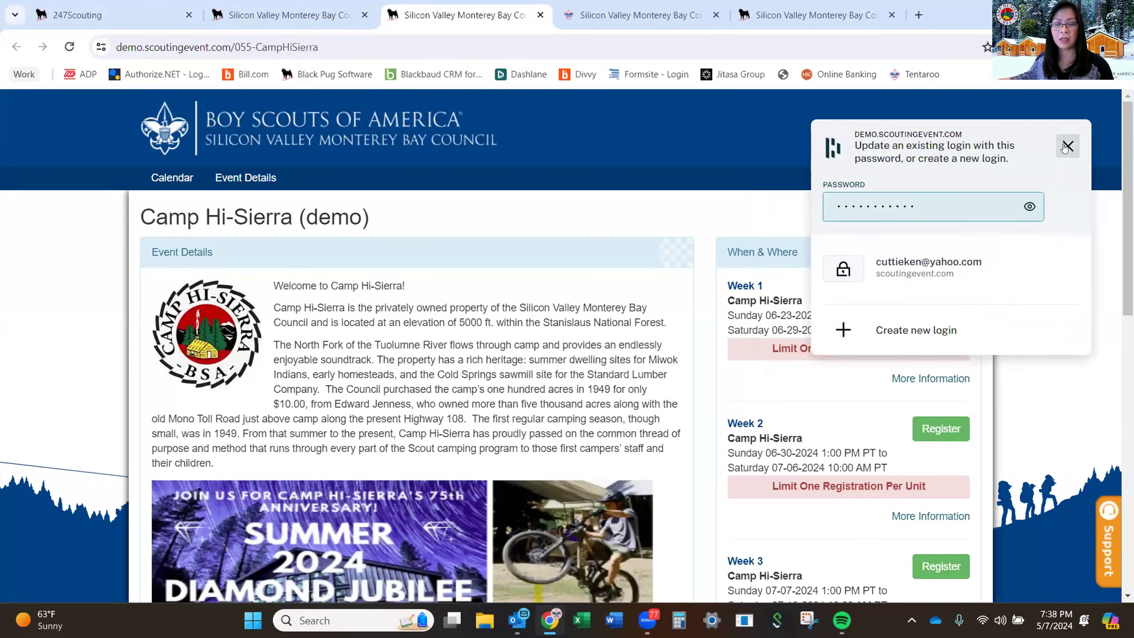
pyautogui.click(1066, 147)
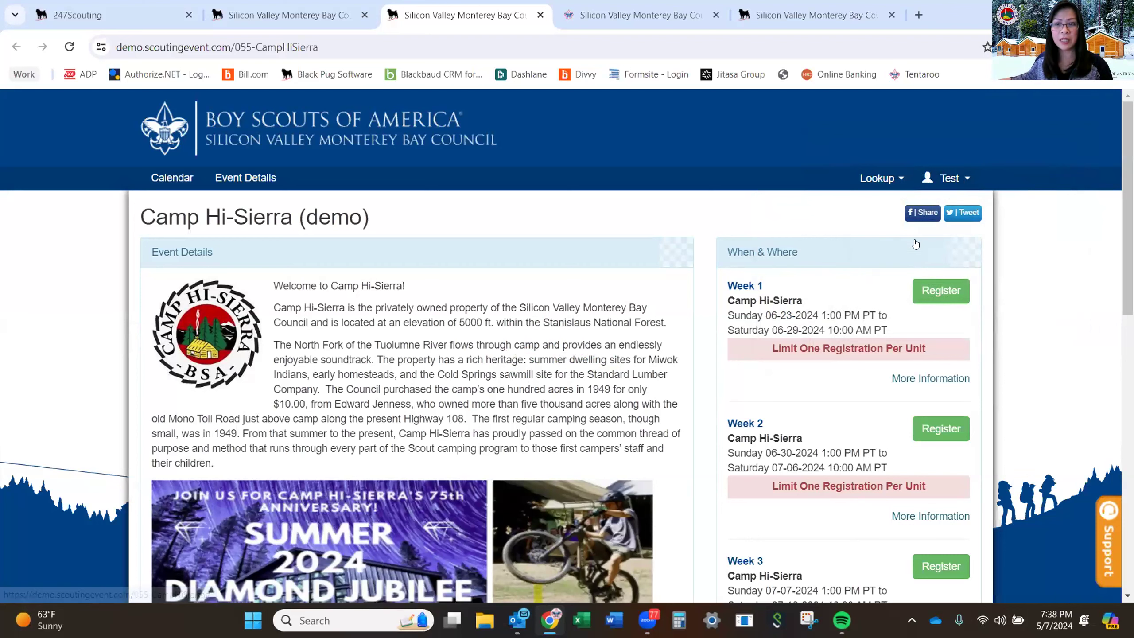
# Look over the test account's profile and activity history from the account menu.
pyautogui.click(961, 183)
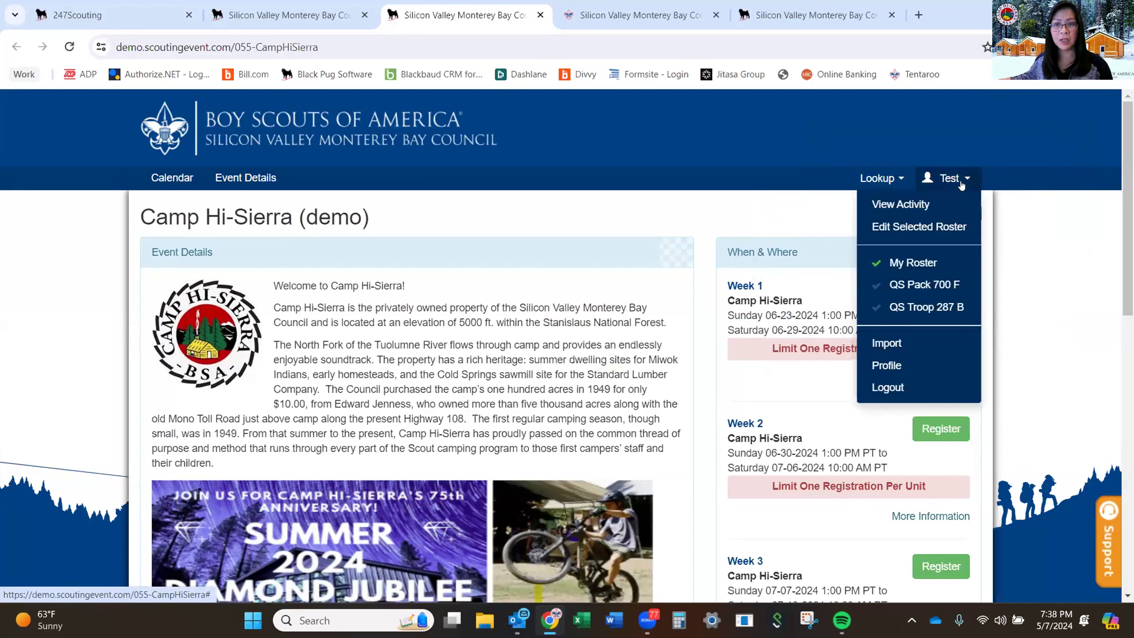
pyautogui.click(883, 366)
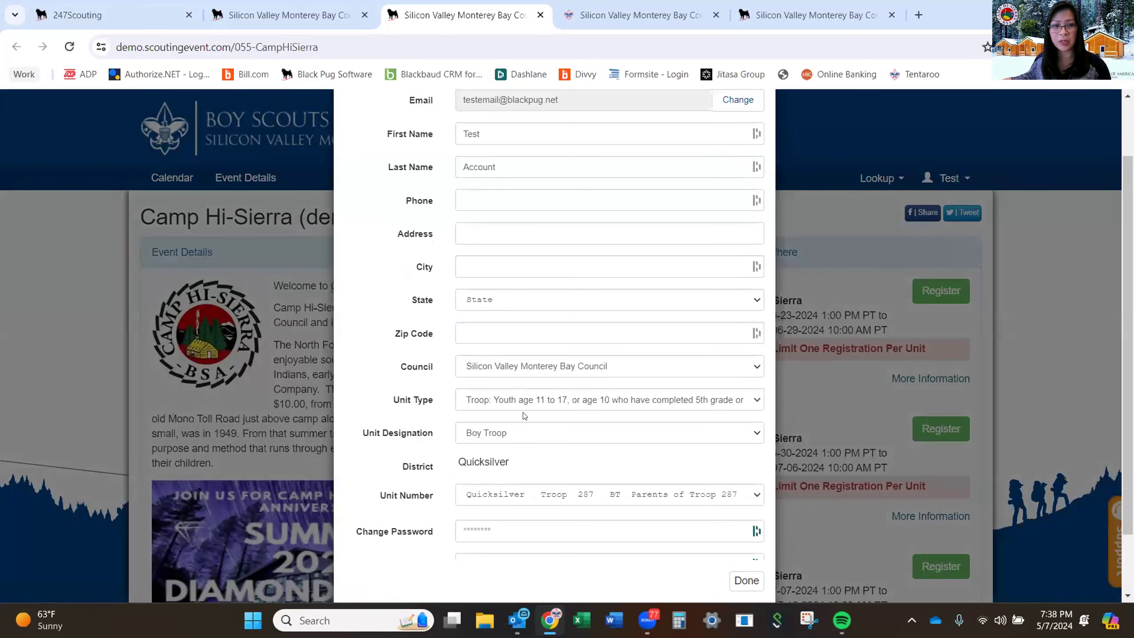
pyautogui.scroll(-2, 517, 413)
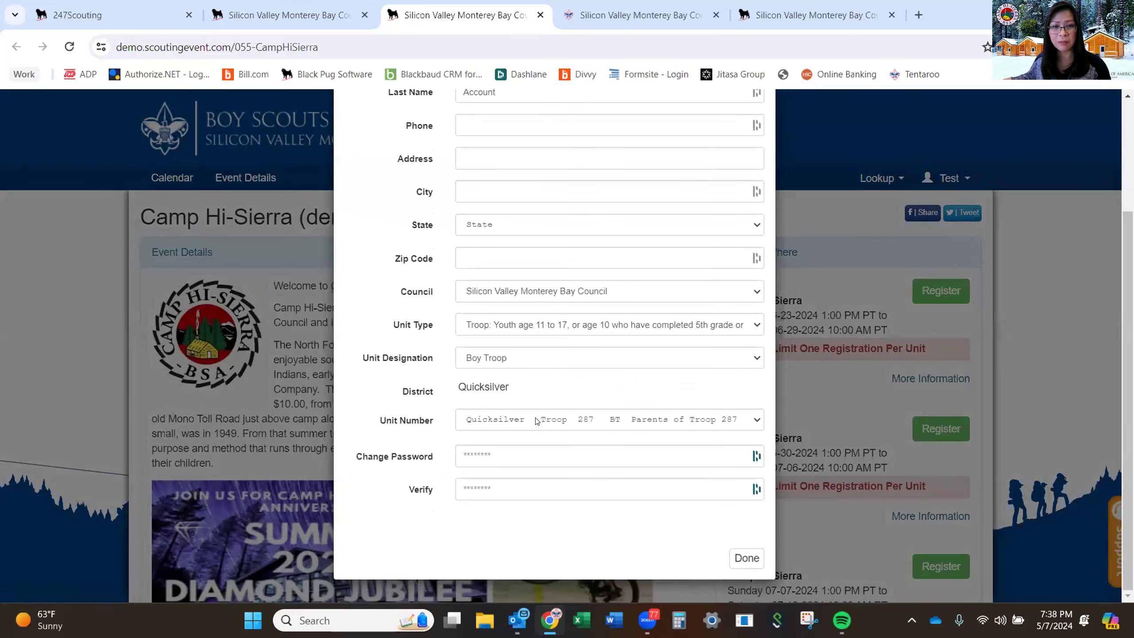
pyautogui.scroll(4, 545, 397)
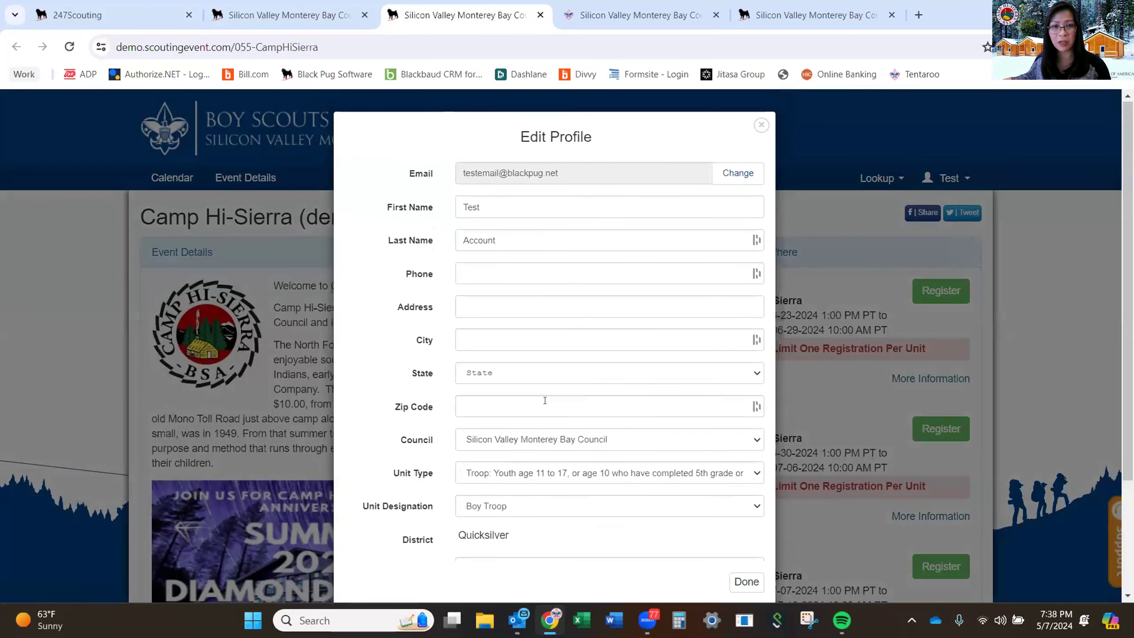
pyautogui.click(761, 126)
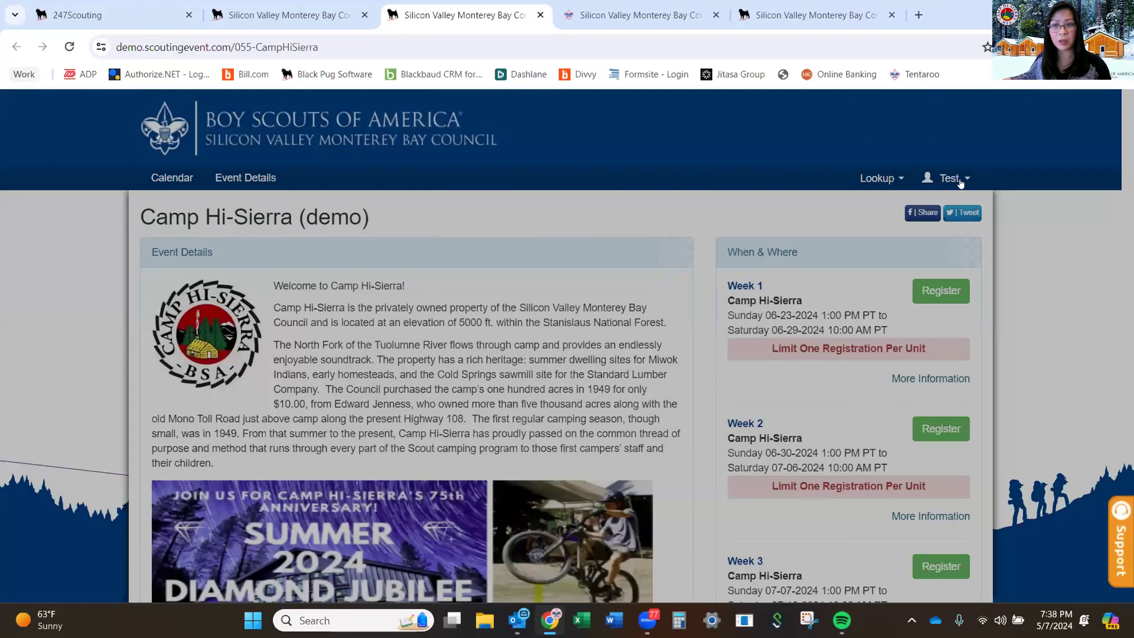
pyautogui.click(963, 179)
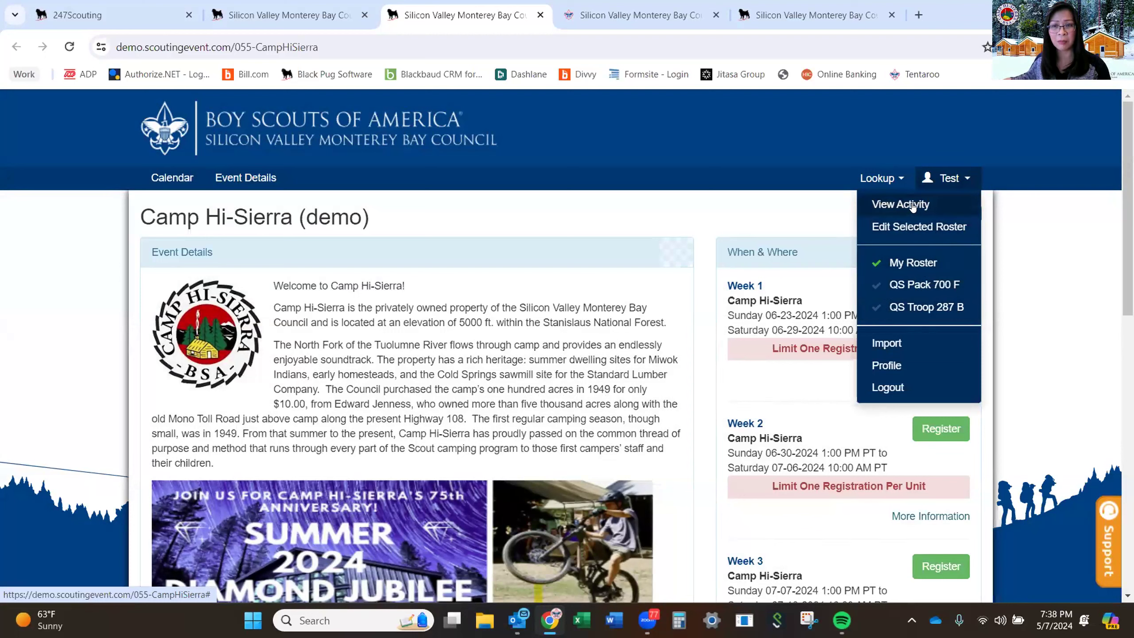
pyautogui.click(911, 206)
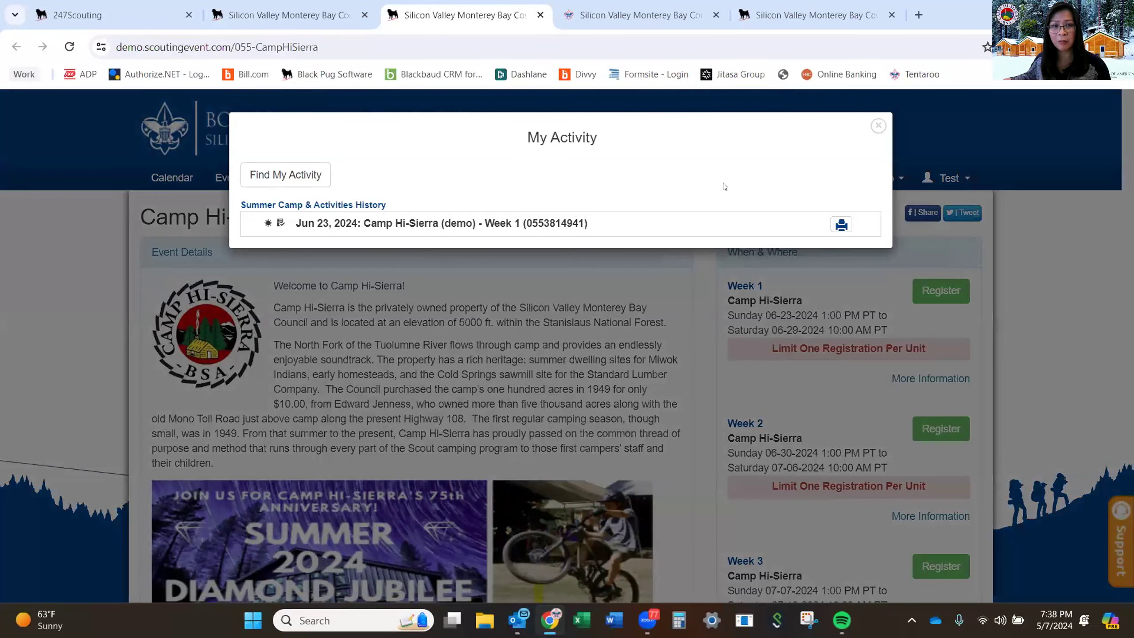
pyautogui.click(878, 126)
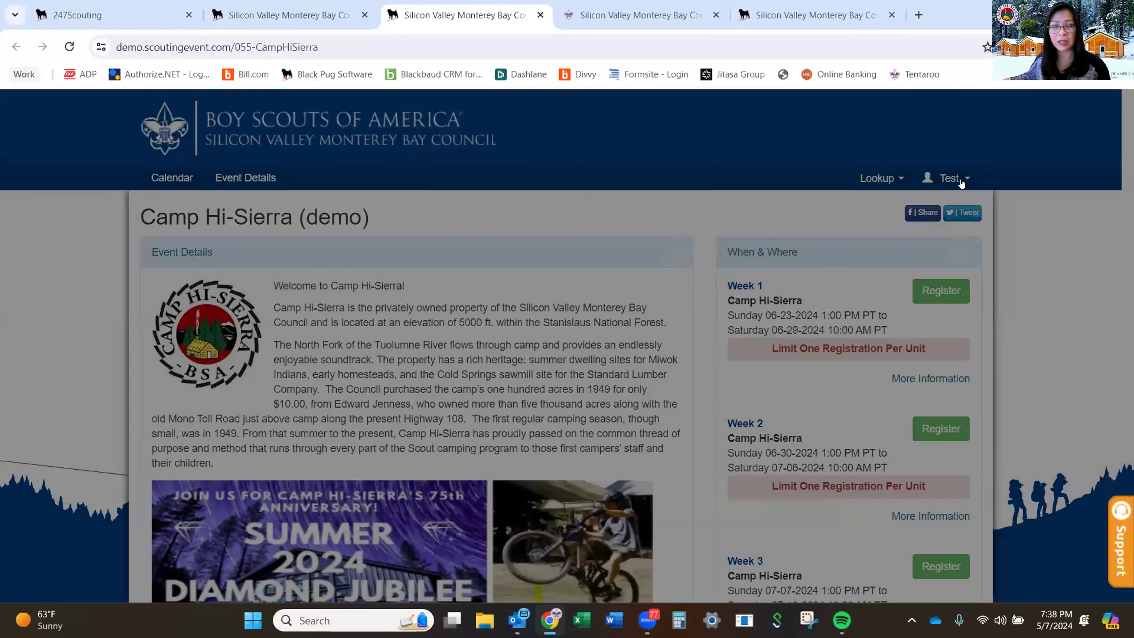
# Switch to QS Troop 287 B, view its activity, and open the Jun 23 Week 1 registration.
pyautogui.click(948, 178)
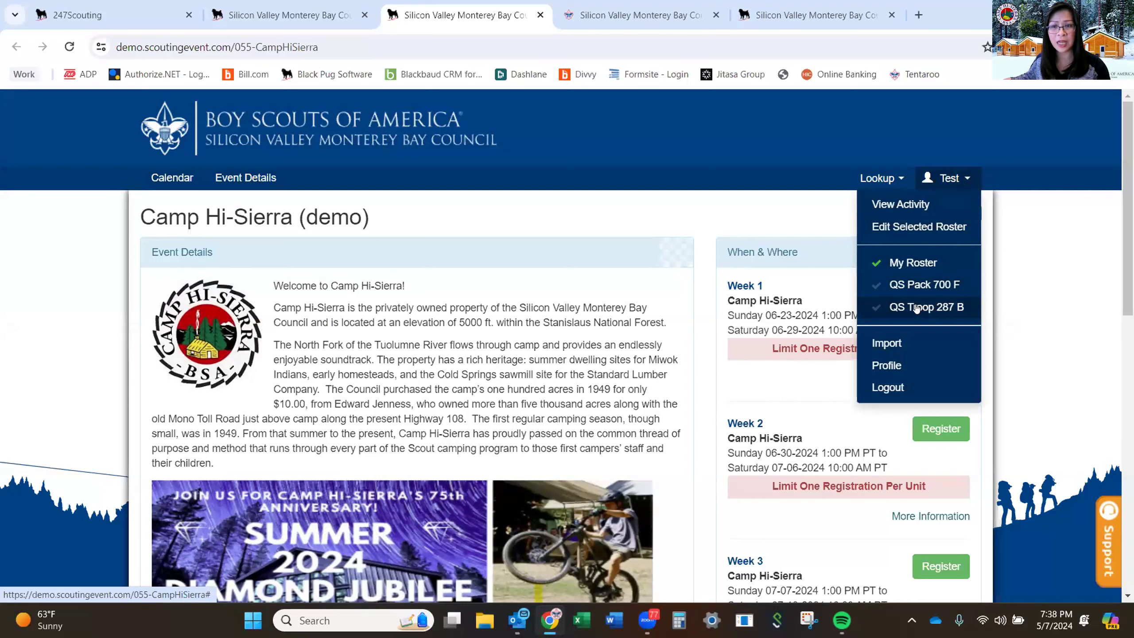
pyautogui.click(919, 309)
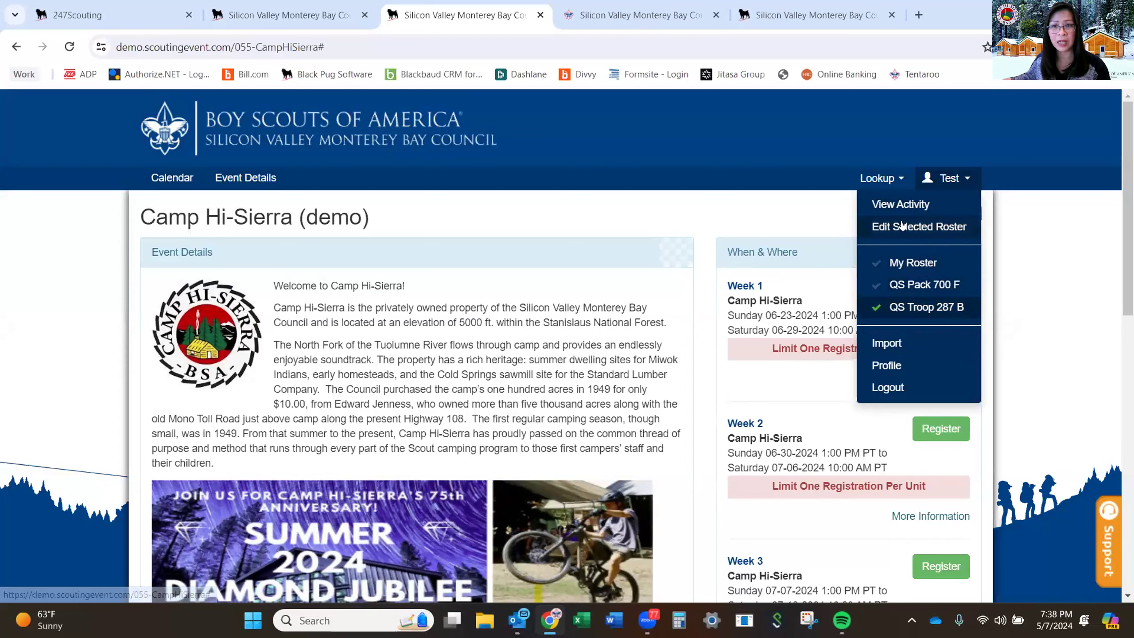
pyautogui.click(900, 204)
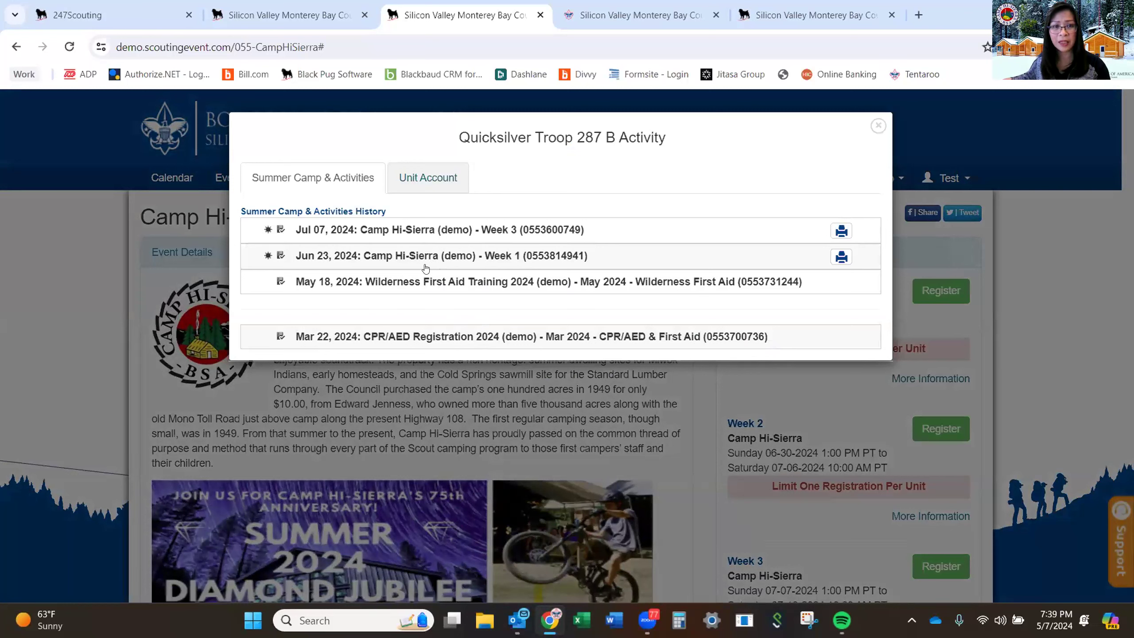
pyautogui.click(460, 256)
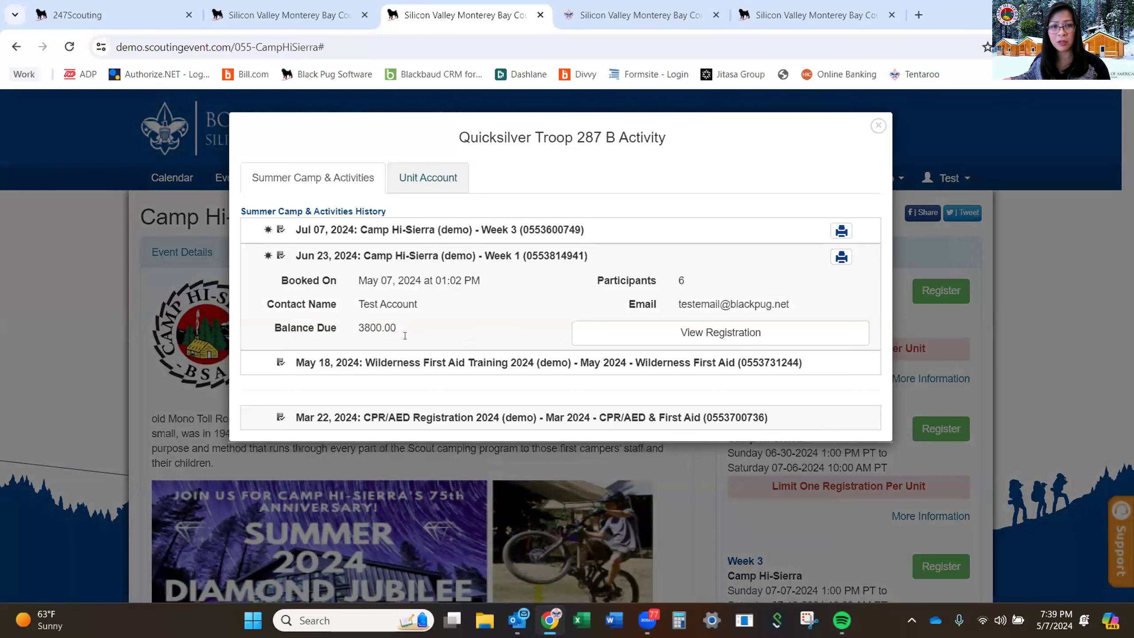
pyautogui.click(697, 331)
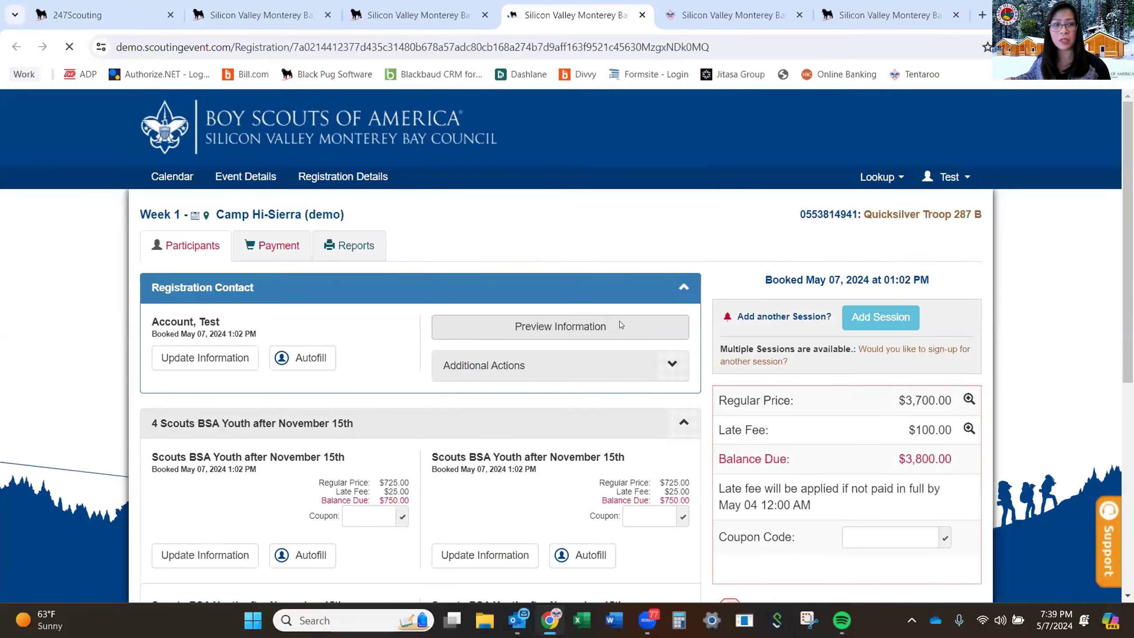
# Scroll to Scouts BSA Youth and Autofill the first youth card from the QS Troop 287 B roster.
pyautogui.scroll(-3, 620, 324)
pyautogui.scroll(-2, 620, 325)
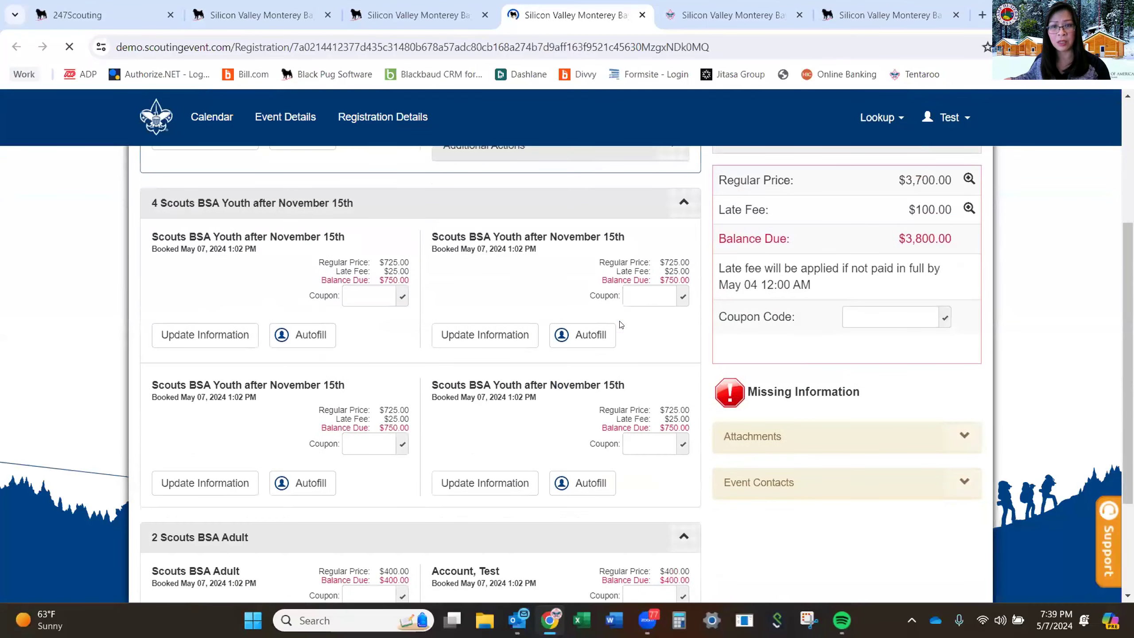
pyautogui.scroll(-1, 620, 324)
pyautogui.scroll(-2, 620, 325)
pyautogui.scroll(6, 620, 324)
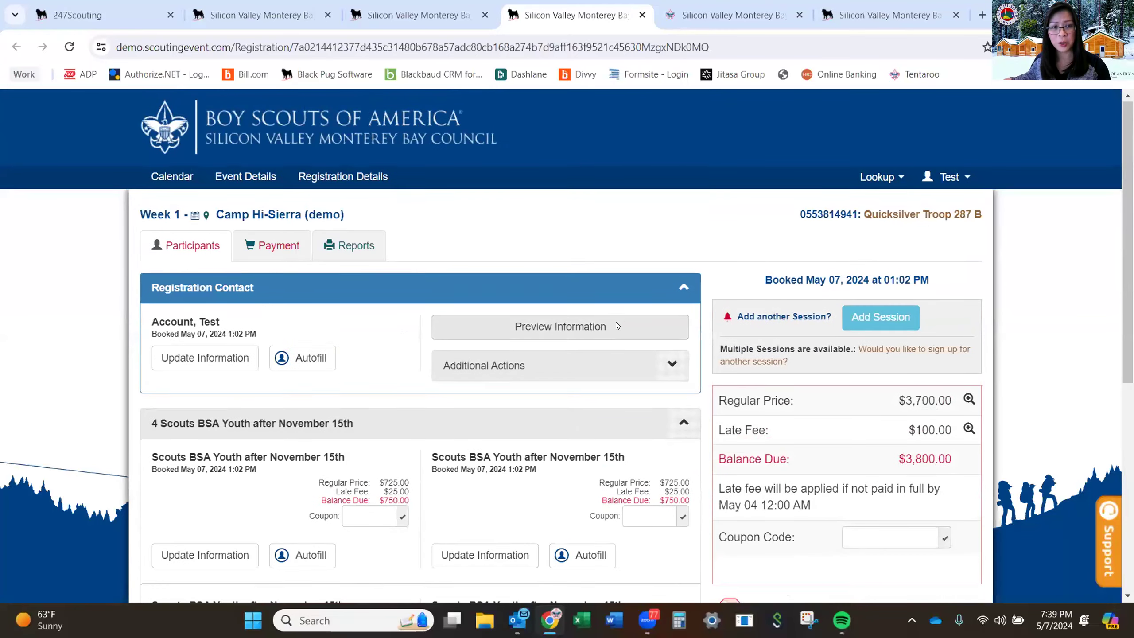
pyautogui.scroll(-4, 620, 325)
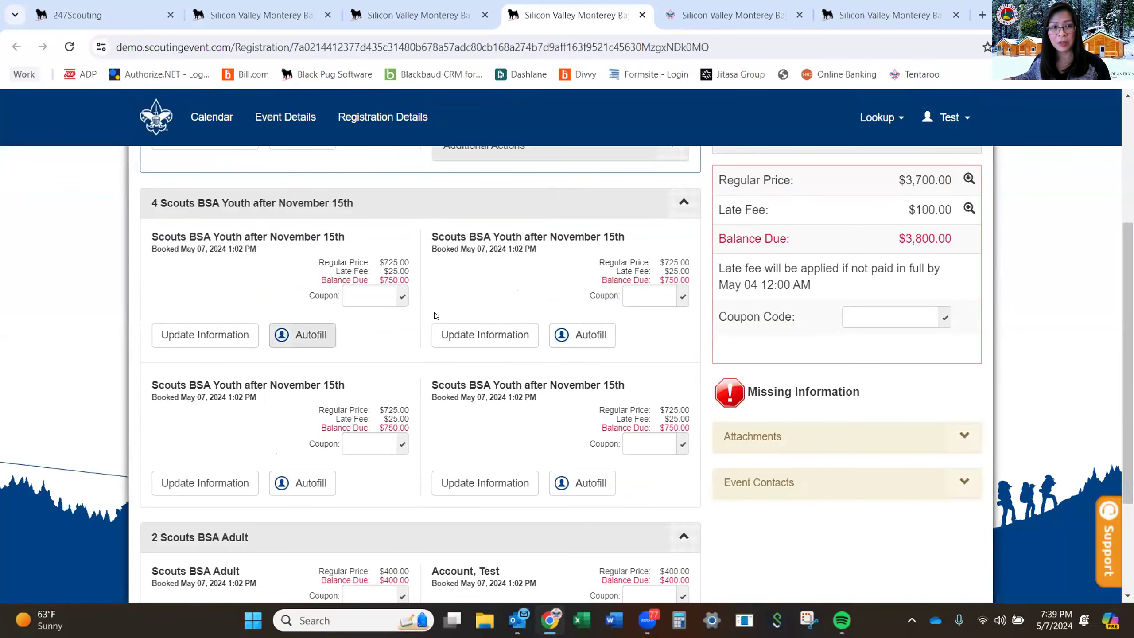
pyautogui.click(318, 337)
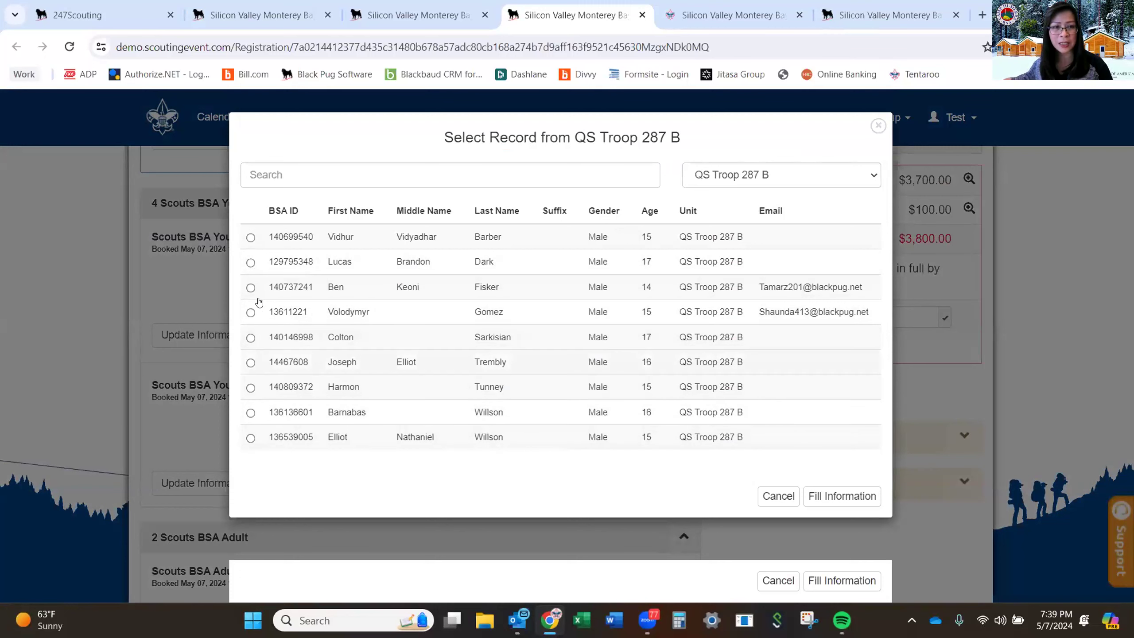
# Fill the first youth slot with the second-listed 17-year-old Scout, review their information, and click Done.
pyautogui.click(250, 263)
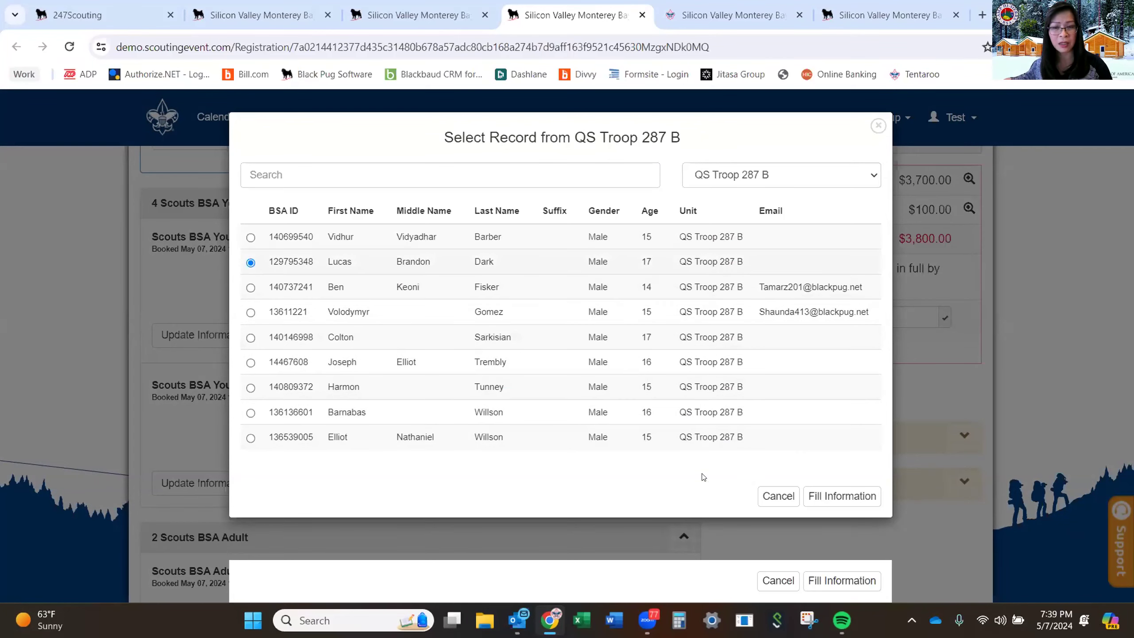
pyautogui.click(818, 497)
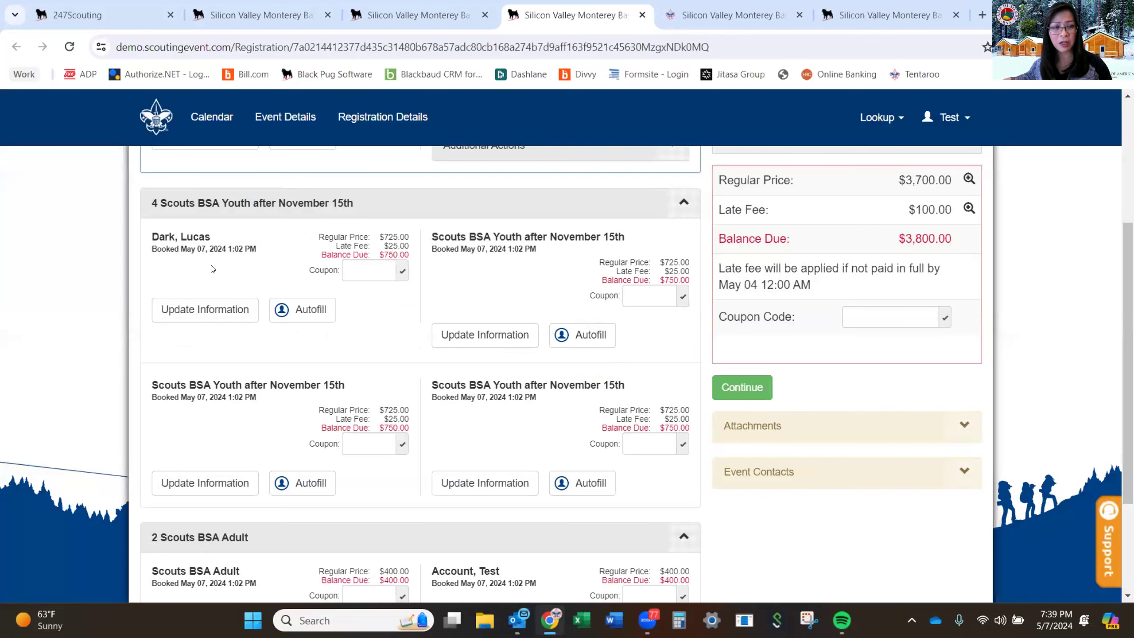
pyautogui.click(211, 312)
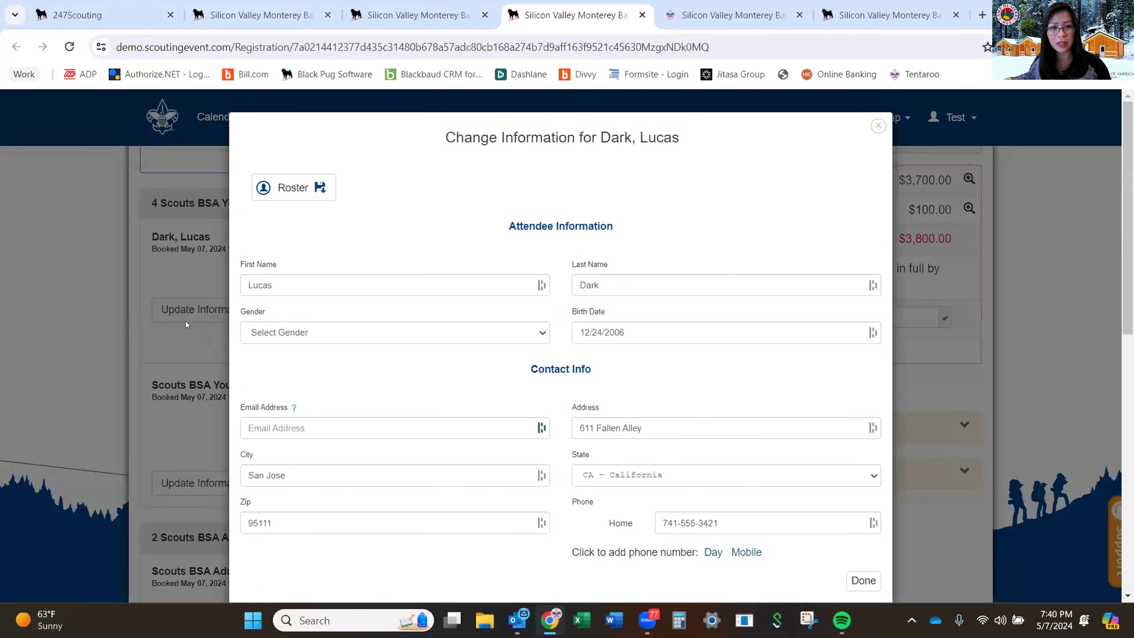
pyautogui.scroll(-5, 185, 321)
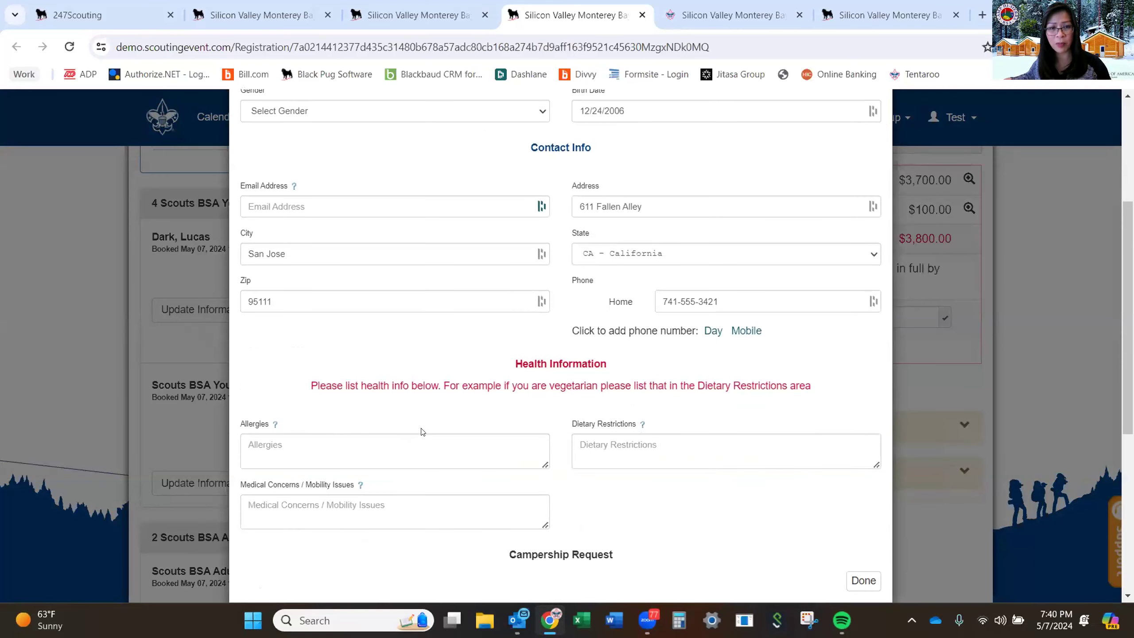
pyautogui.scroll(-5, 421, 432)
pyautogui.scroll(-3, 421, 423)
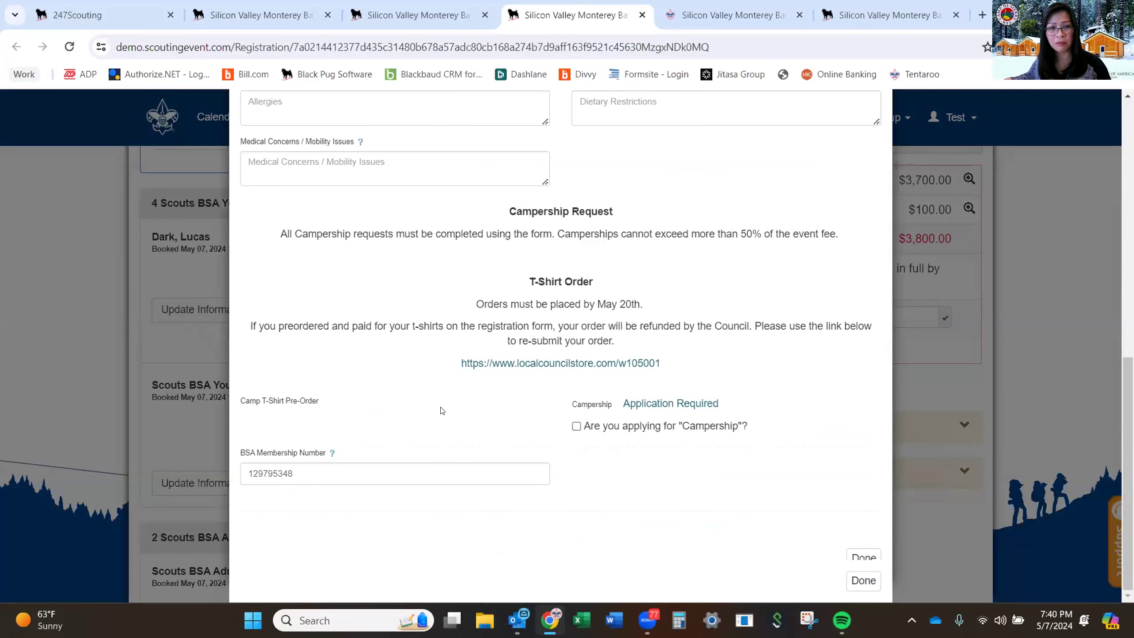
pyautogui.scroll(8, 442, 410)
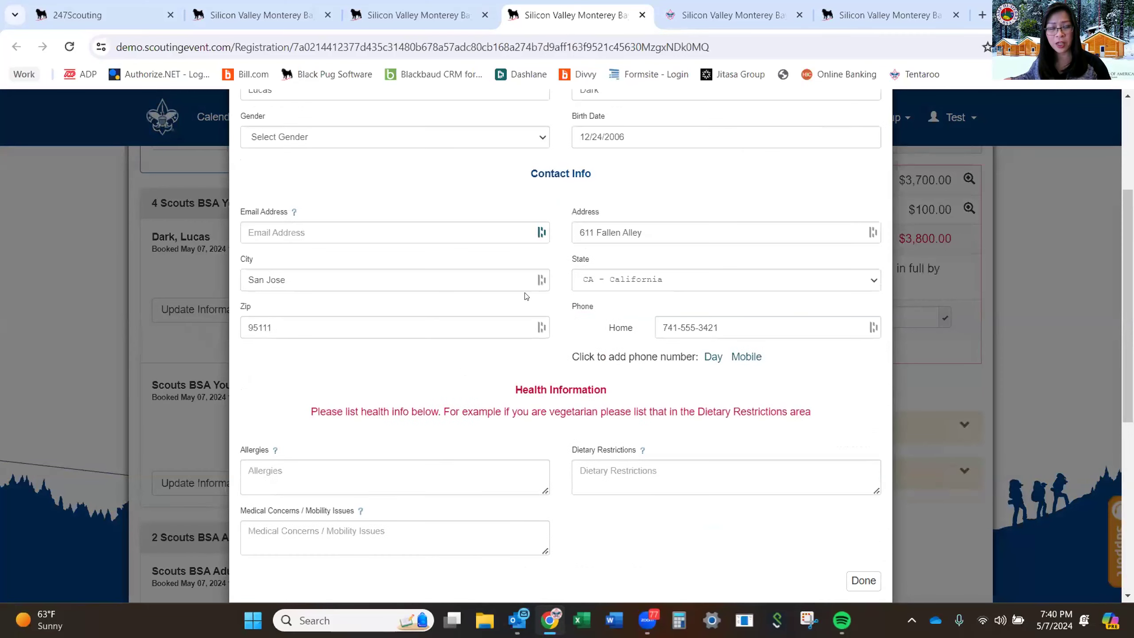
pyautogui.scroll(5, 446, 371)
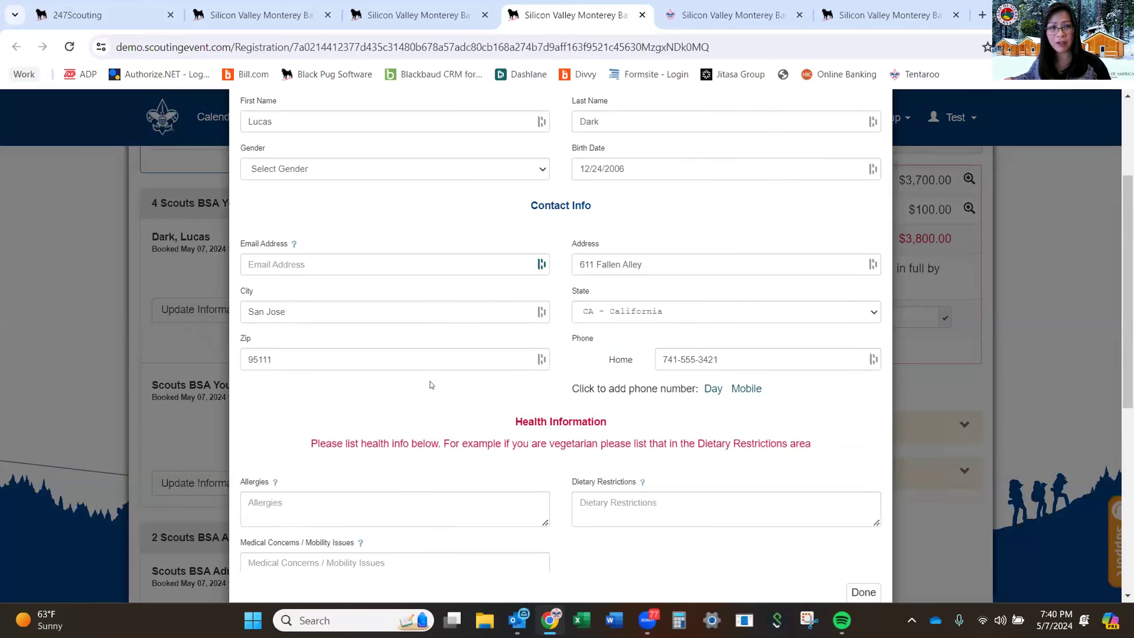
pyautogui.scroll(-2, 402, 335)
pyautogui.scroll(-2, 446, 313)
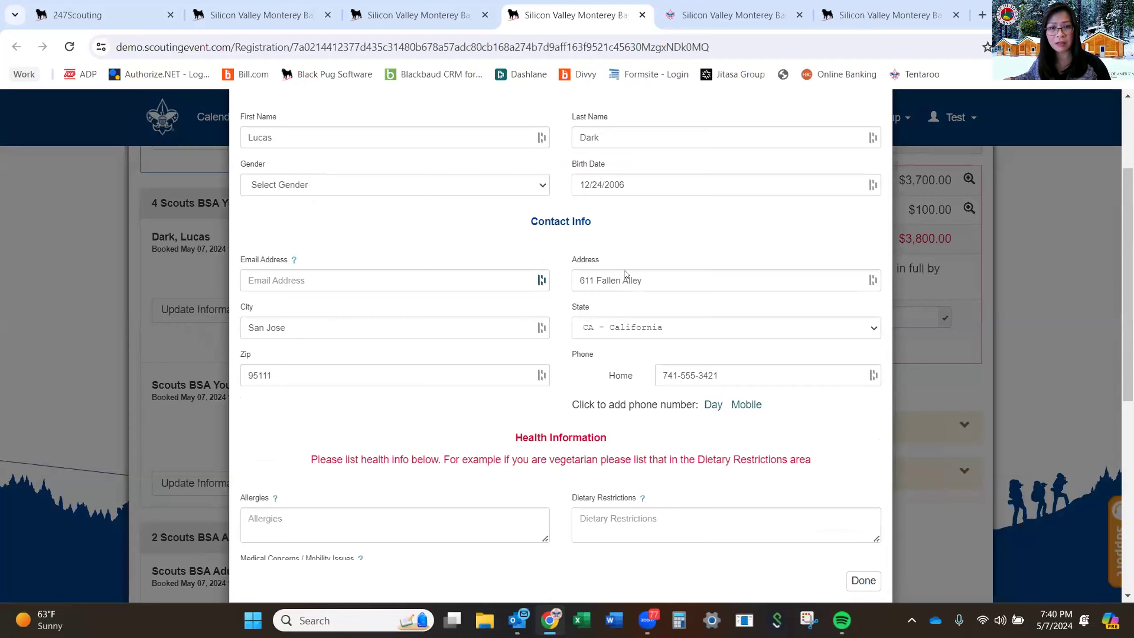
pyautogui.scroll(-10, 625, 273)
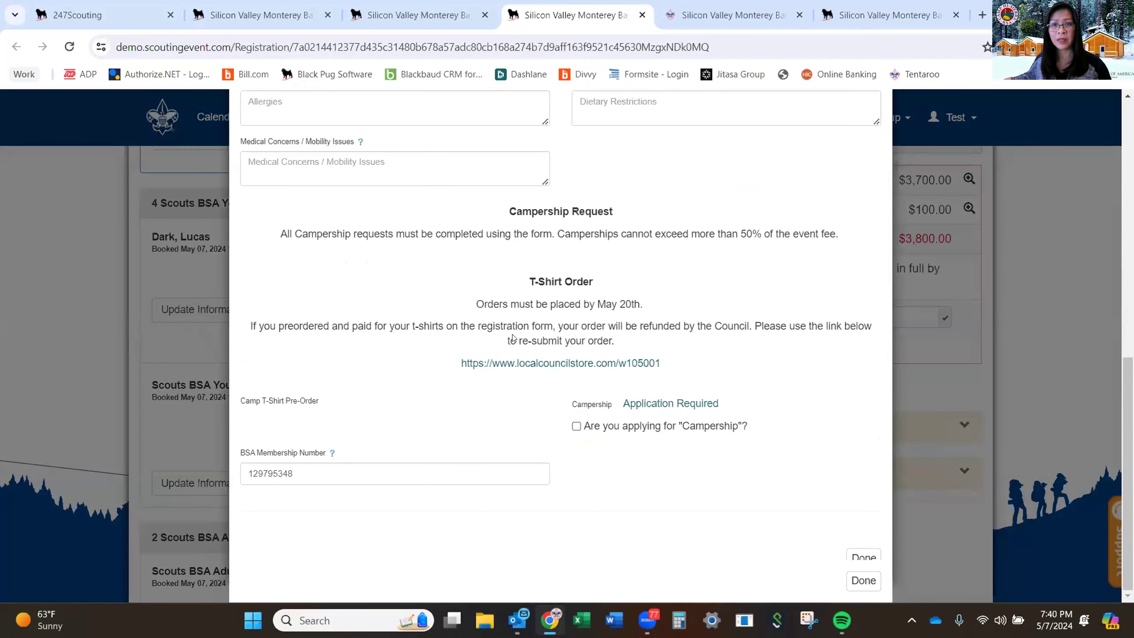
pyautogui.scroll(10, 787, 496)
pyautogui.click(863, 580)
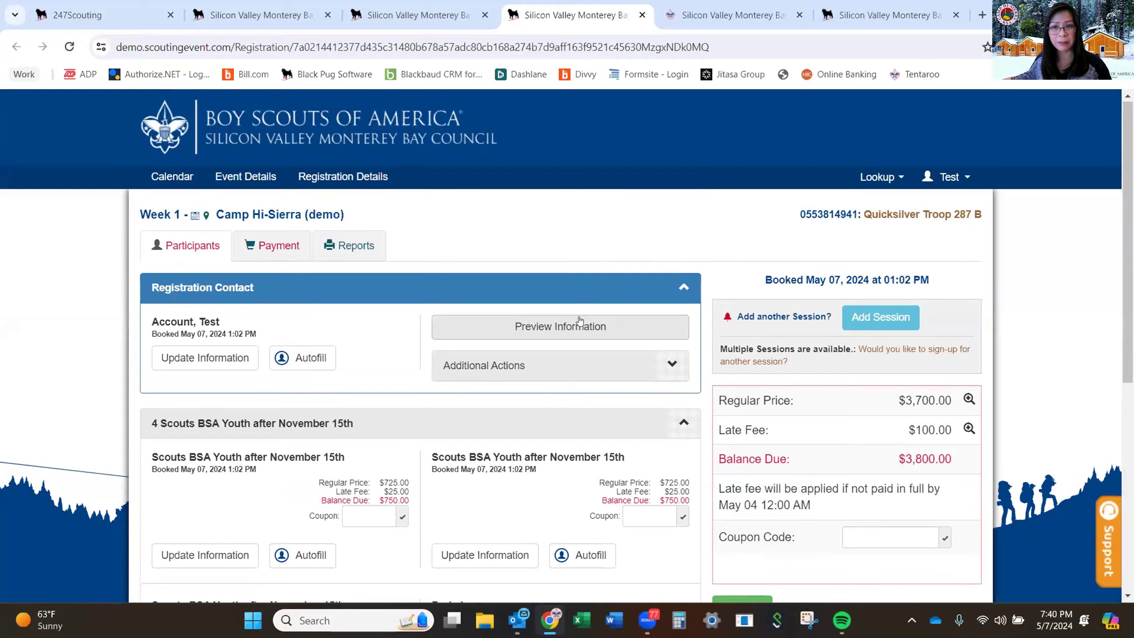
pyautogui.scroll(-2, 578, 321)
pyautogui.scroll(2, 575, 321)
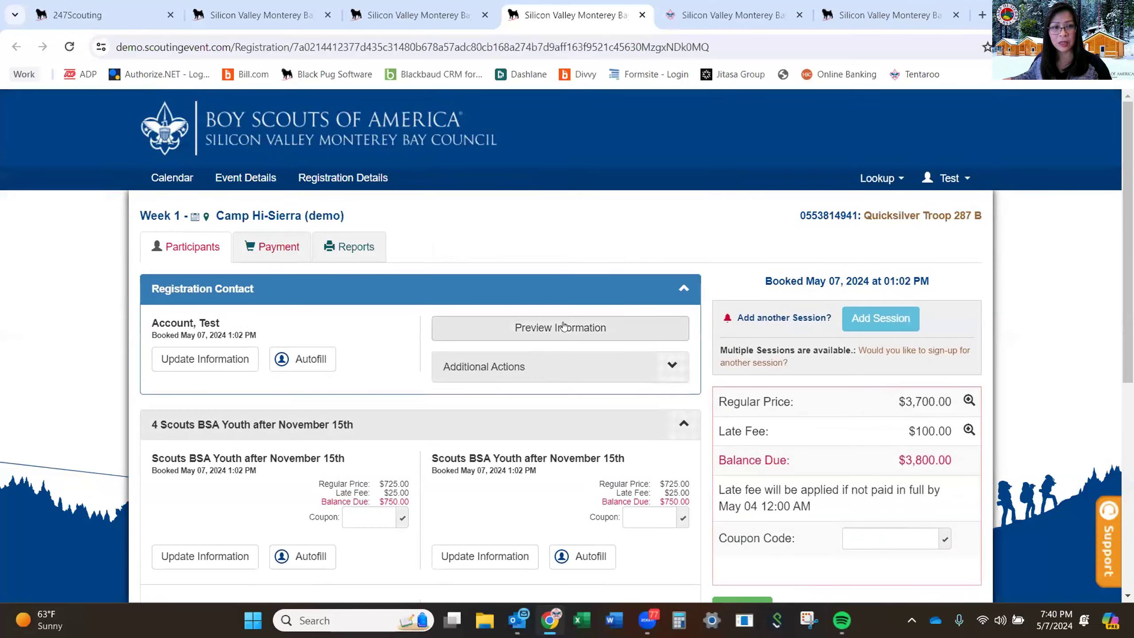
pyautogui.scroll(-4, 527, 337)
pyautogui.scroll(5, 527, 337)
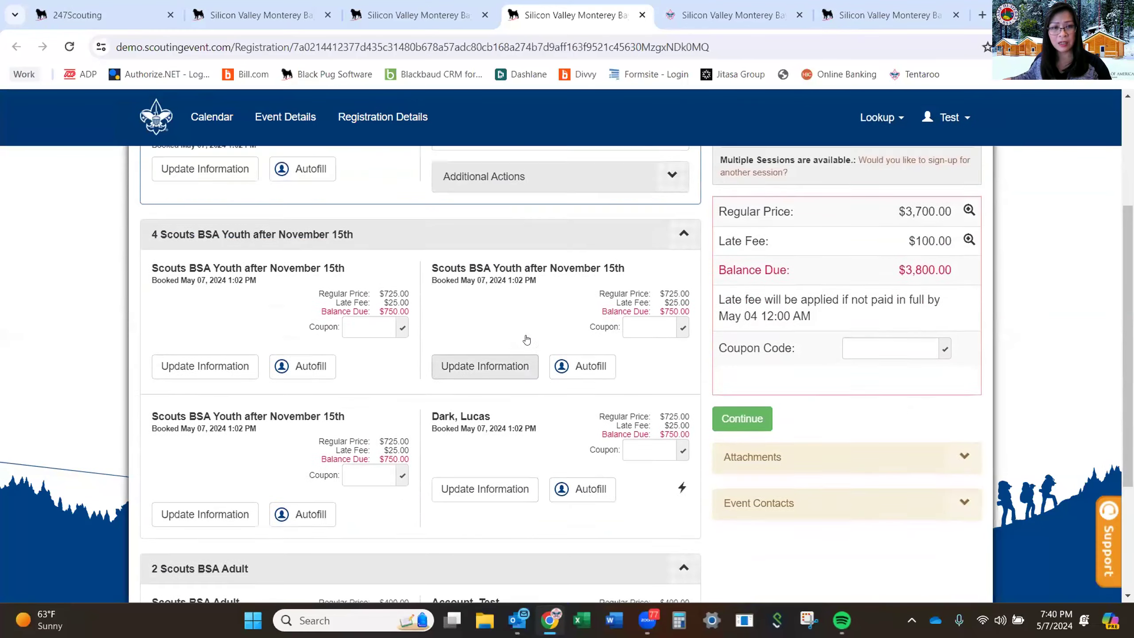
pyautogui.scroll(-2, 527, 339)
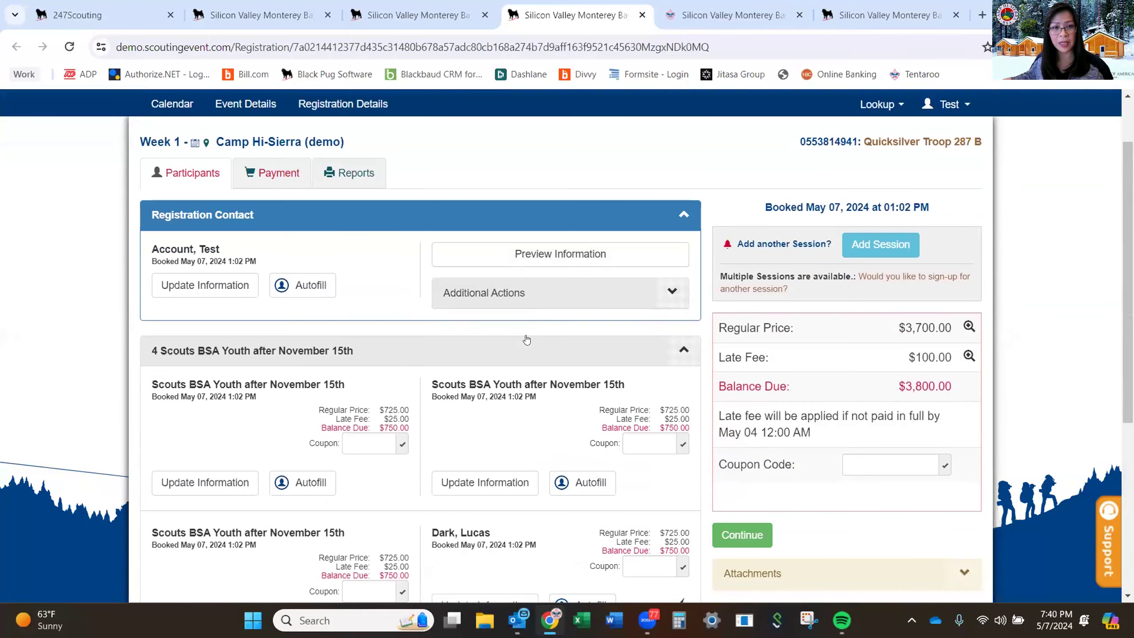
pyautogui.scroll(-2, 527, 339)
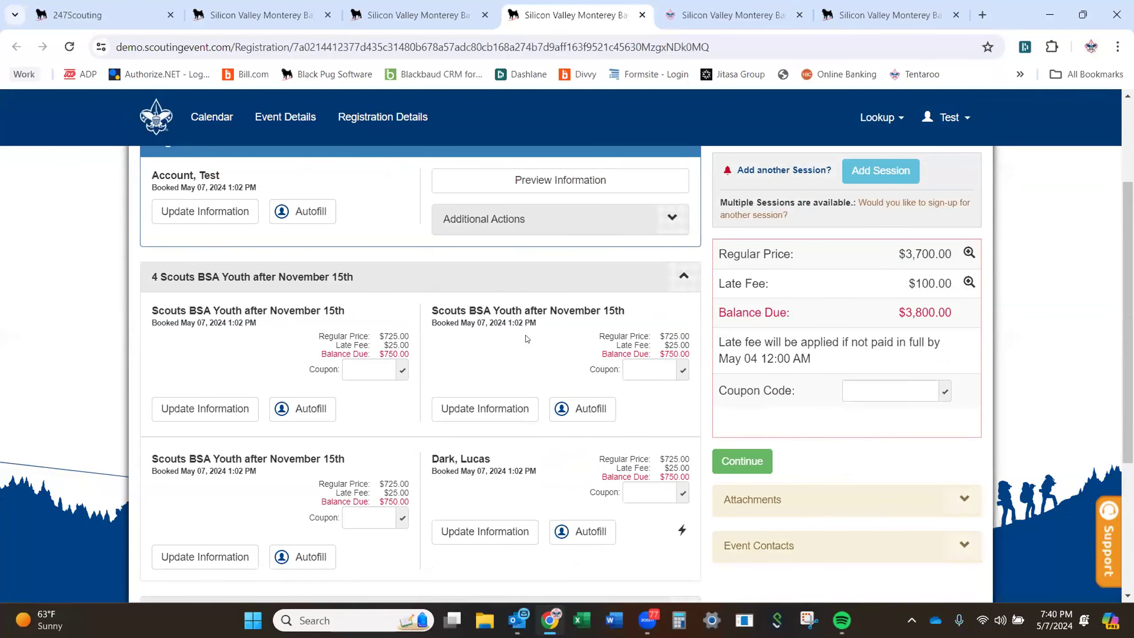
pyautogui.scroll(4, 527, 339)
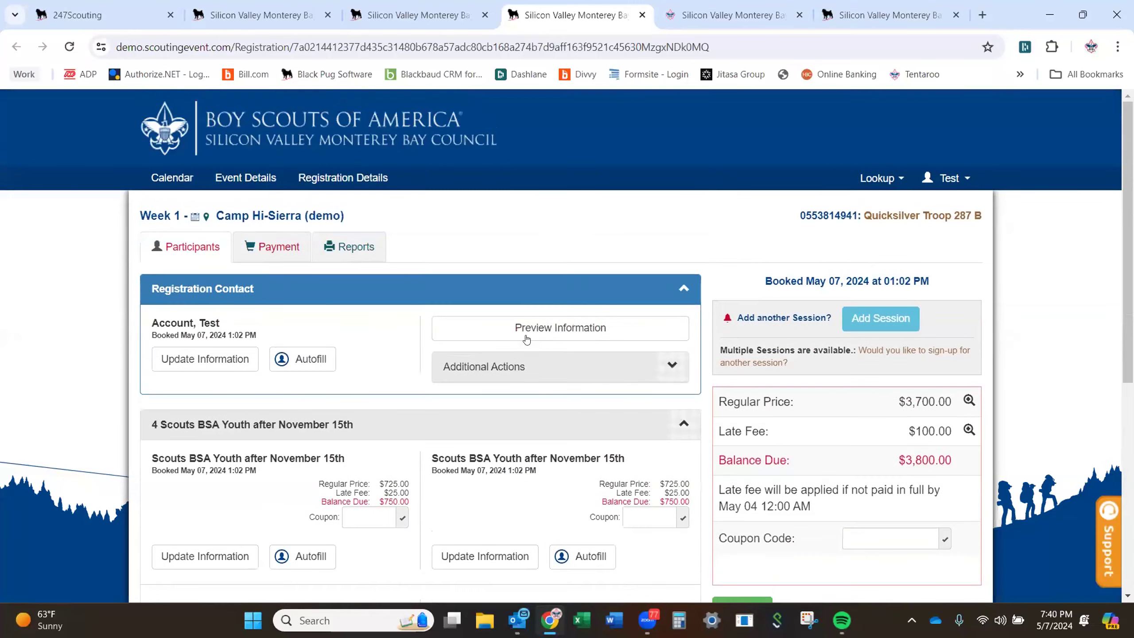
pyautogui.scroll(-2, 400, 395)
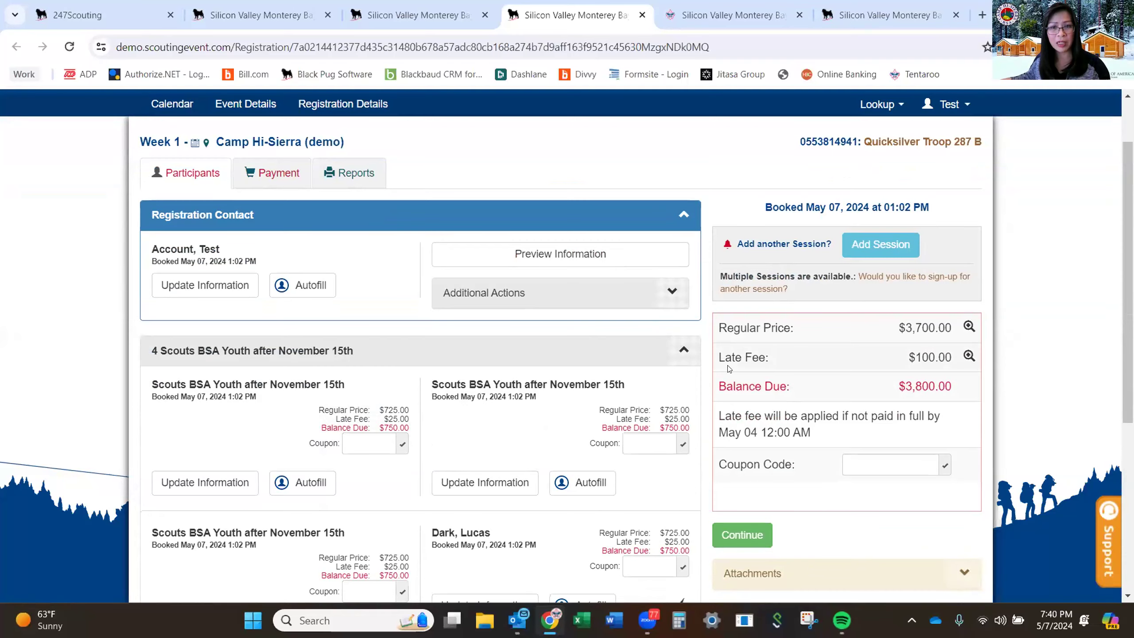
pyautogui.scroll(-3, 723, 379)
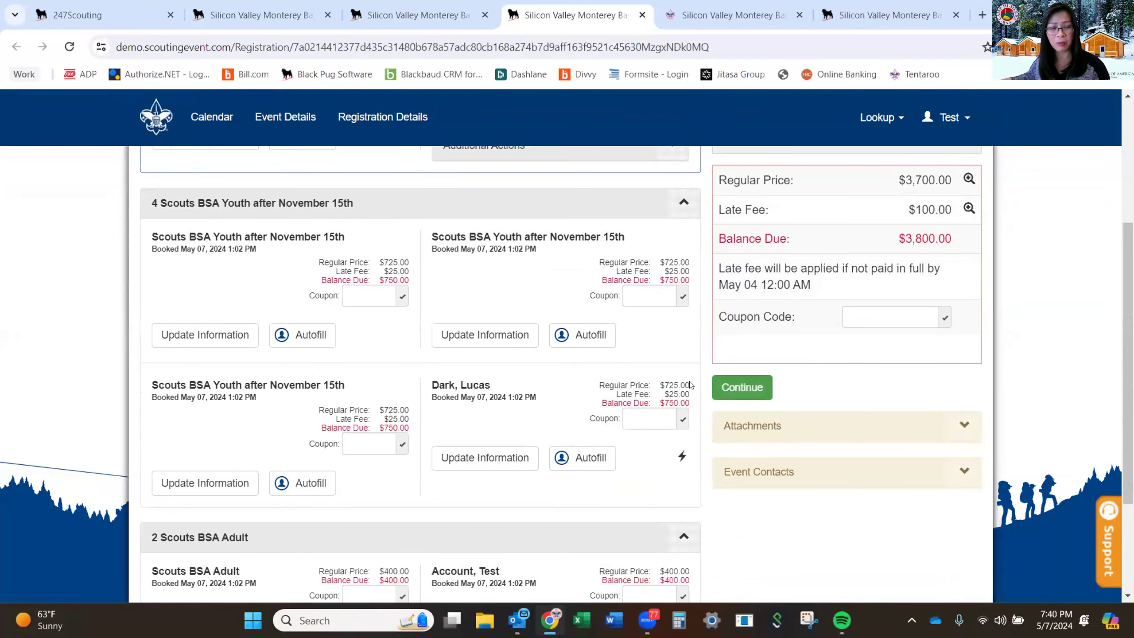
pyautogui.scroll(3, 594, 395)
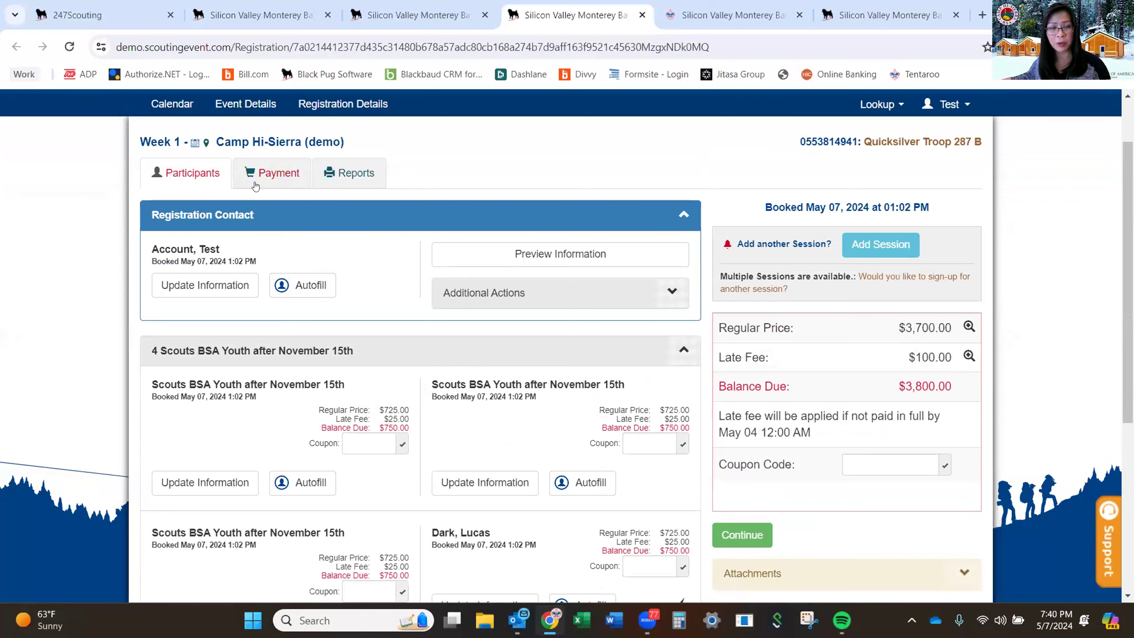
pyautogui.click(277, 176)
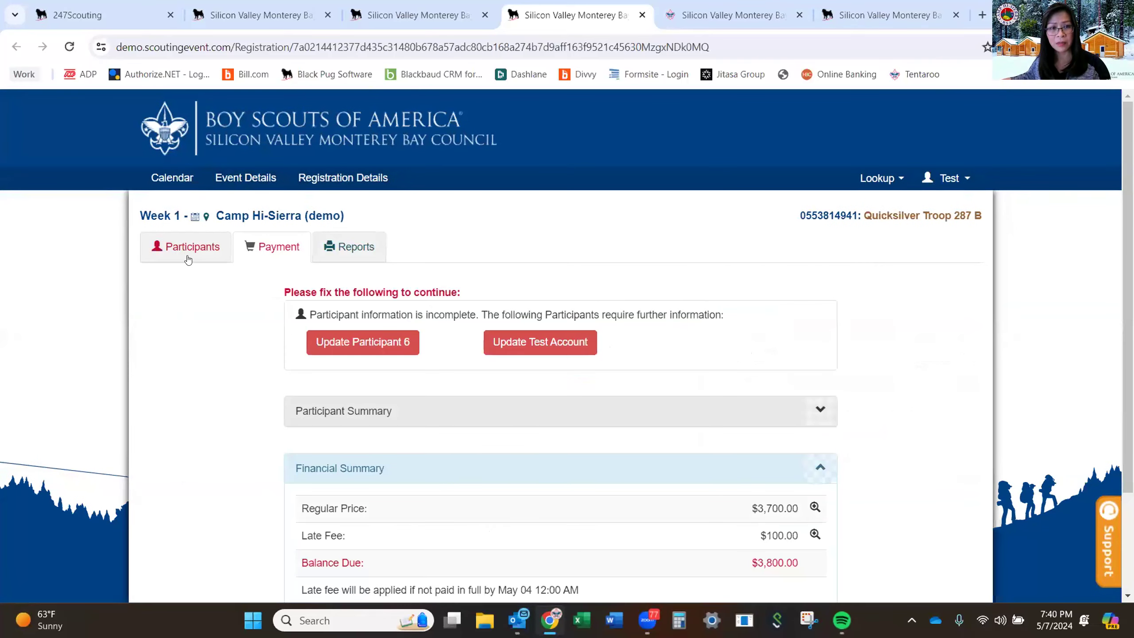
pyautogui.click(514, 342)
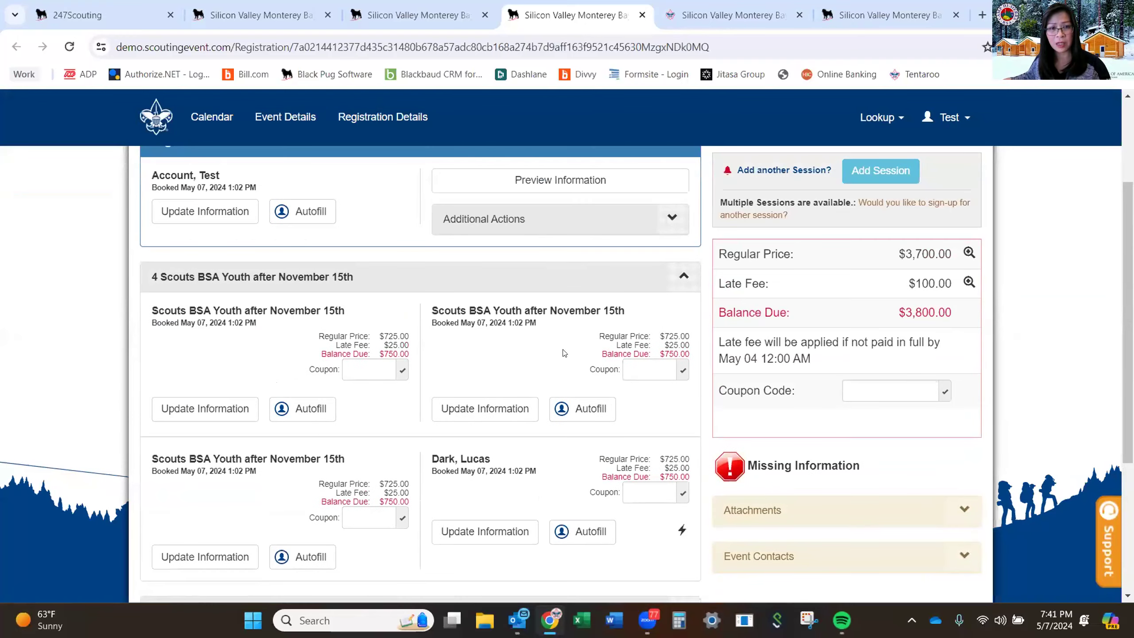
pyautogui.scroll(3, 313, 277)
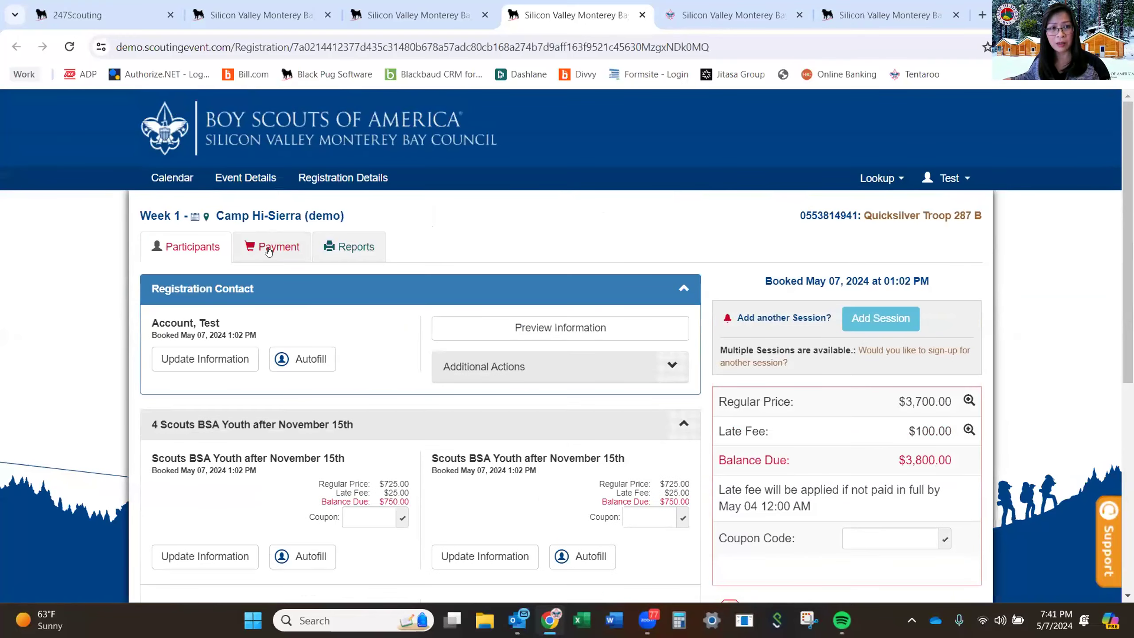
pyautogui.click(270, 247)
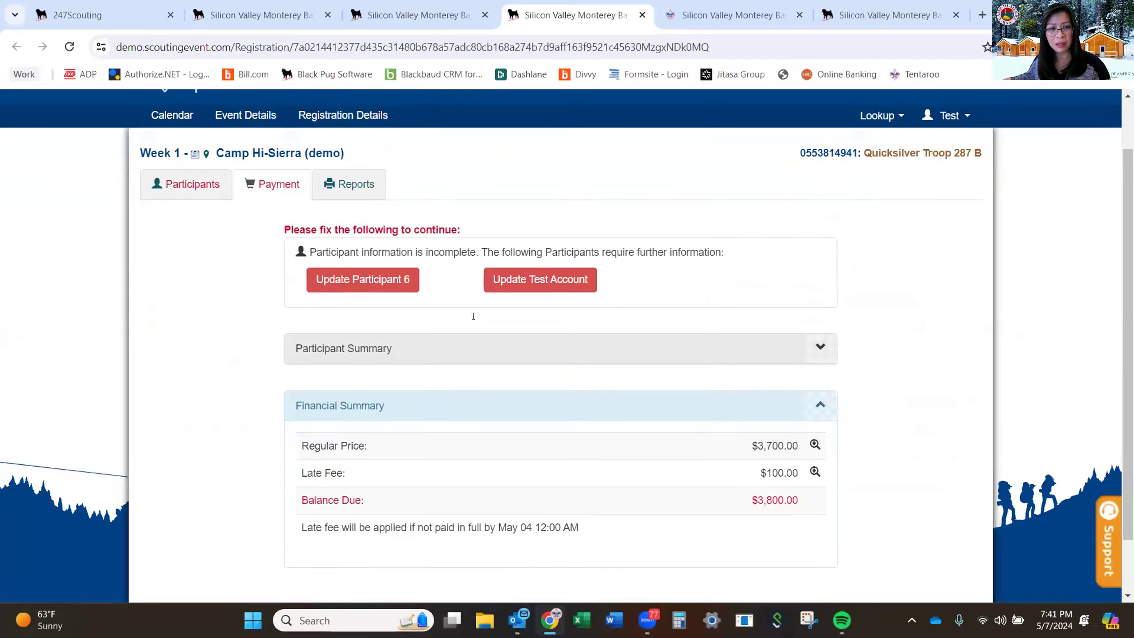
pyautogui.scroll(-3, 475, 318)
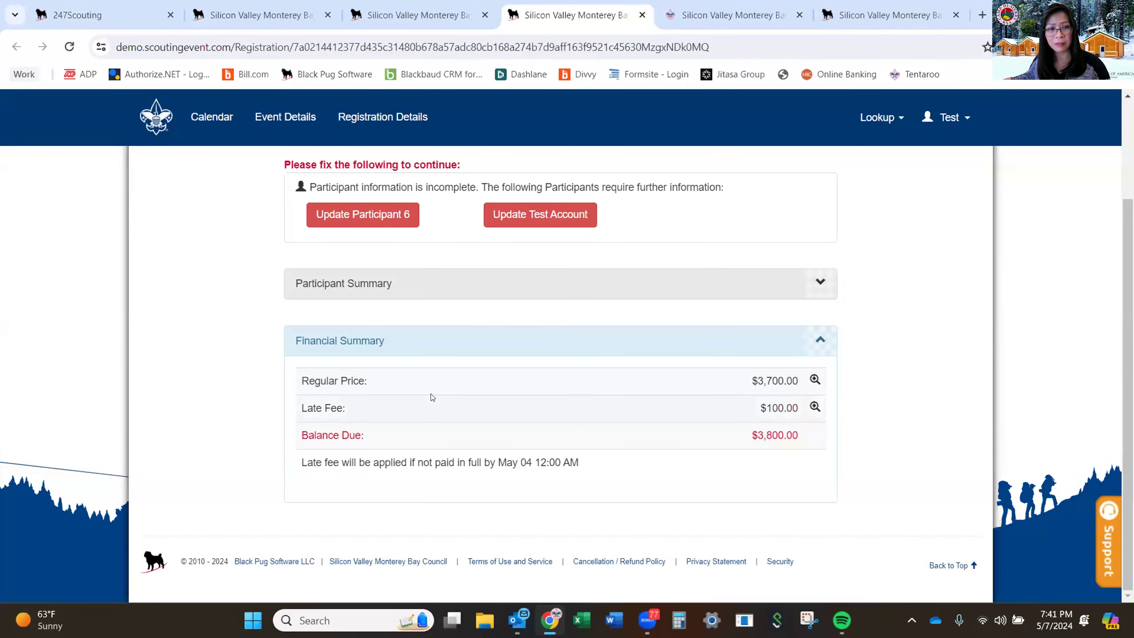
pyautogui.scroll(3, 433, 391)
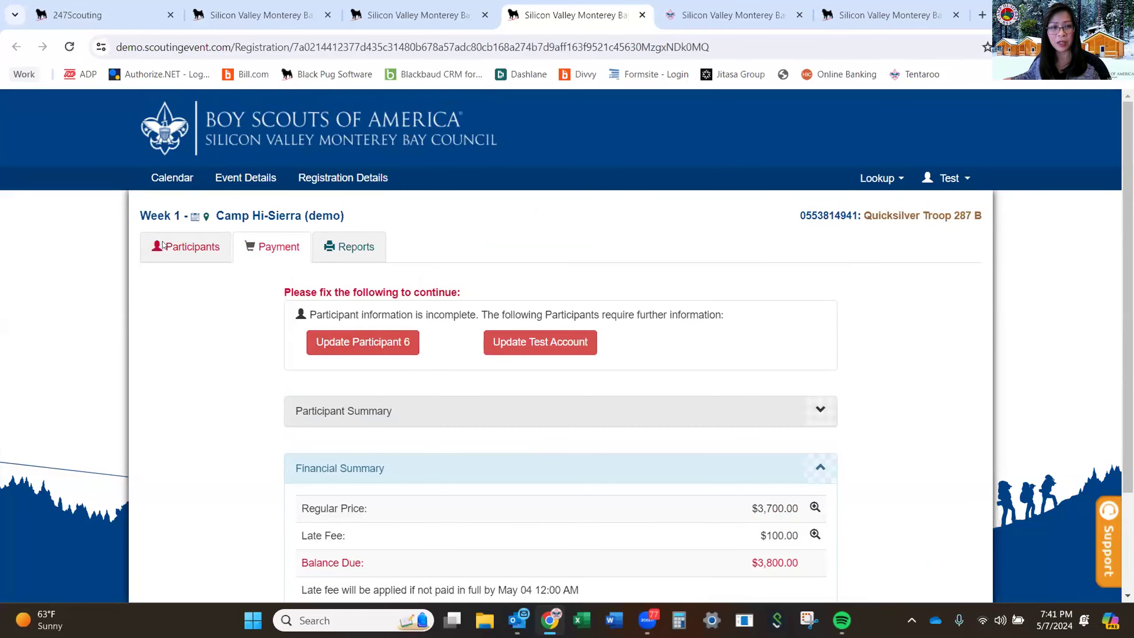
pyautogui.click(401, 340)
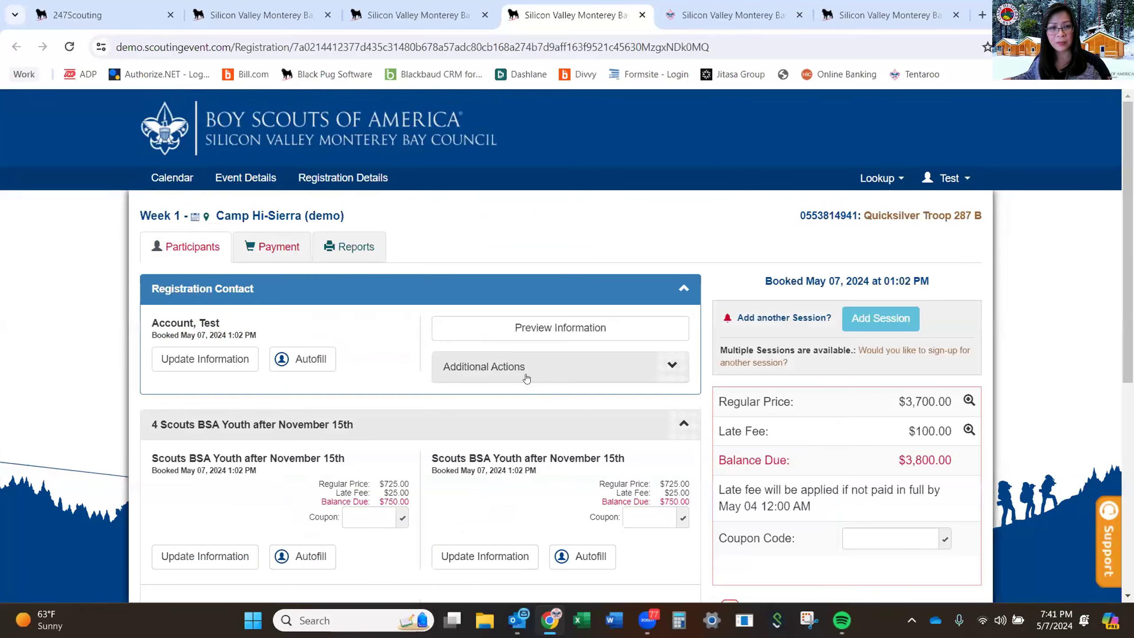
# Fill the remaining youth slots with chosen Scouts from the QS Troop 287 B roster.
pyautogui.scroll(-5, 526, 370)
pyautogui.click(572, 334)
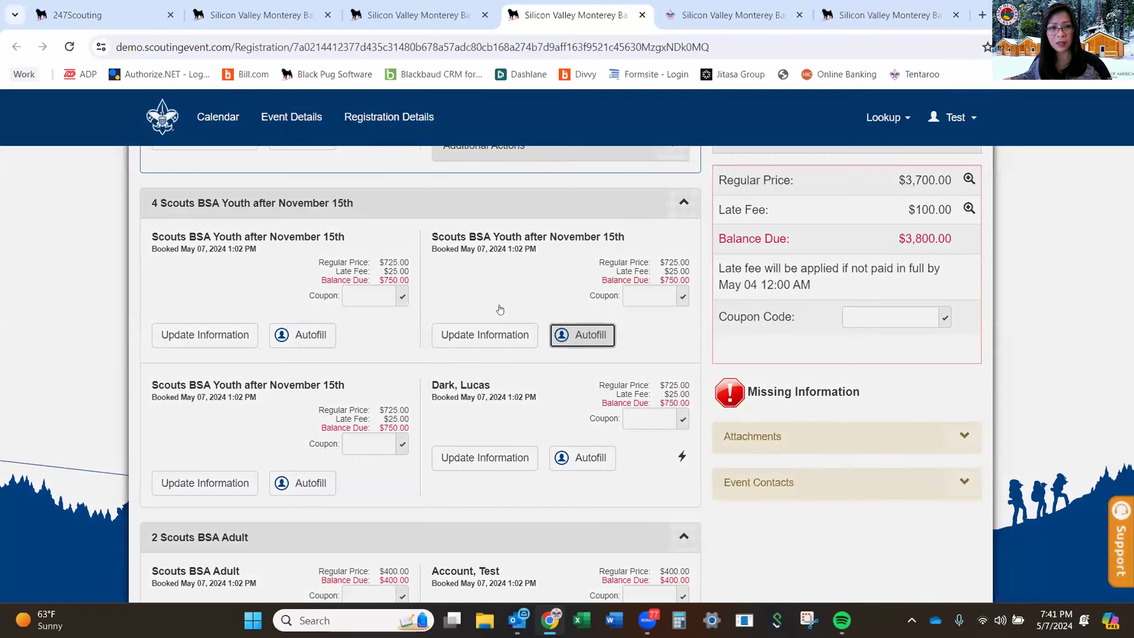
pyautogui.click(250, 311)
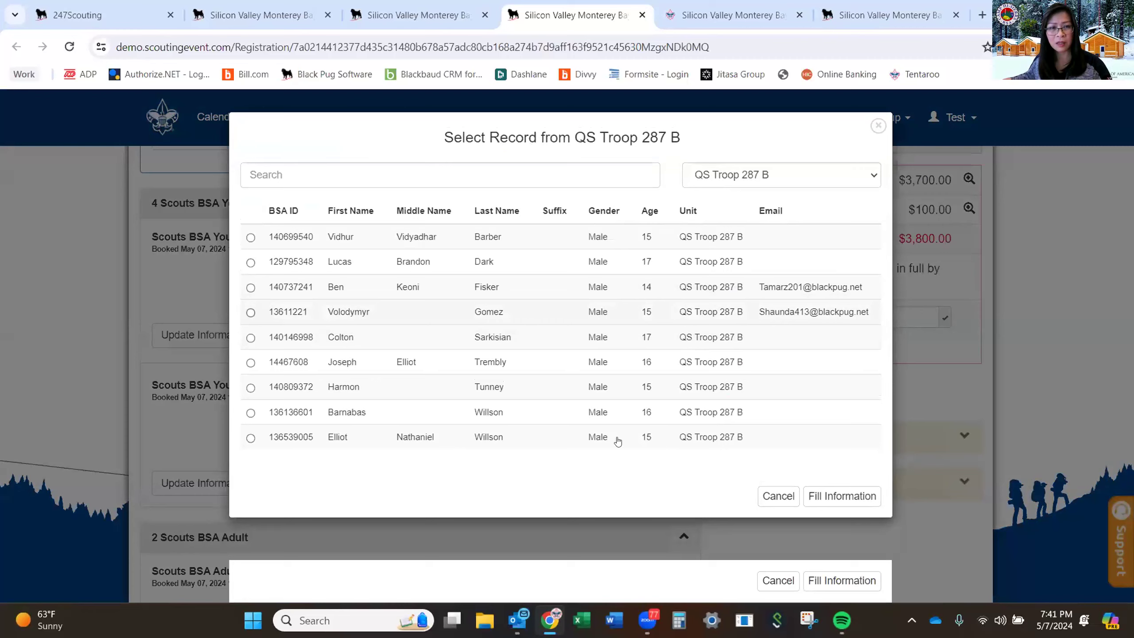
pyautogui.click(841, 496)
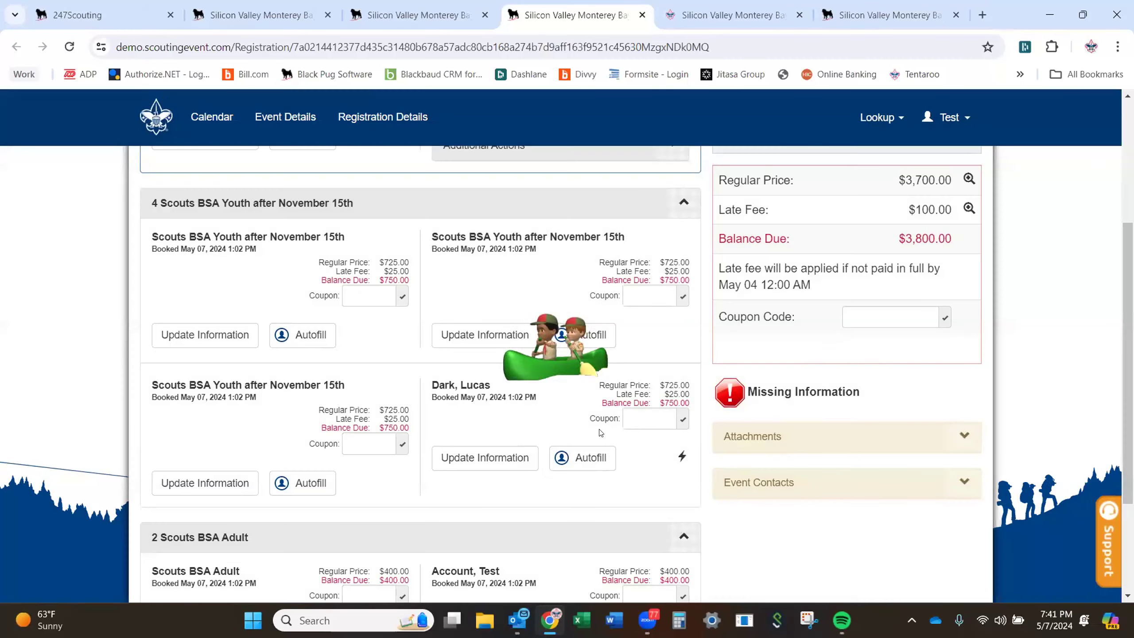
pyautogui.scroll(-3, 288, 261)
pyautogui.click(288, 262)
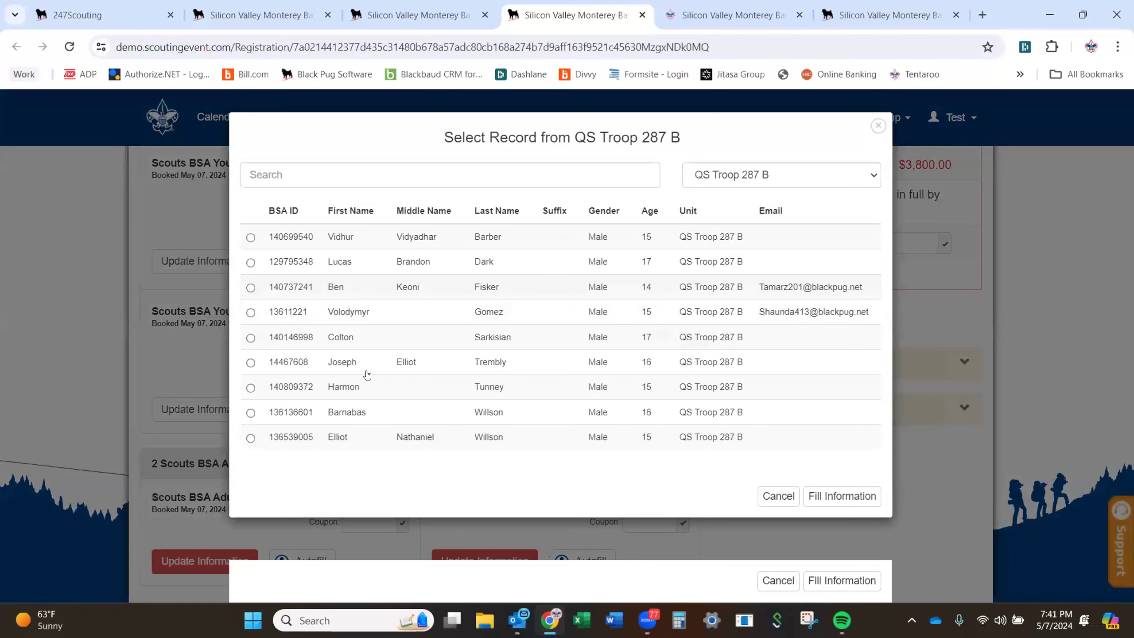
pyautogui.click(811, 495)
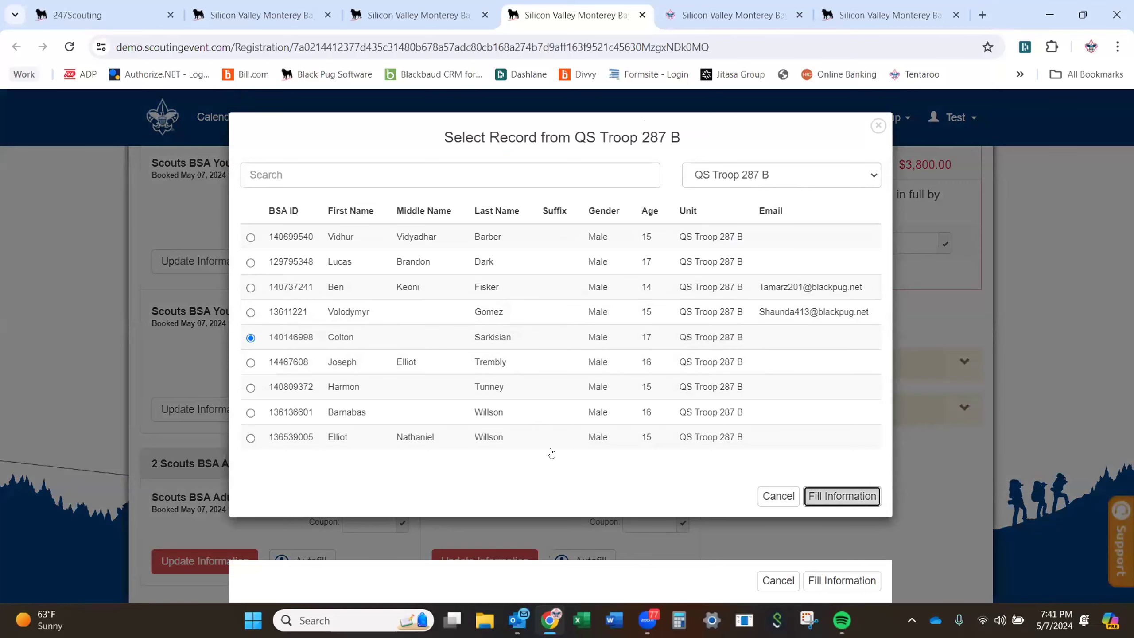
pyautogui.scroll(-2, 552, 448)
pyautogui.click(280, 330)
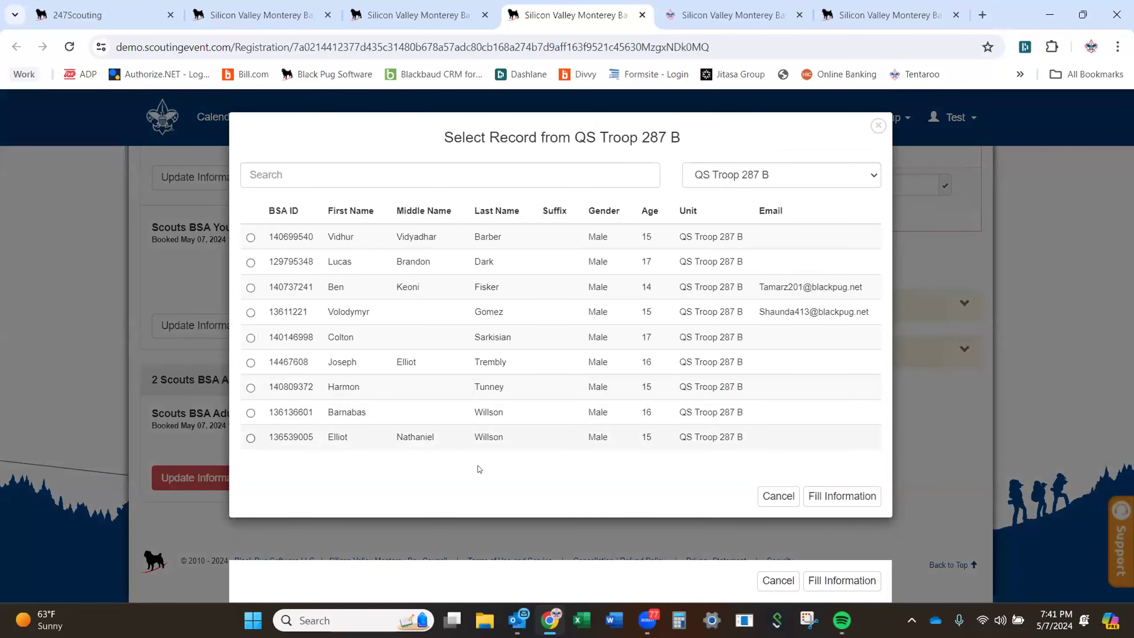
pyautogui.click(818, 496)
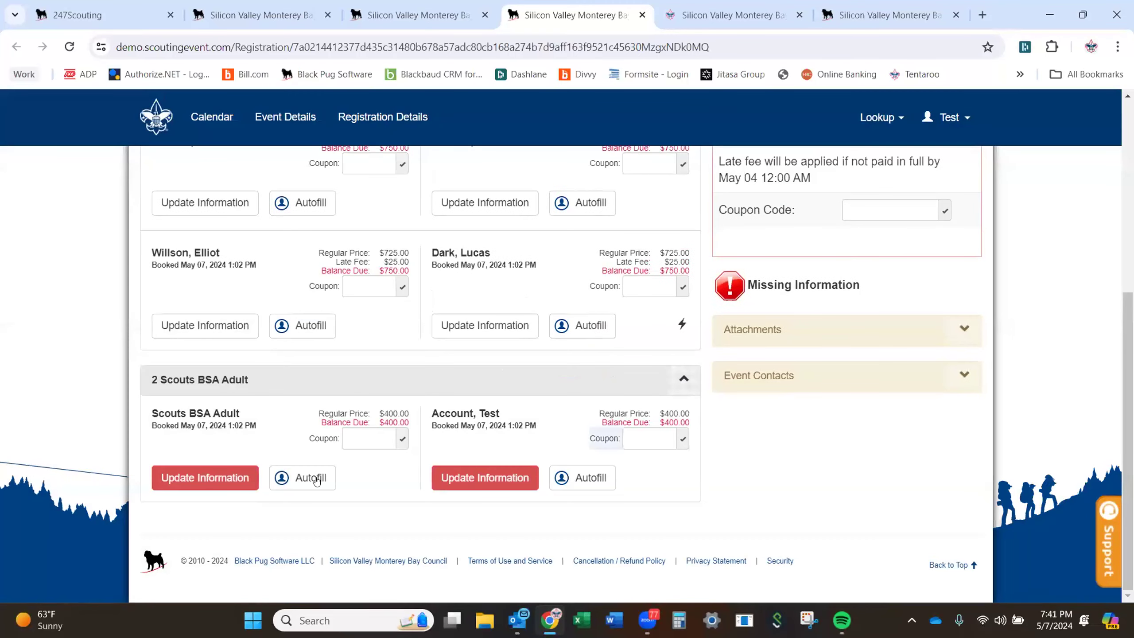
# Fill both adult slots with chosen members from the troop roster.
pyautogui.click(302, 478)
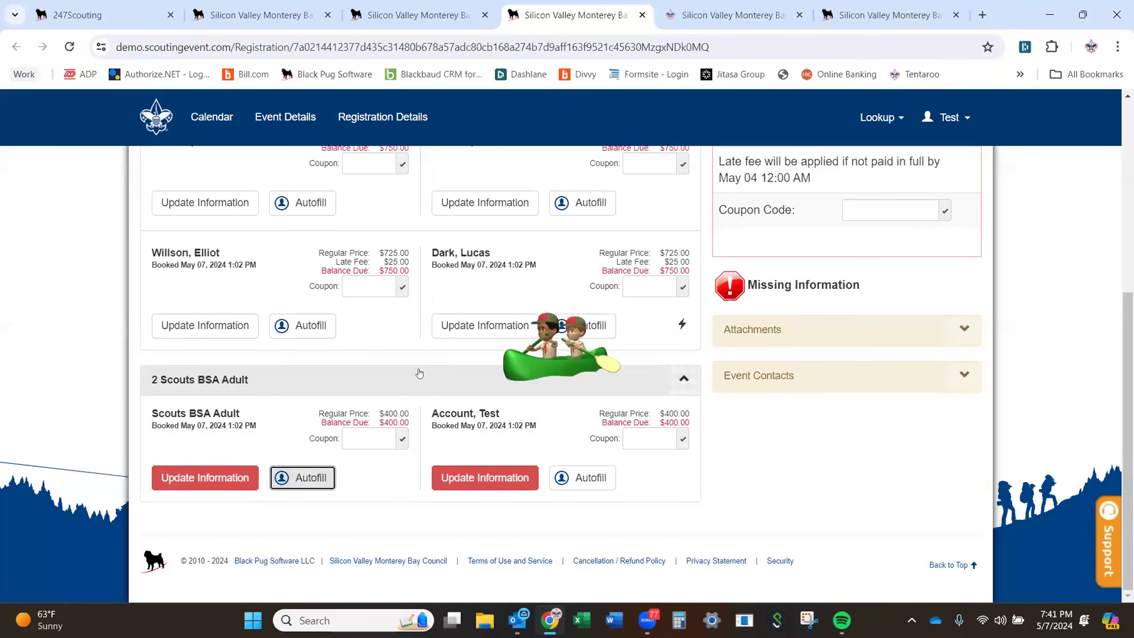
pyautogui.click(250, 237)
pyautogui.click(826, 495)
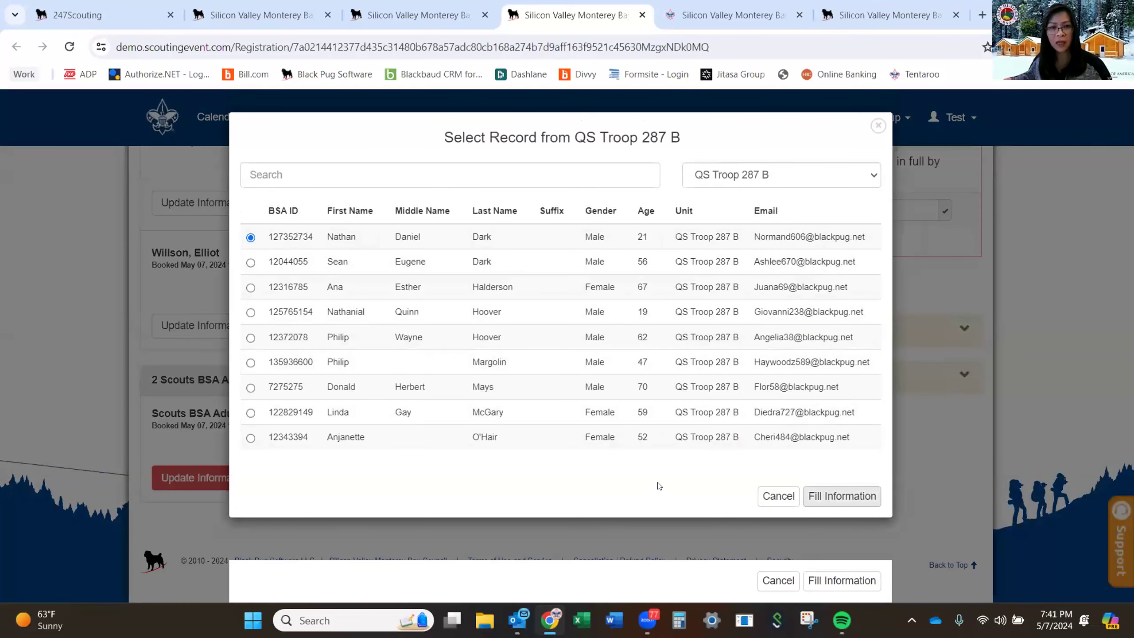
pyautogui.click(489, 478)
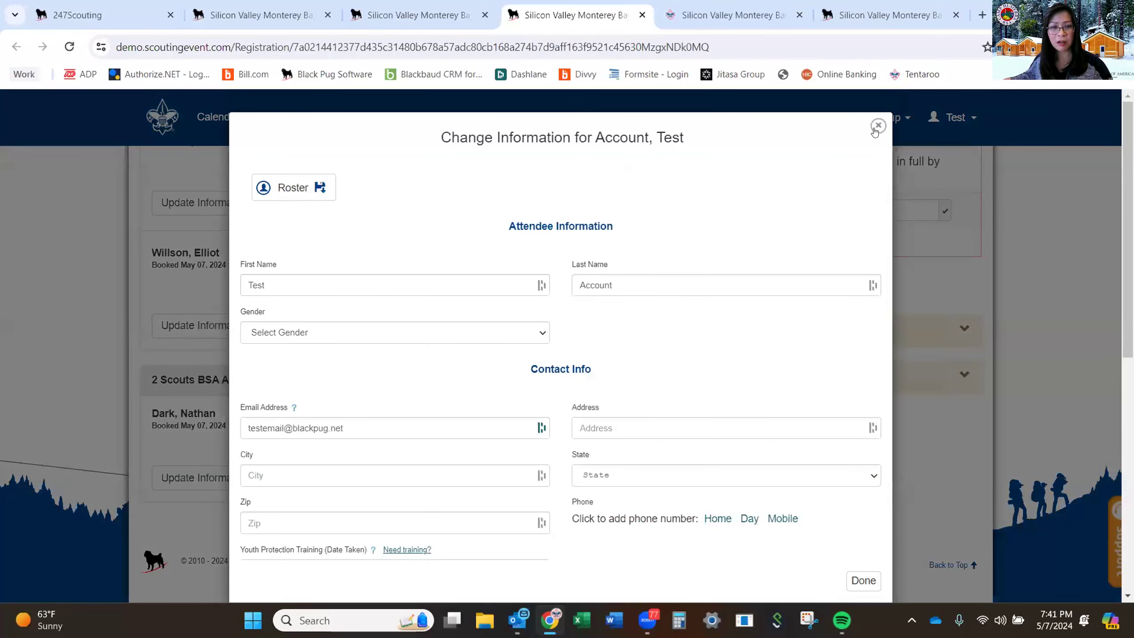
pyautogui.click(876, 127)
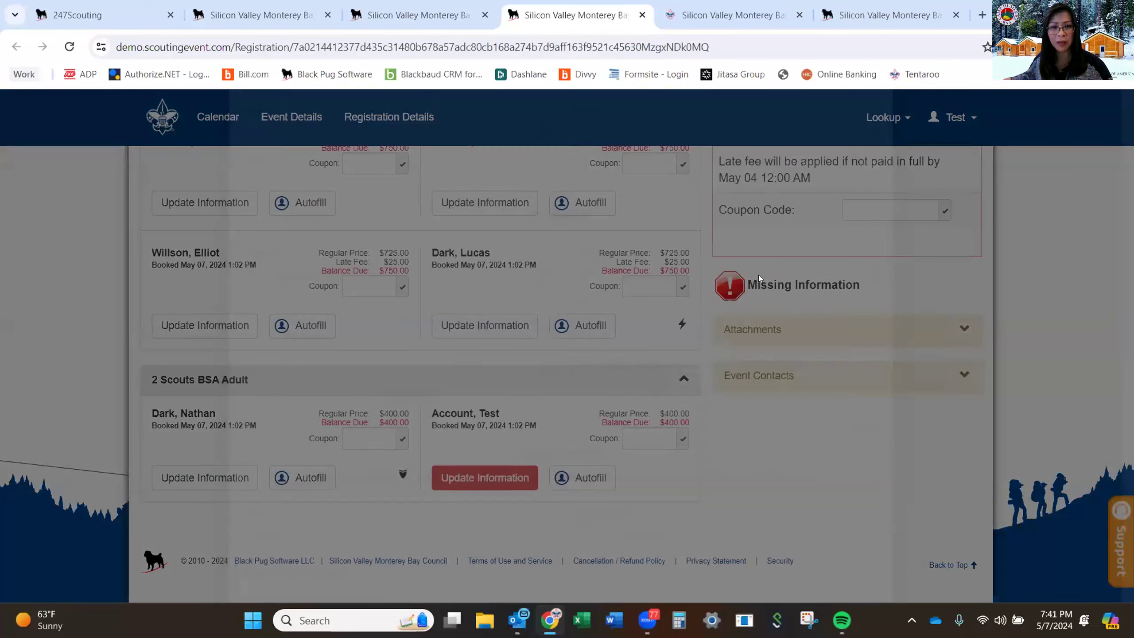
pyautogui.click(590, 479)
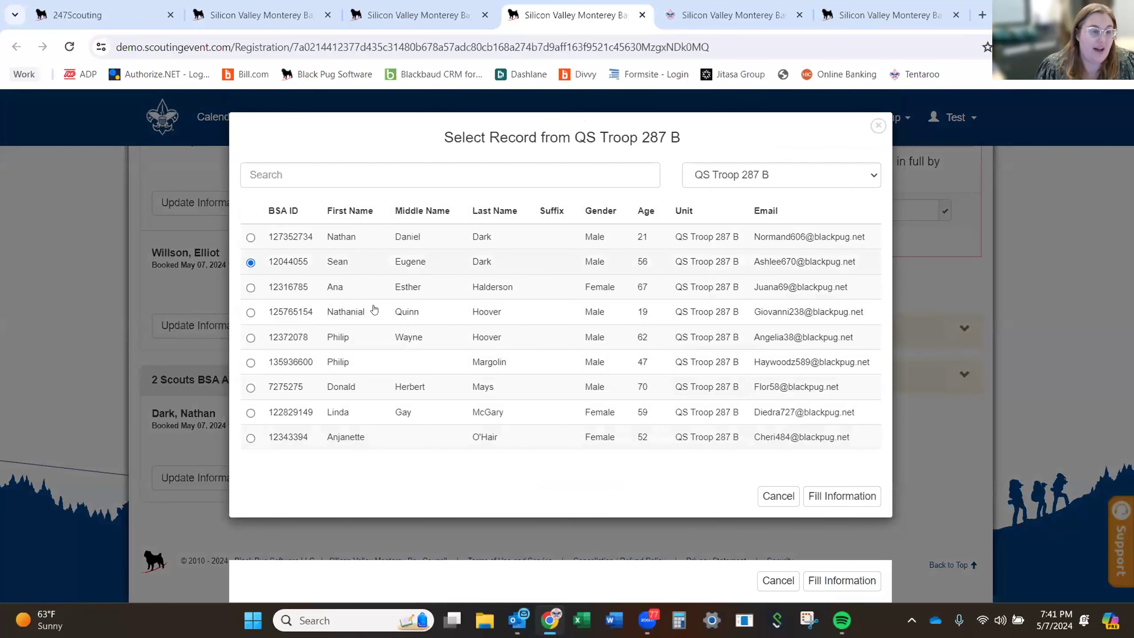
pyautogui.click(839, 496)
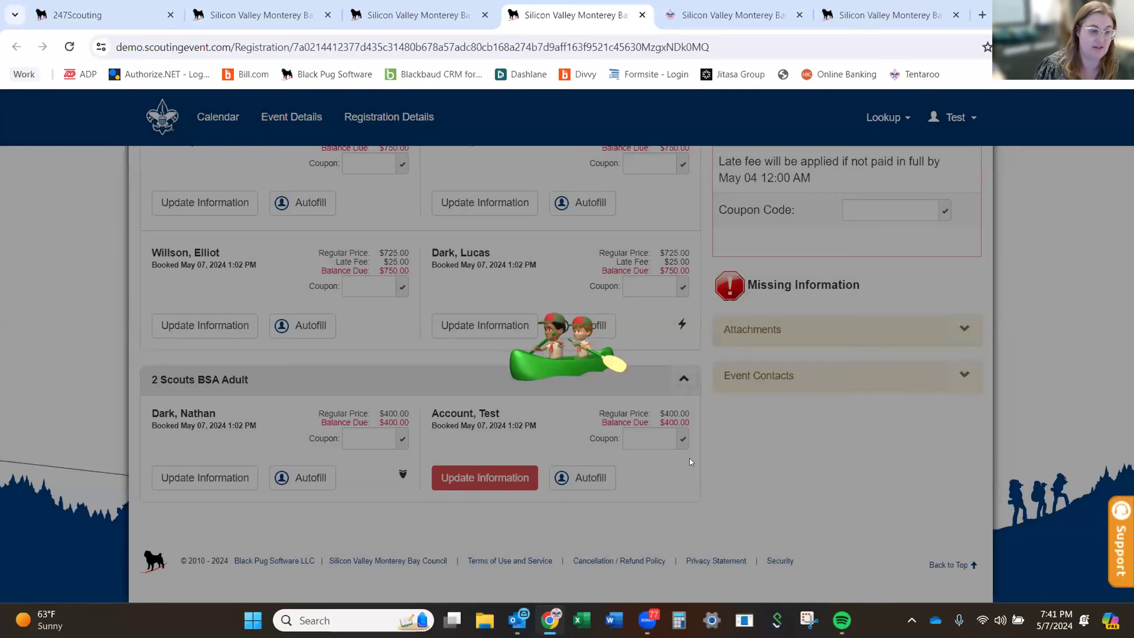
pyautogui.scroll(3, 643, 424)
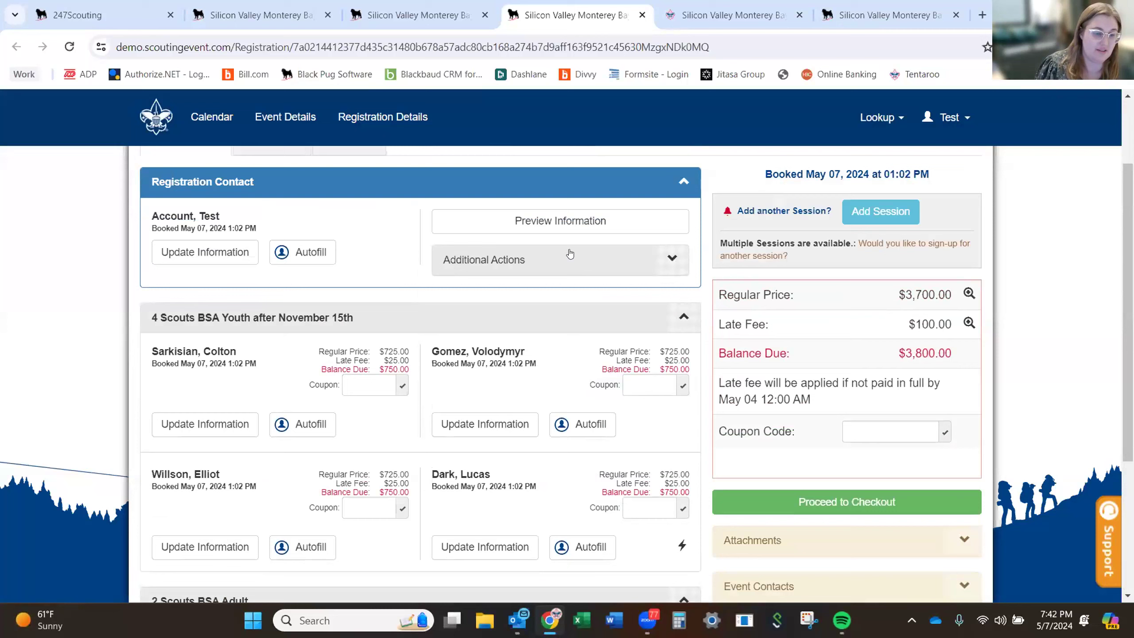
pyautogui.scroll(-5, 596, 327)
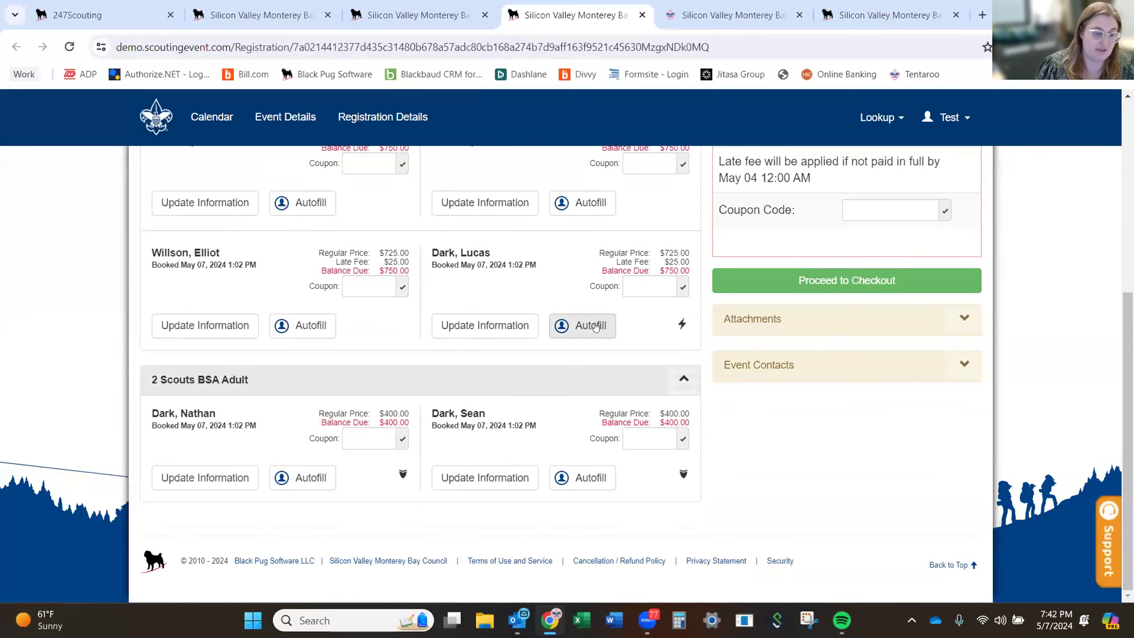
pyautogui.scroll(2, 576, 325)
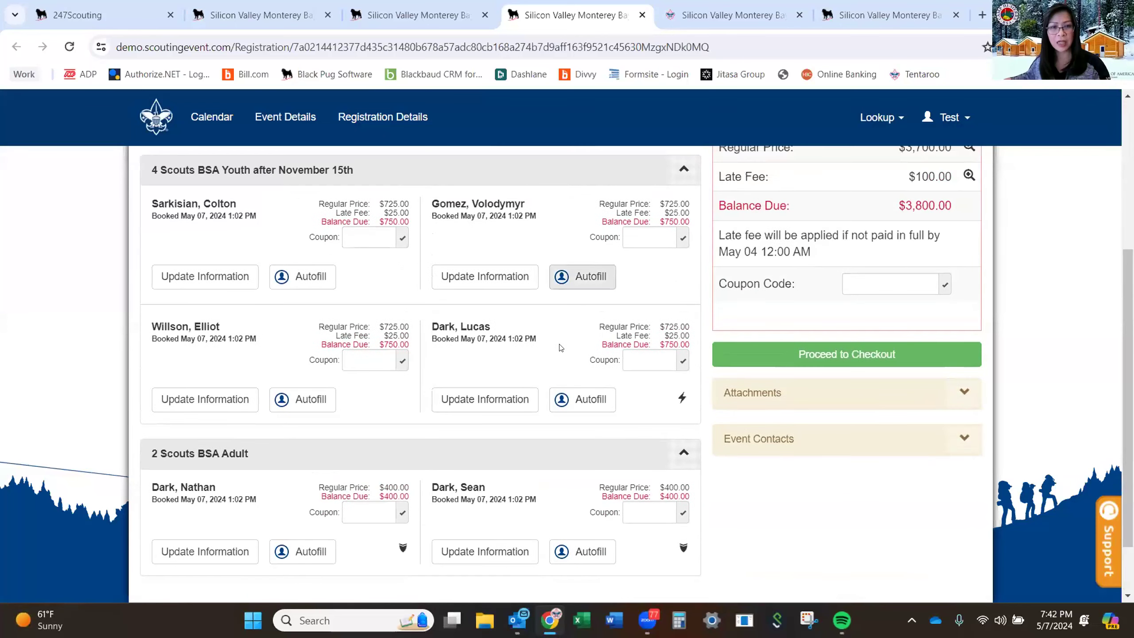
# Open a youth participant's Update Information form and enter a new first and last name.
pyautogui.click(494, 396)
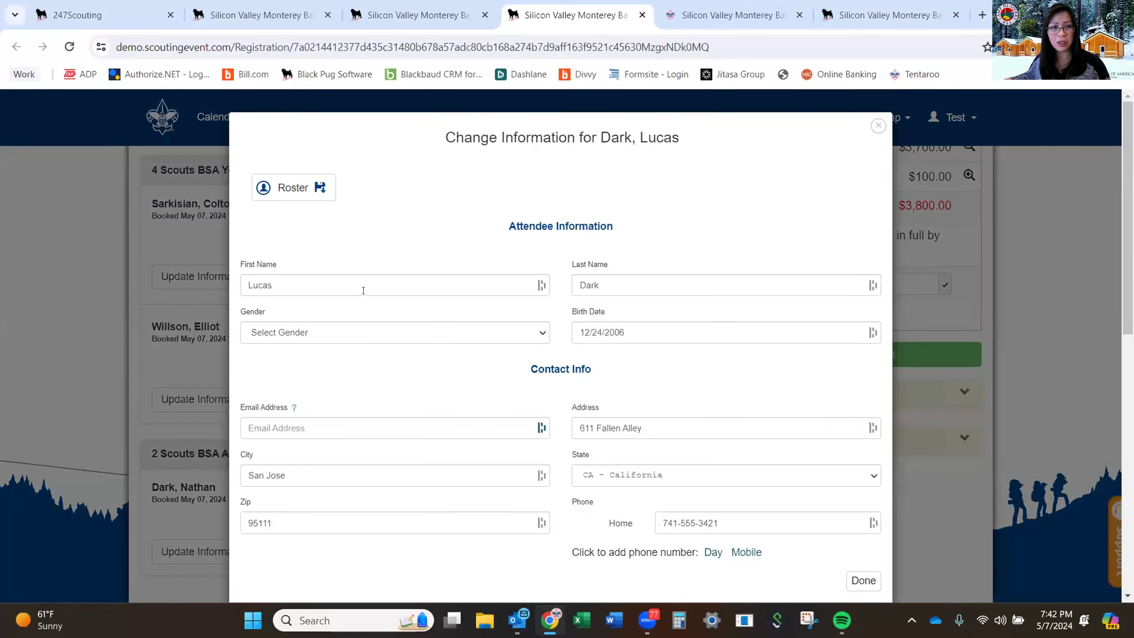
pyautogui.click(362, 287)
pyautogui.doubleClick(363, 287)
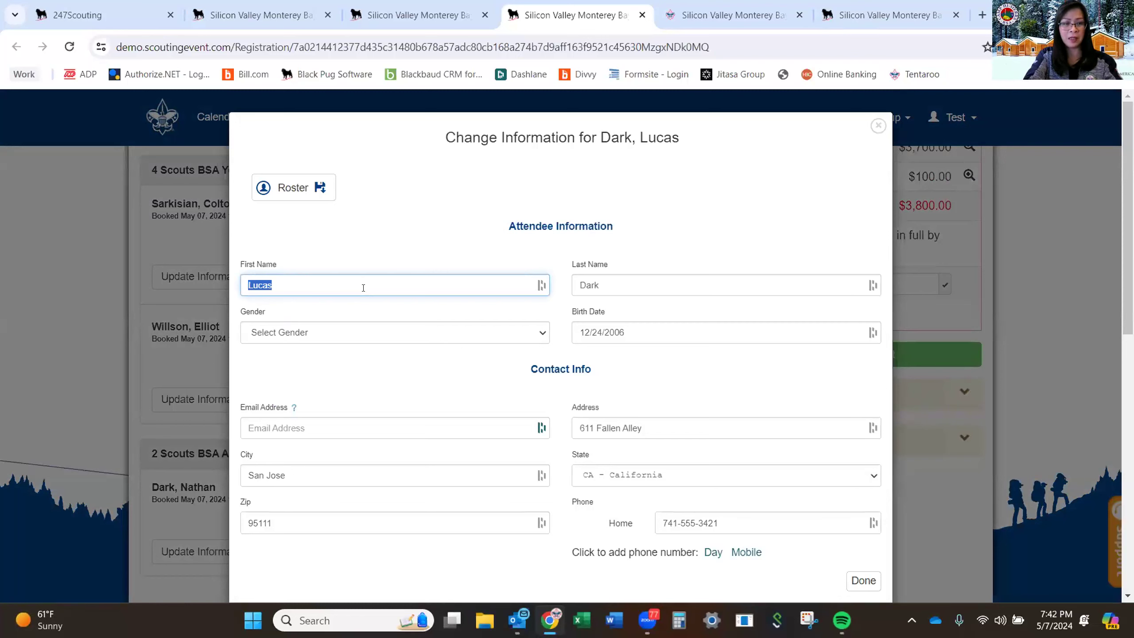
pyautogui.write('Sm')
pyautogui.press('BackSpace')
pyautogui.press('BackSpace')
pyautogui.write('Jo')
pyautogui.press('Tab')
pyautogui.write('Smith')
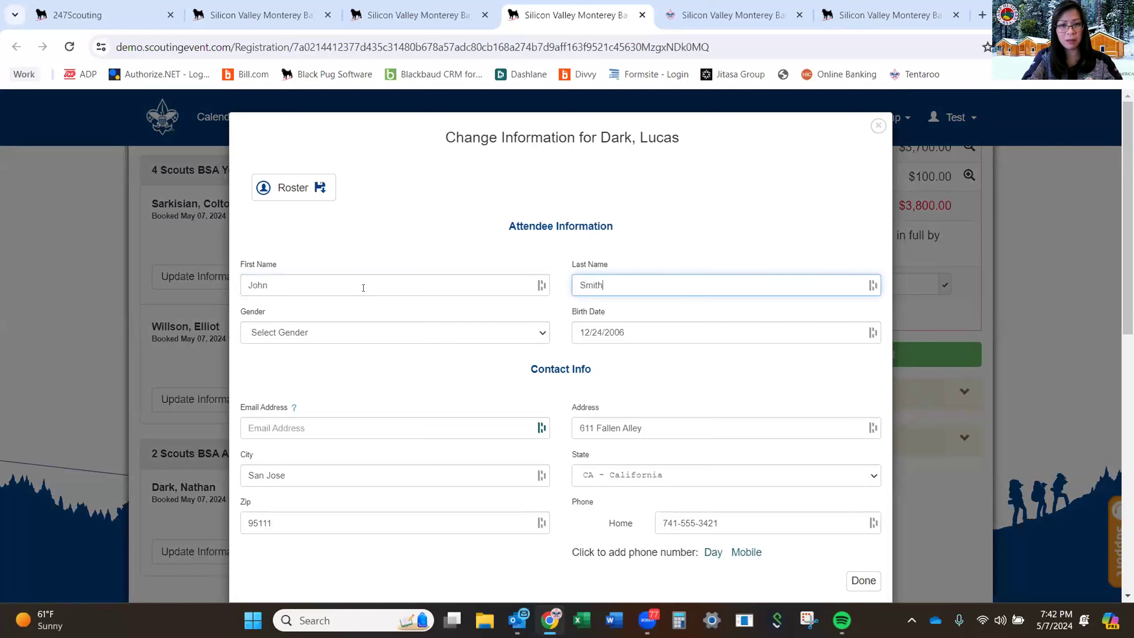
pyautogui.press('Tab')
pyautogui.press('Tab')
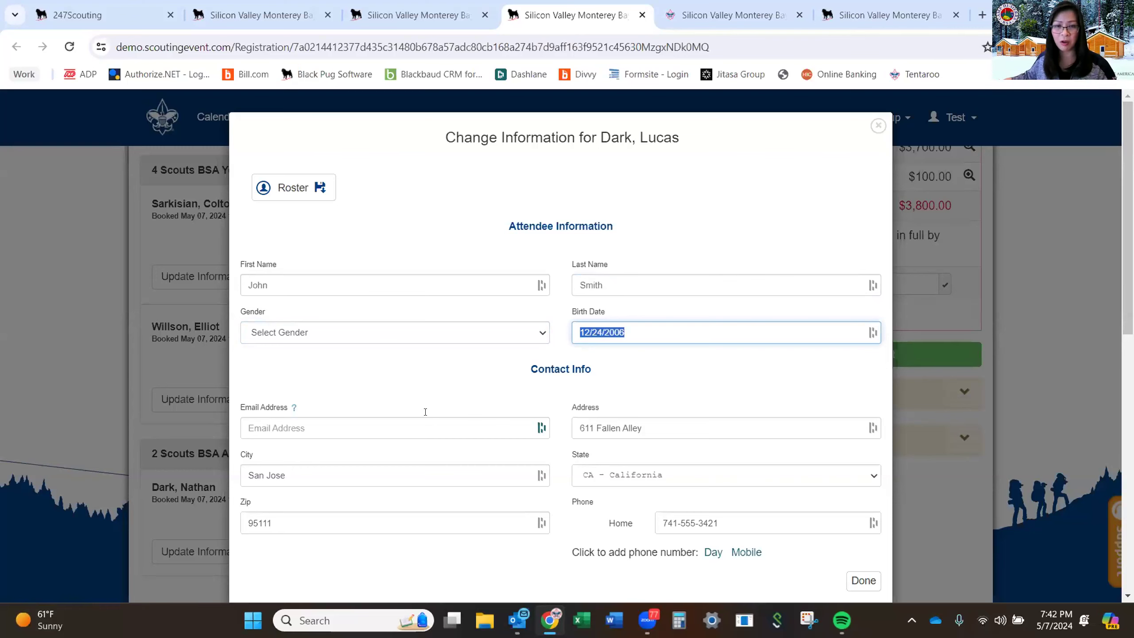
# Edit the participant's street address and home phone, then save with Done.
pyautogui.scroll(-2, 650, 341)
pyautogui.tripleClick(648, 355)
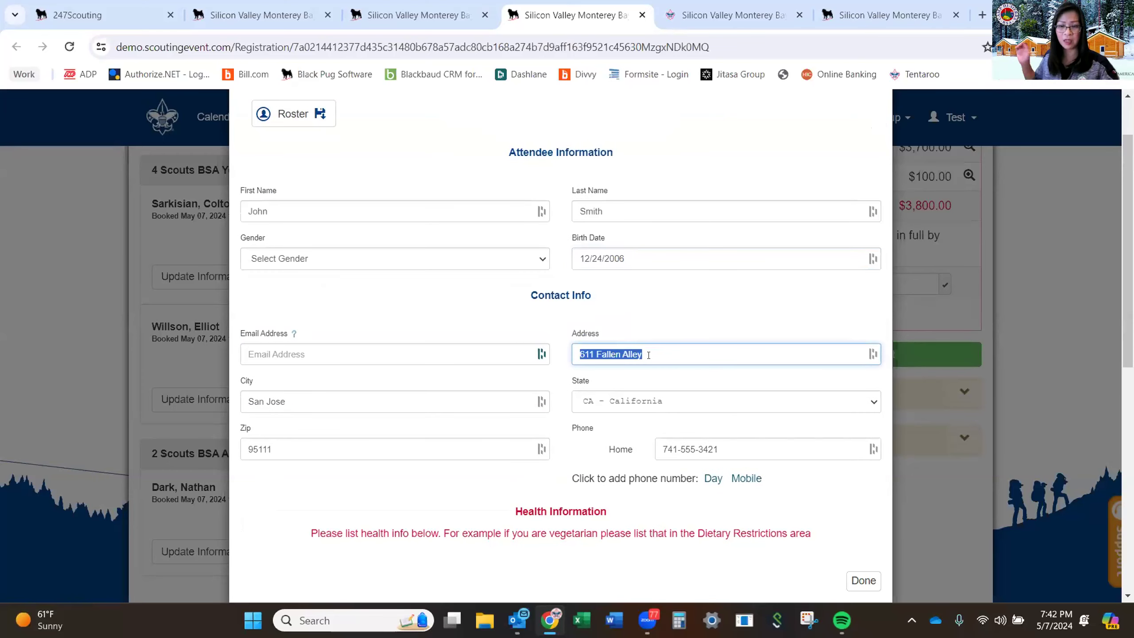
pyautogui.write('123 Main St')
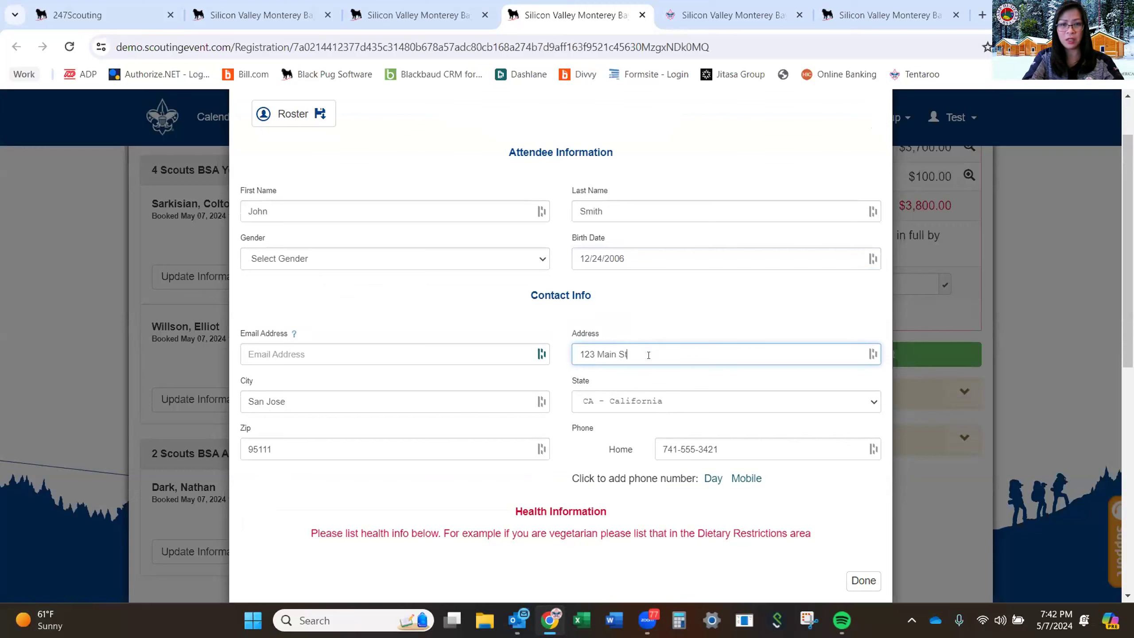
pyautogui.press('Tab')
pyautogui.press('Tab')
pyautogui.press('Tab')
pyautogui.press('Tab')
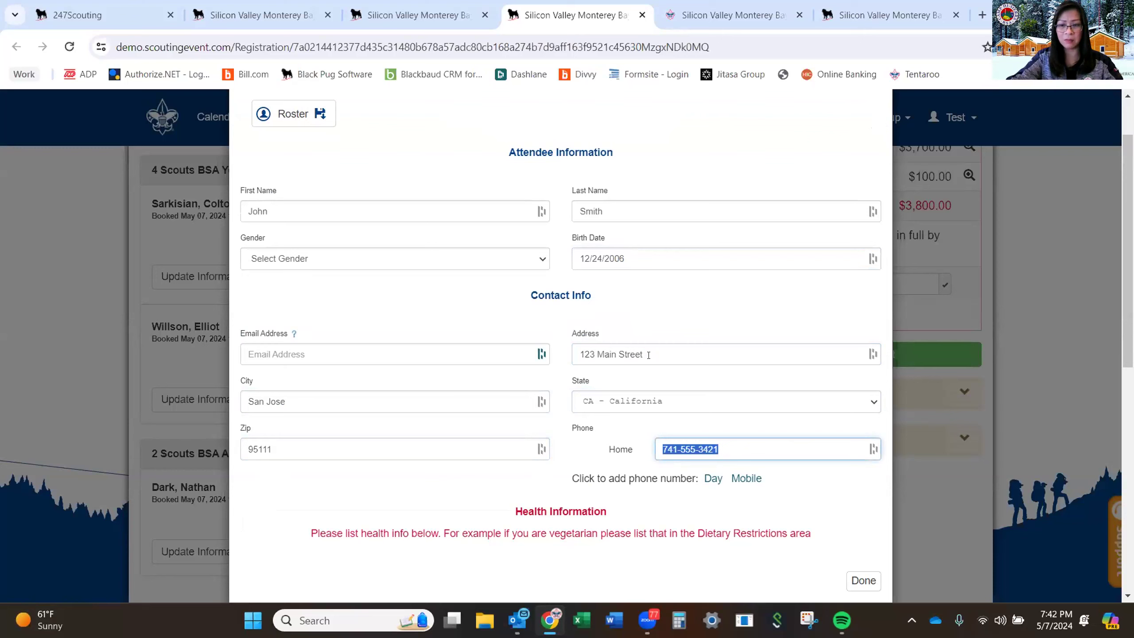
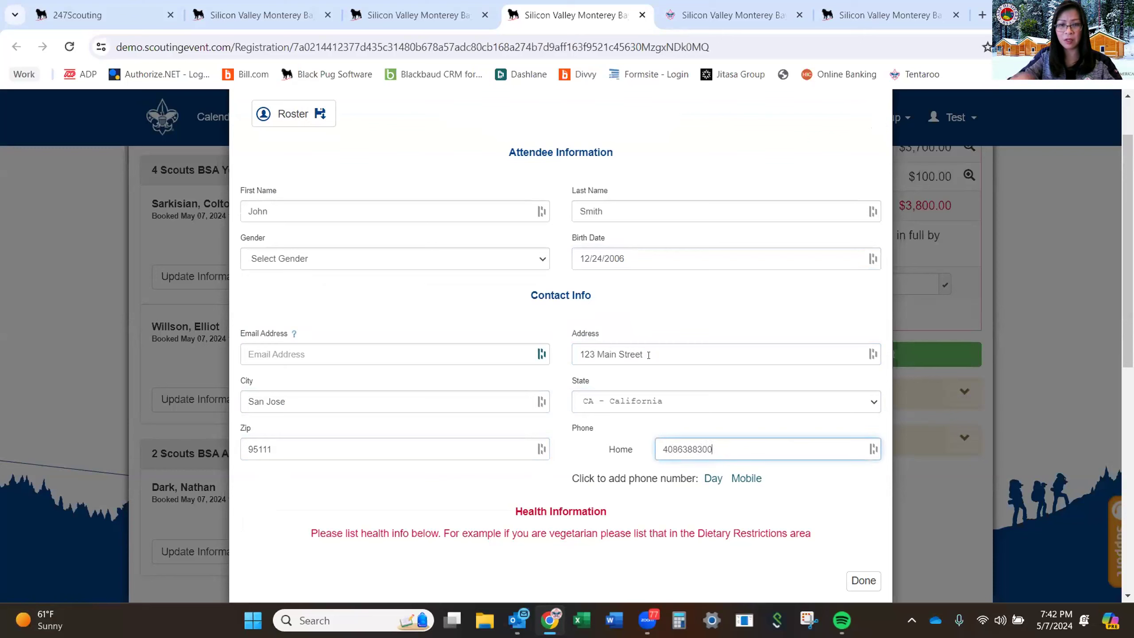
pyautogui.scroll(-3, 616, 404)
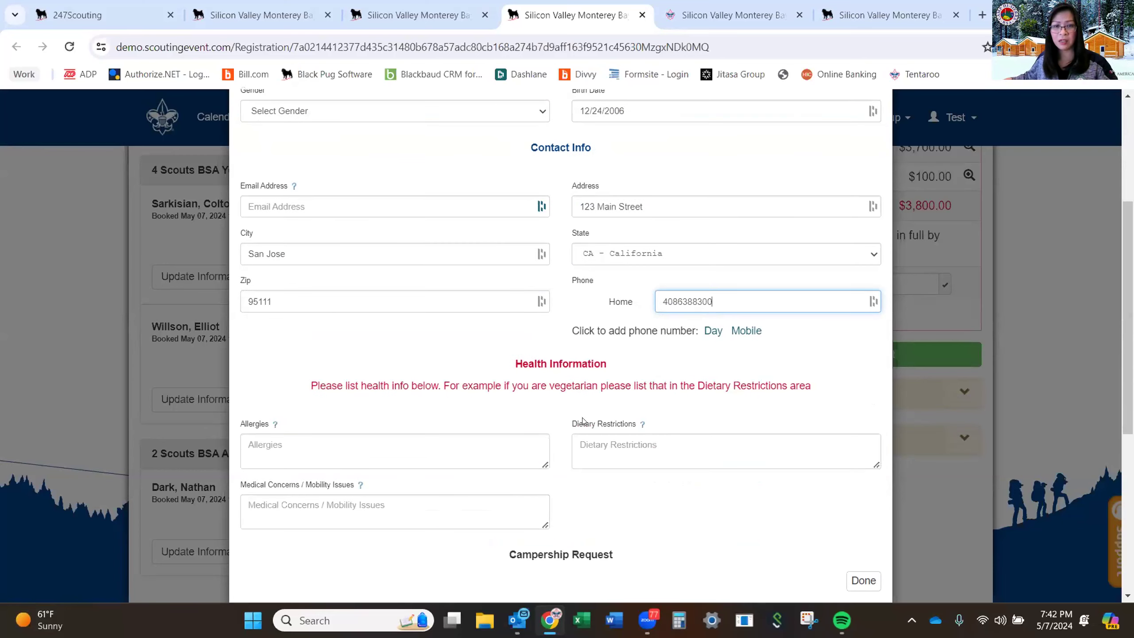
pyautogui.scroll(-3, 542, 442)
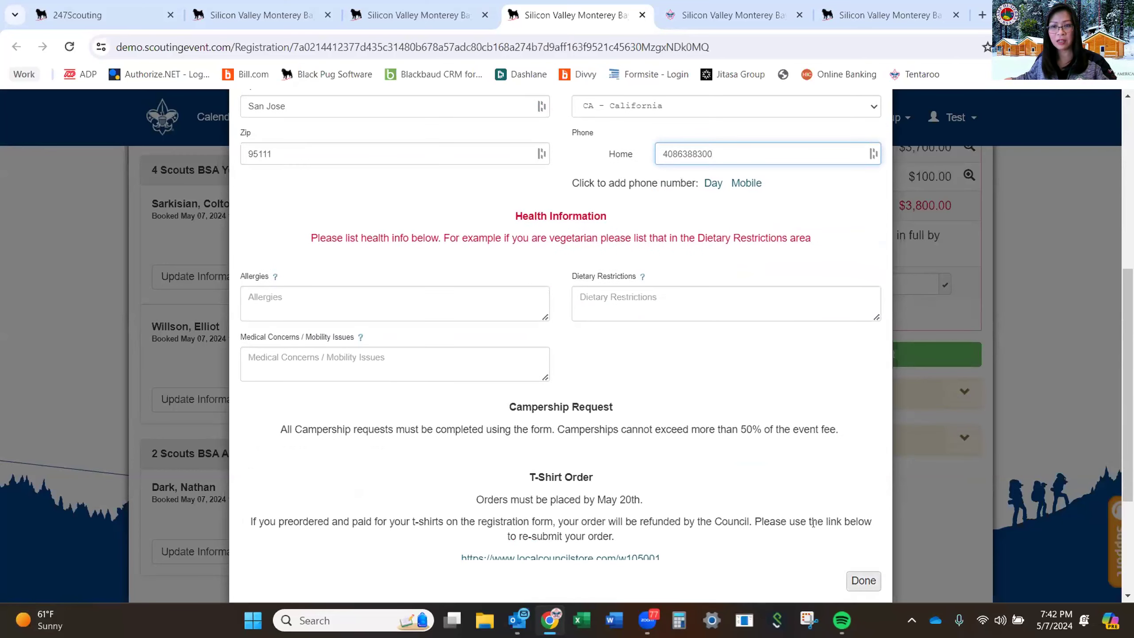
pyautogui.click(863, 580)
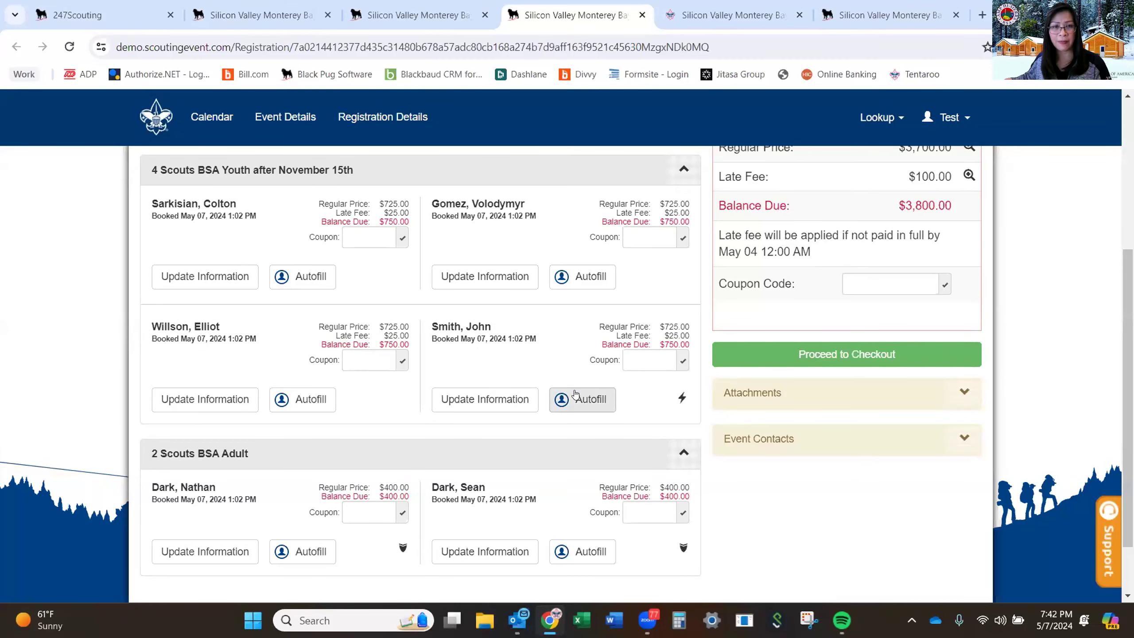
# Proceed to checkout to view the Payment summary showing $3,800.00 due.
pyautogui.scroll(1, 574, 404)
pyautogui.scroll(-2, 573, 413)
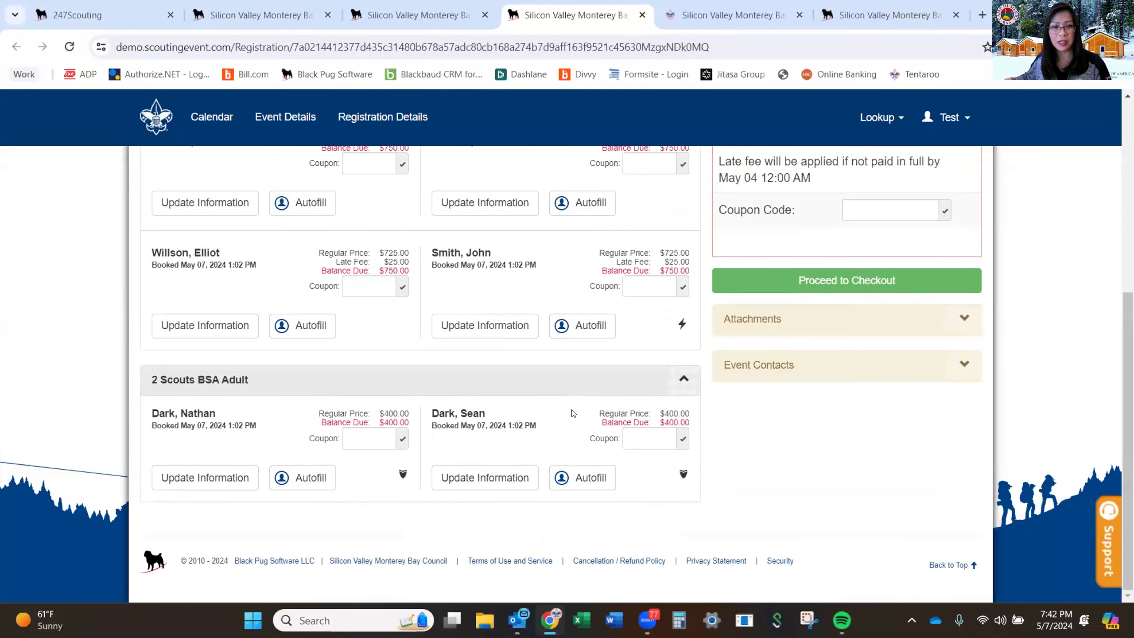
pyautogui.scroll(5, 573, 413)
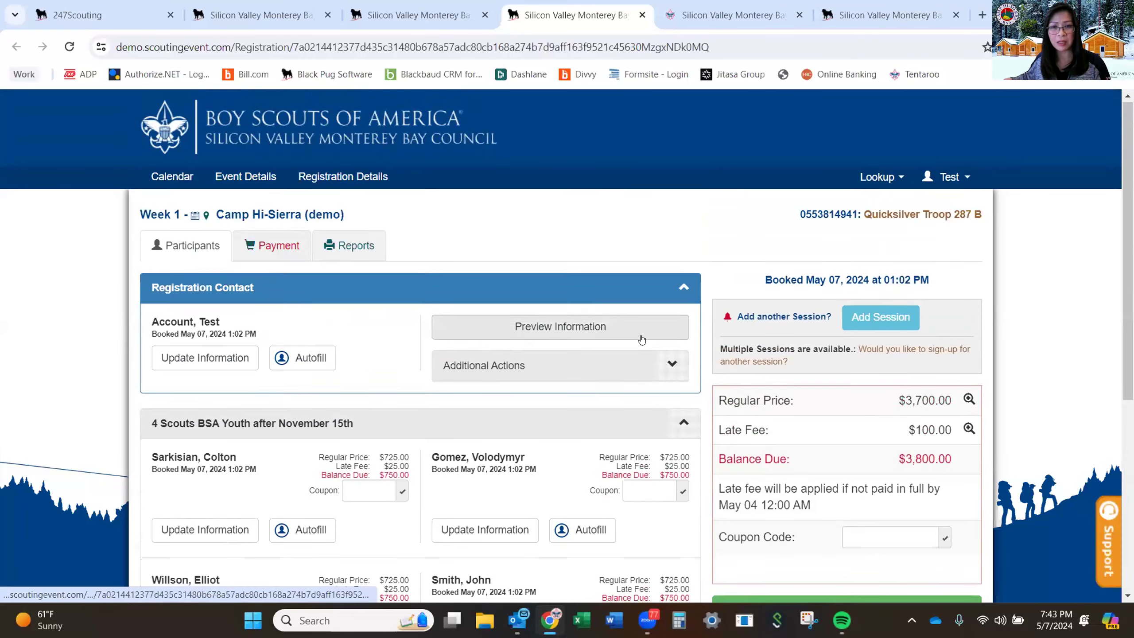
pyautogui.scroll(-2, 634, 336)
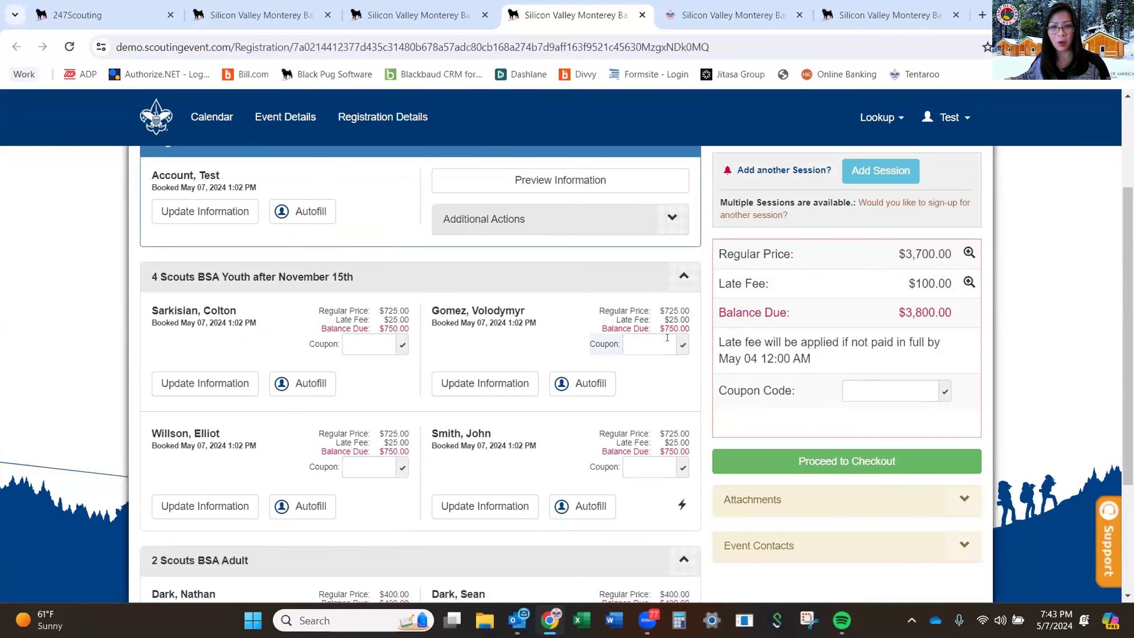
pyautogui.click(868, 462)
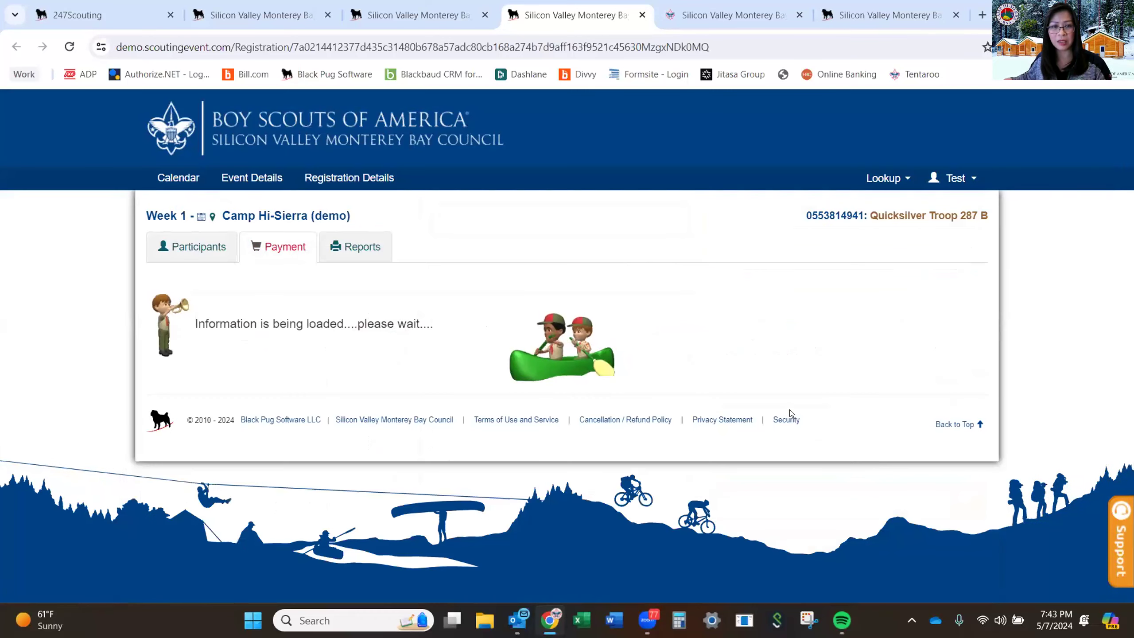
pyautogui.scroll(-3, 582, 422)
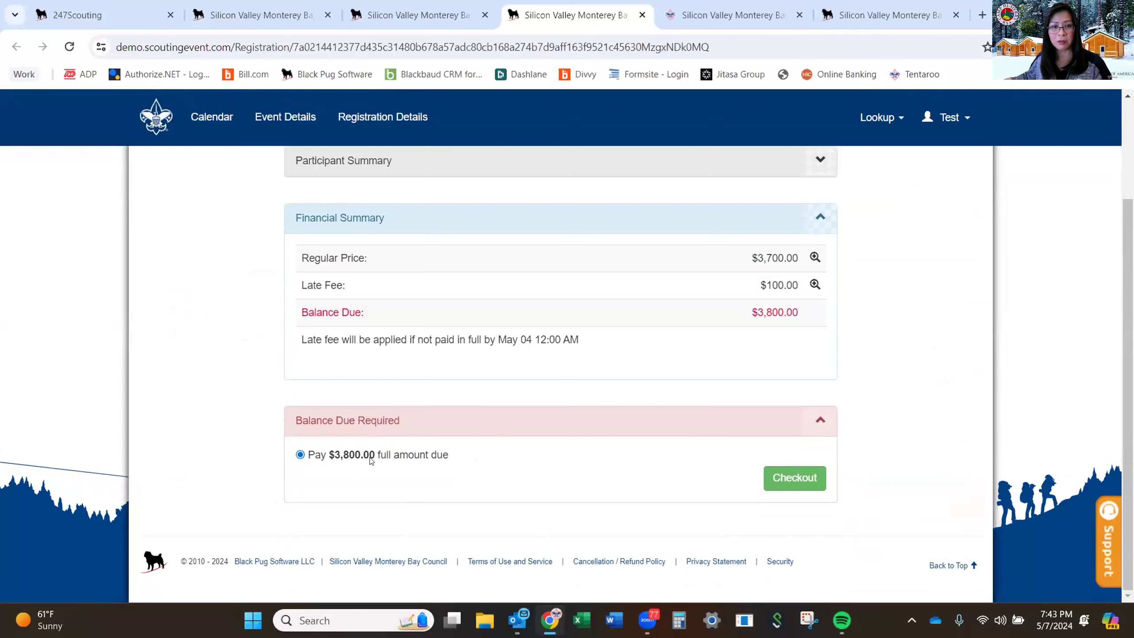
# Accept the council policies and book the registration paying $3,800.00 by mailed check.
pyautogui.click(781, 480)
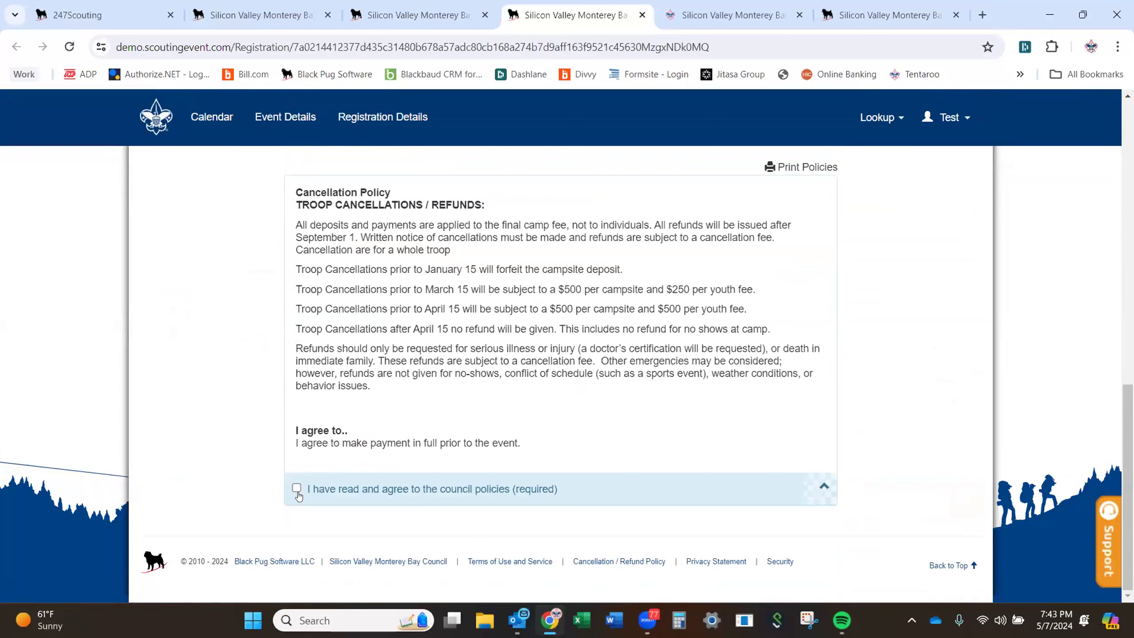
pyautogui.click(295, 489)
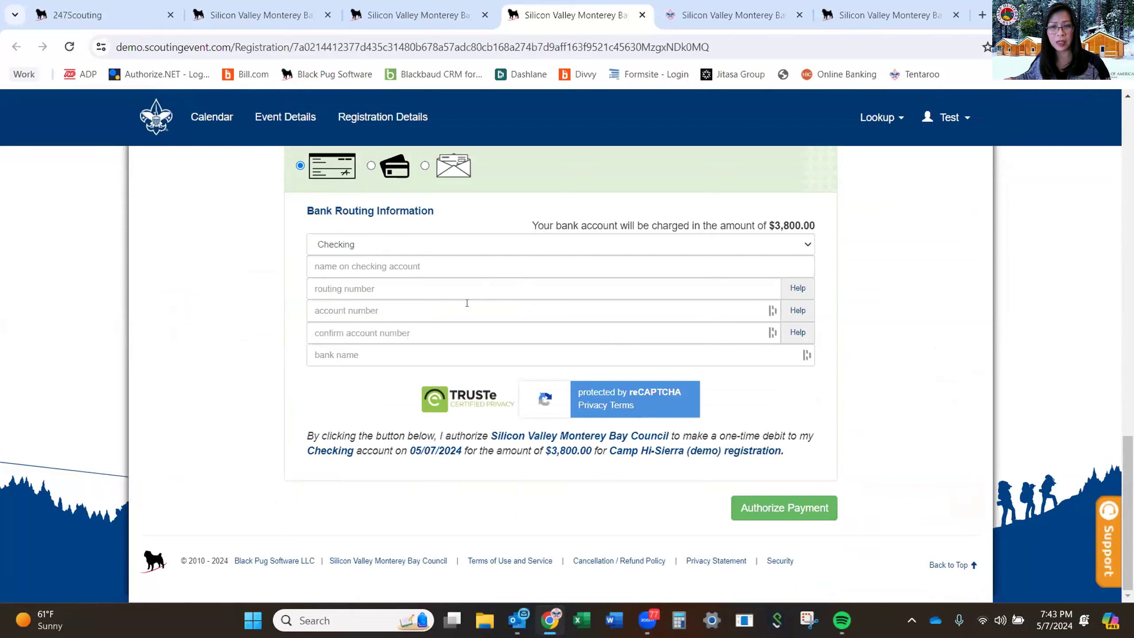
pyautogui.click(371, 165)
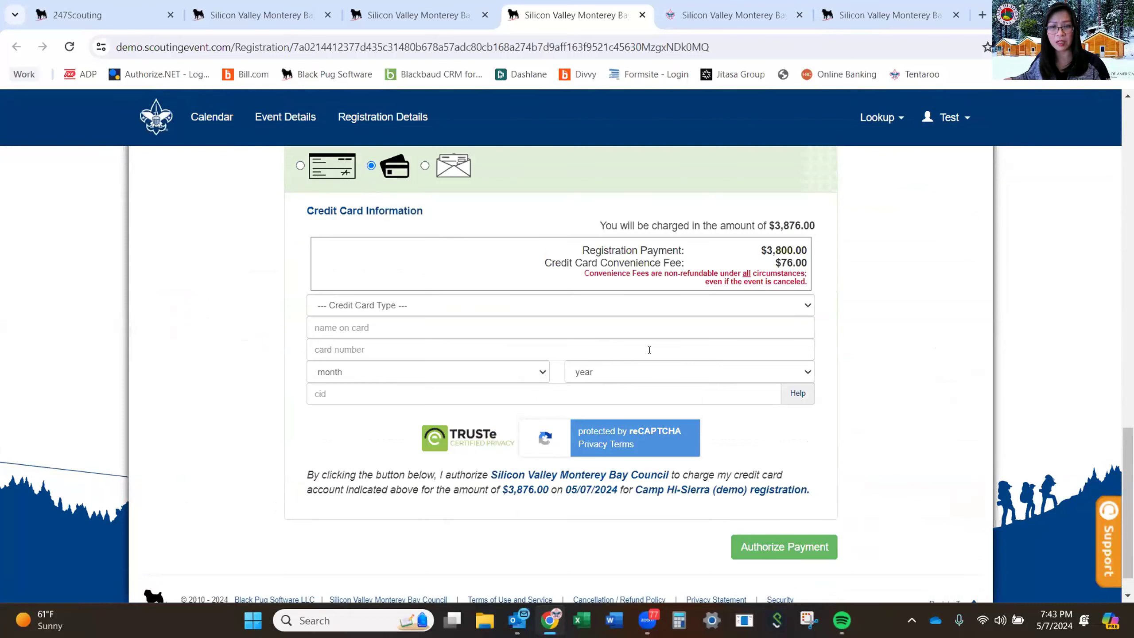
pyautogui.click(424, 166)
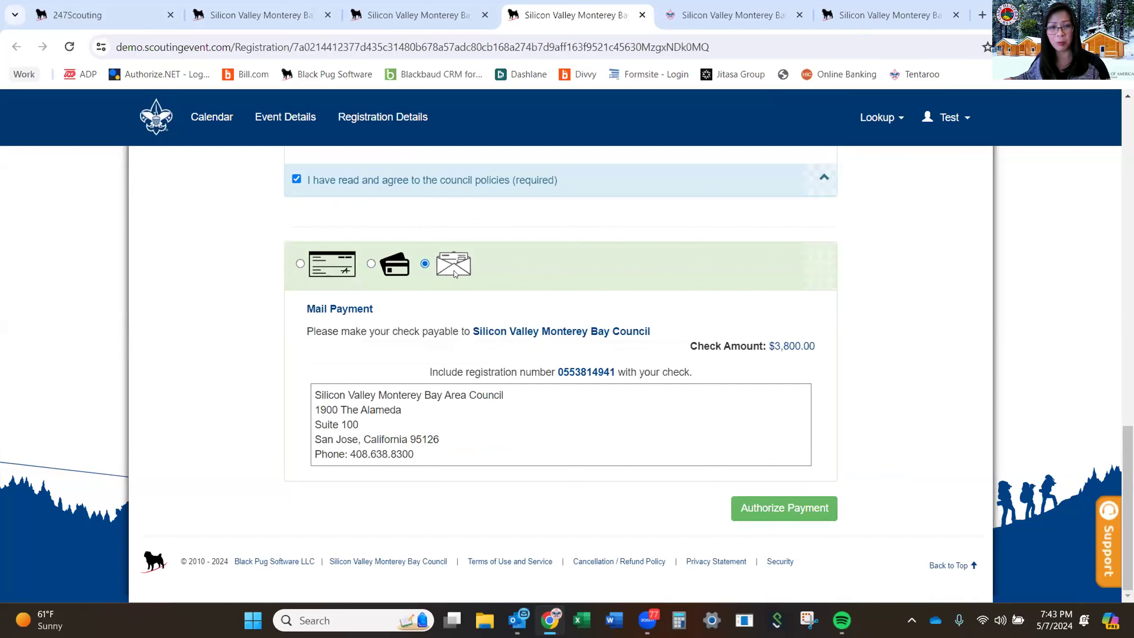
pyautogui.click(771, 506)
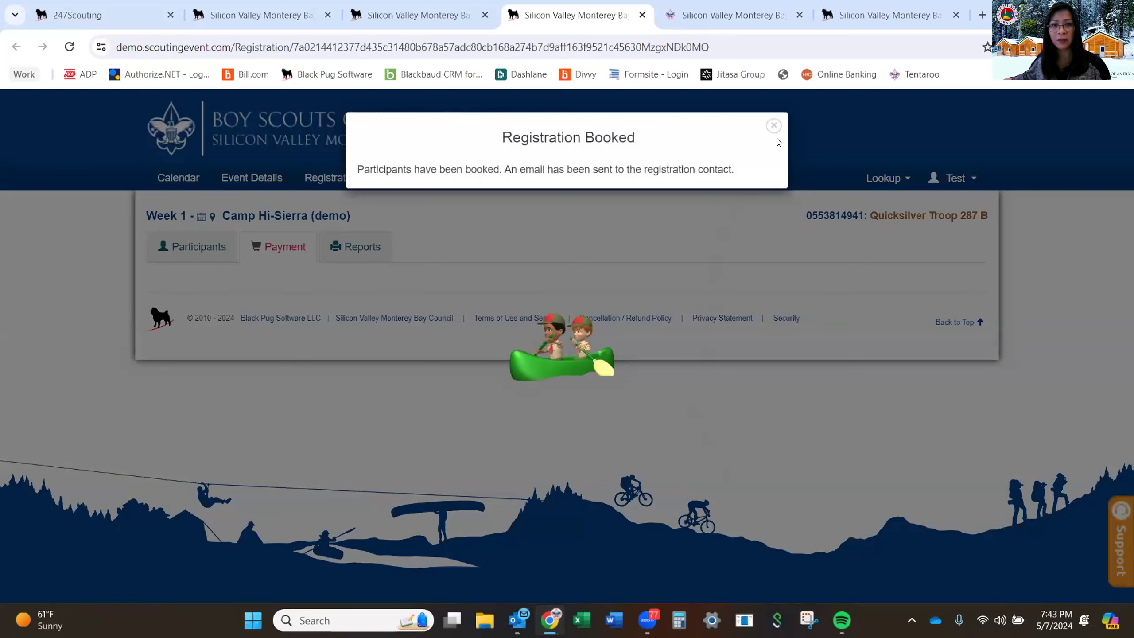
pyautogui.click(771, 126)
pyautogui.scroll(-5, 684, 320)
pyautogui.scroll(-2, 685, 320)
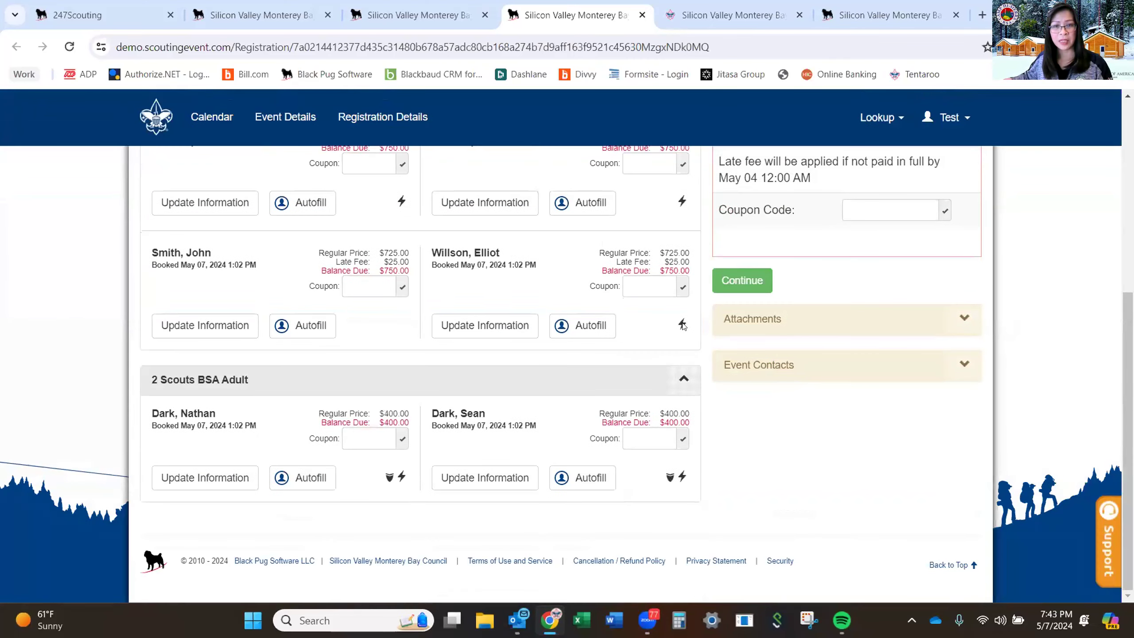
pyautogui.scroll(6, 683, 328)
pyautogui.scroll(1, 682, 327)
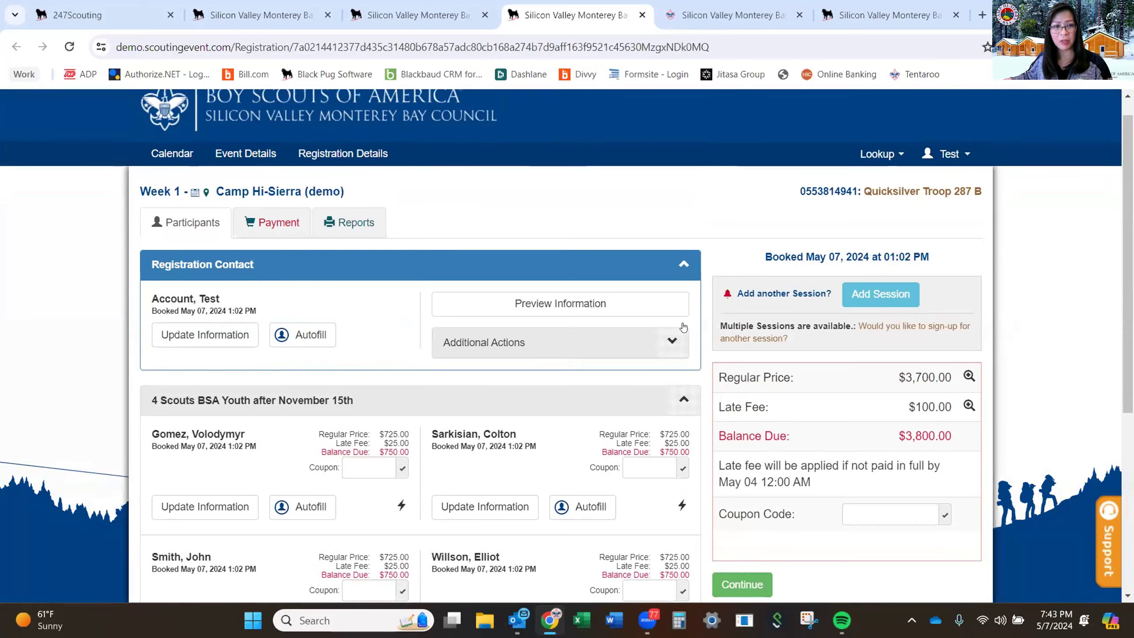
pyautogui.scroll(-3, 683, 328)
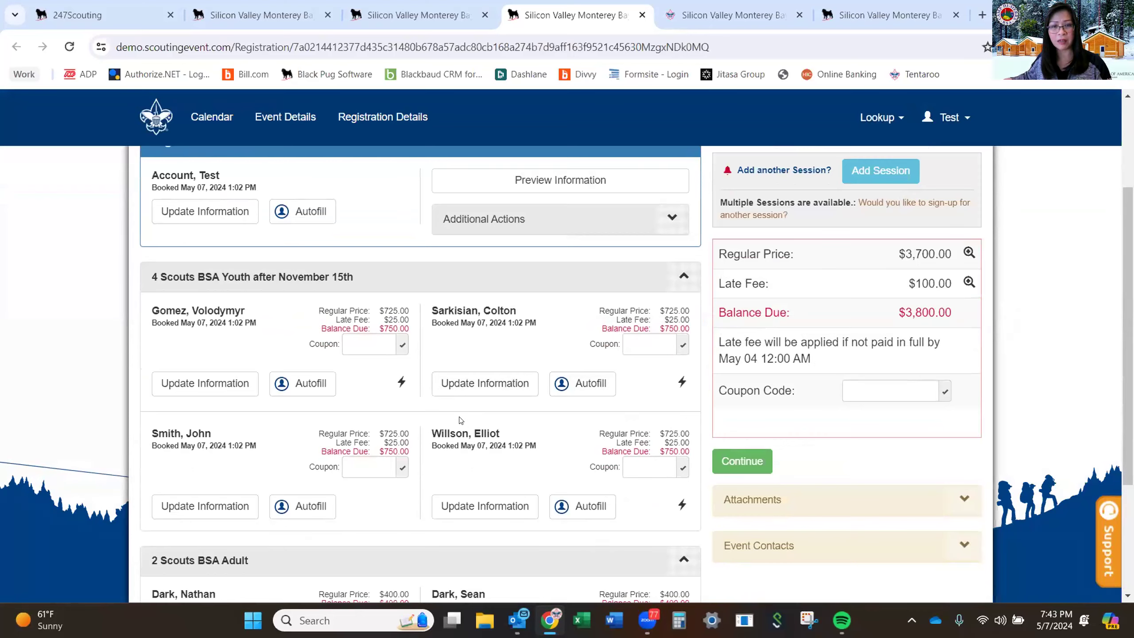
pyautogui.scroll(-3, 460, 420)
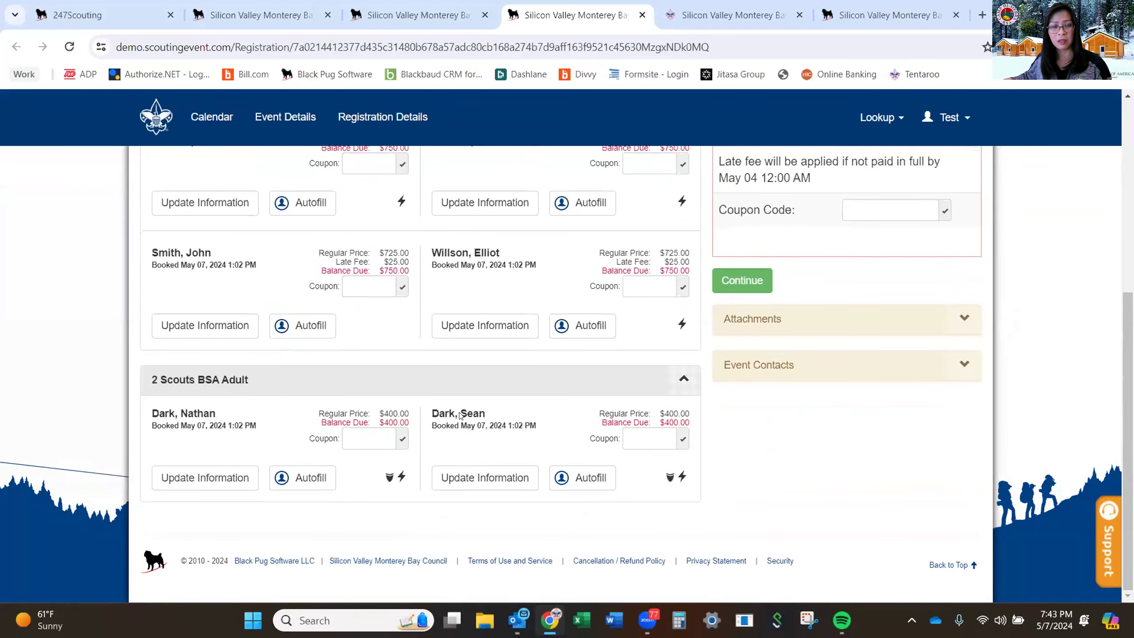
pyautogui.scroll(6, 460, 412)
pyautogui.scroll(1, 461, 413)
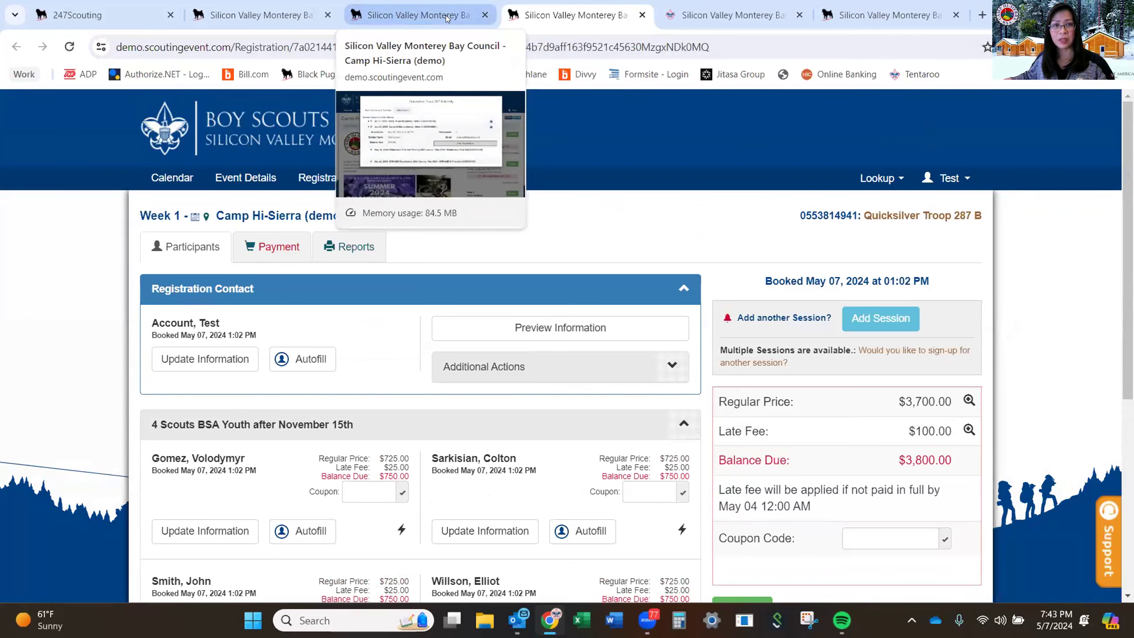
# Review the council's public event listing, then the admin events list.
pyautogui.click(284, 16)
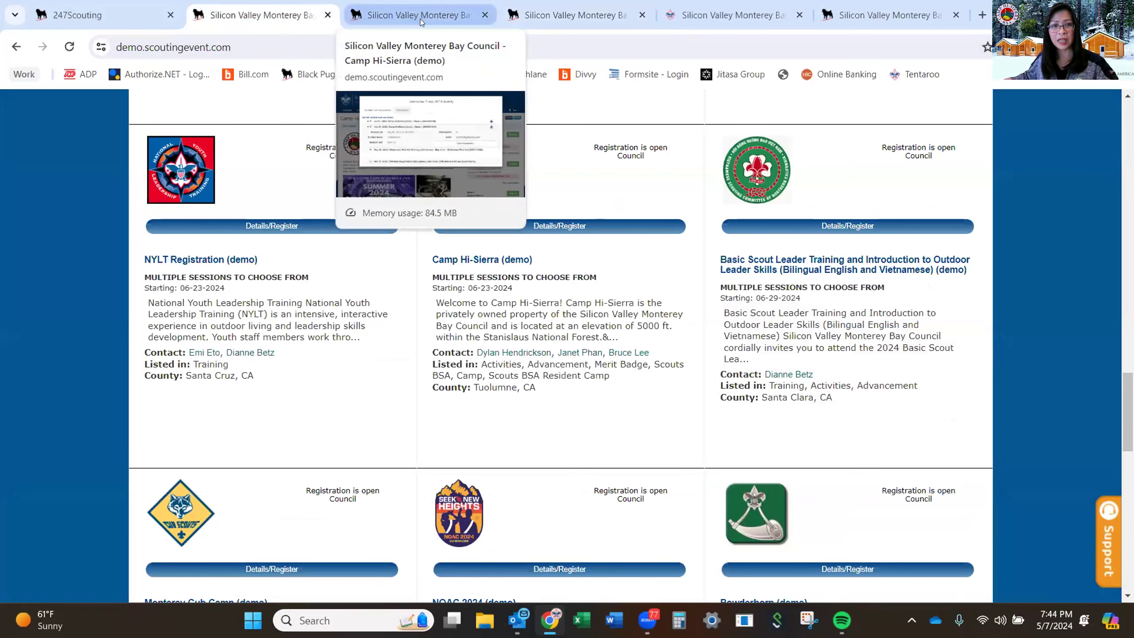
pyautogui.scroll(8, 393, 222)
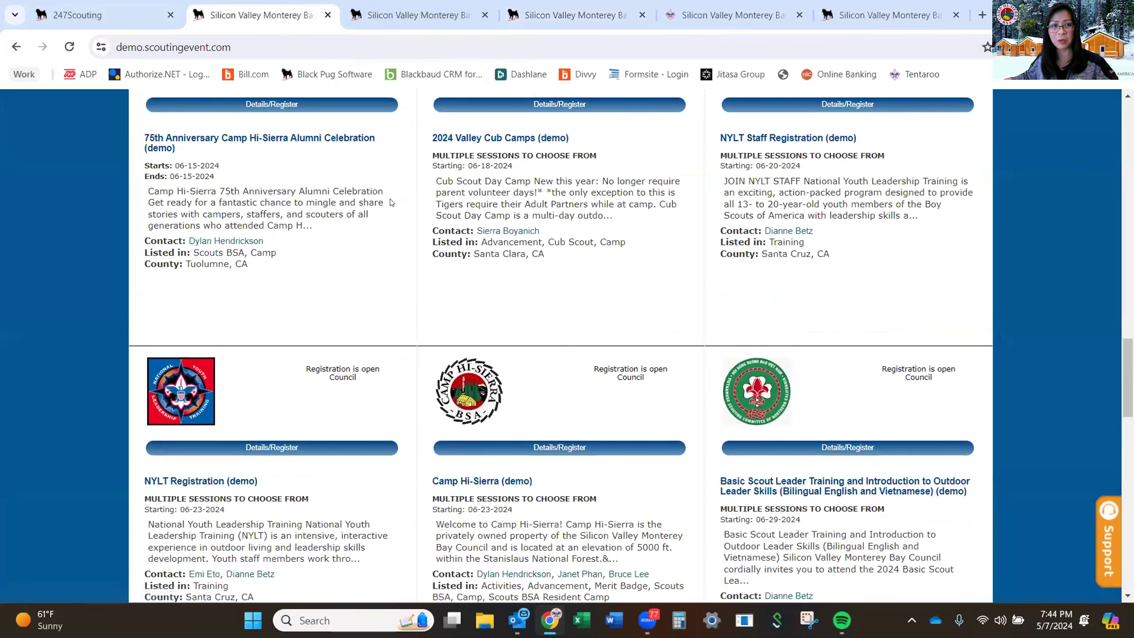
pyautogui.scroll(3, 330, 134)
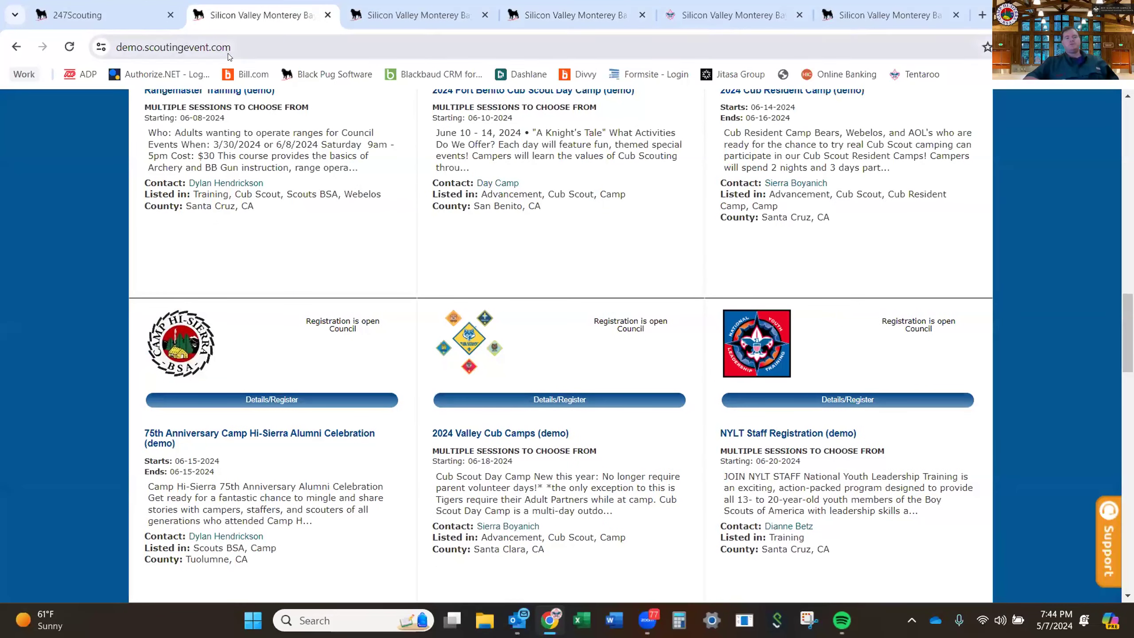
pyautogui.click(135, 17)
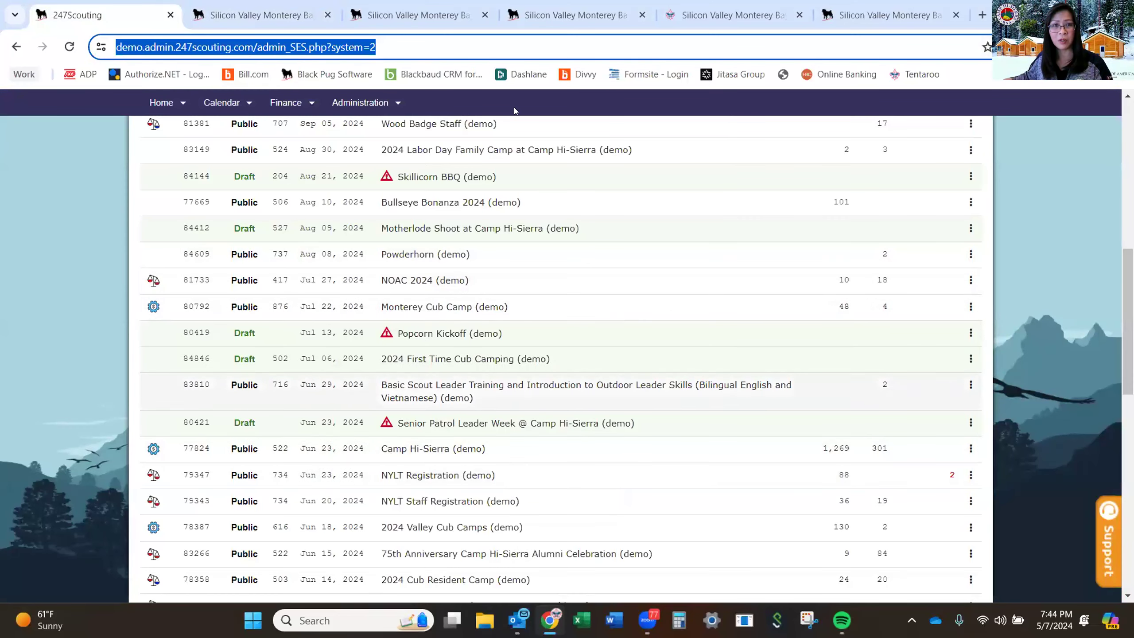
# Check the login page and council homepage, then review the first youth participant's information form.
pyautogui.click(881, 18)
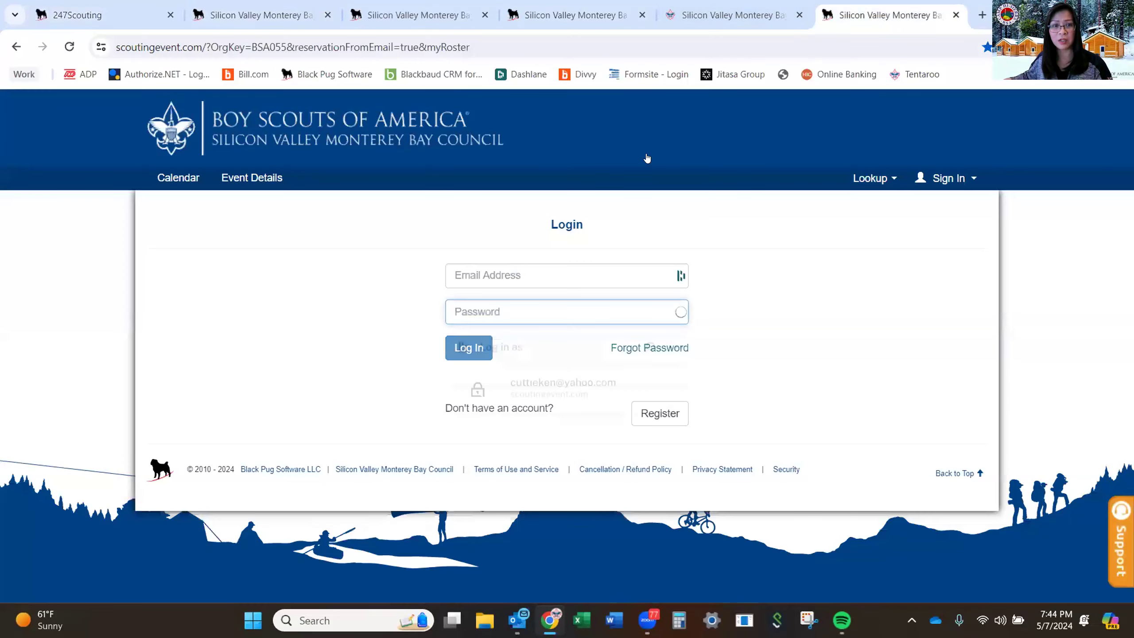
pyautogui.click(718, 16)
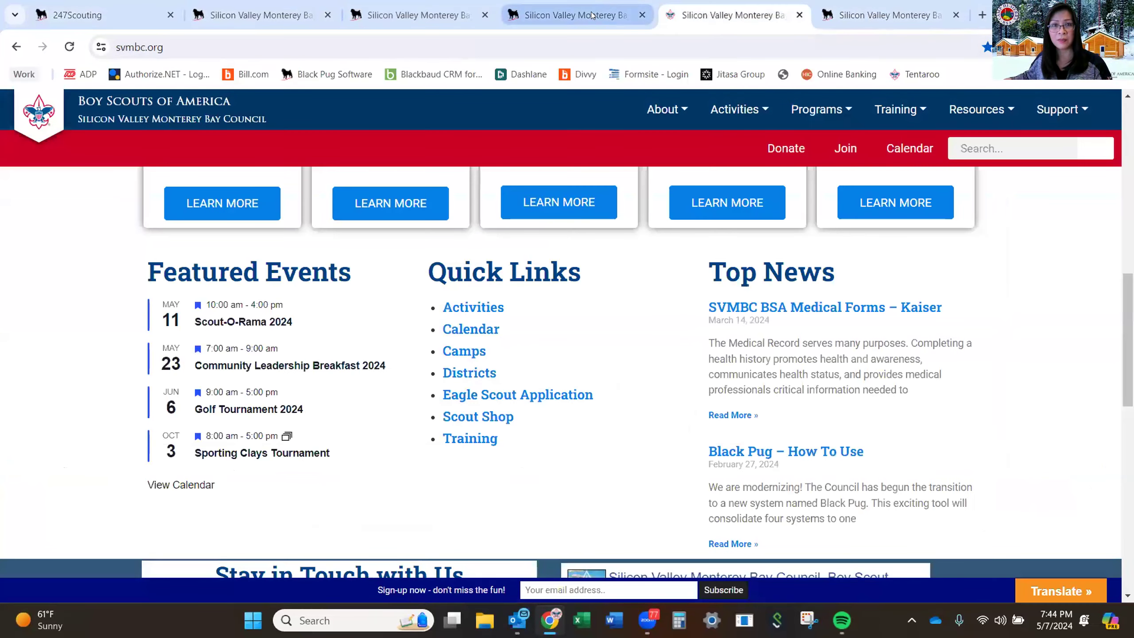
pyautogui.click(577, 17)
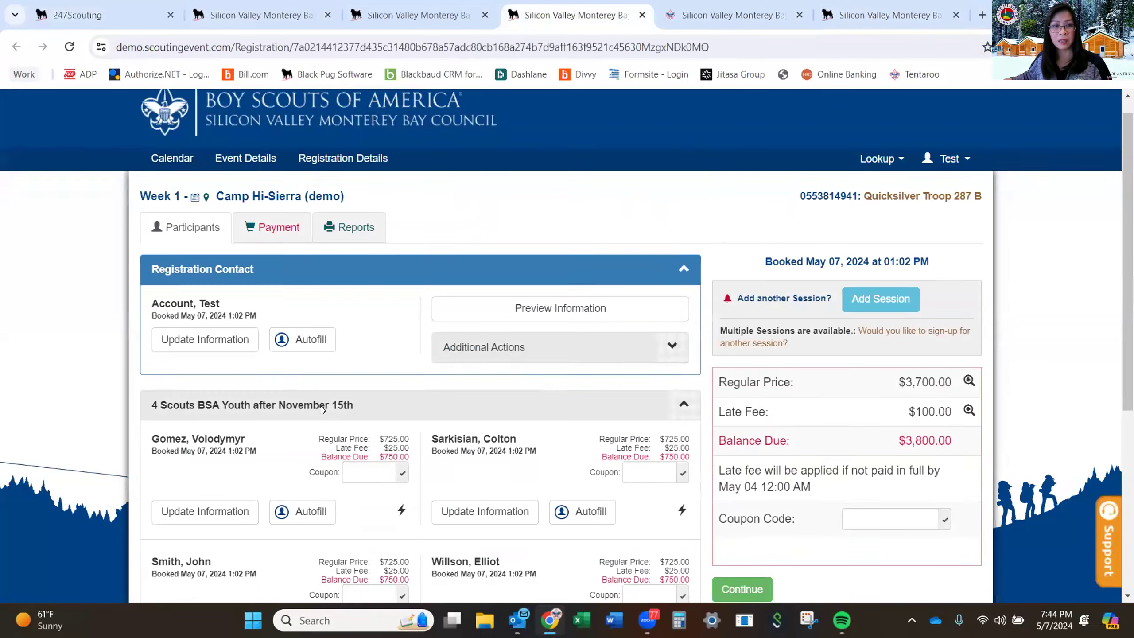
pyautogui.scroll(-2, 232, 447)
pyautogui.click(247, 452)
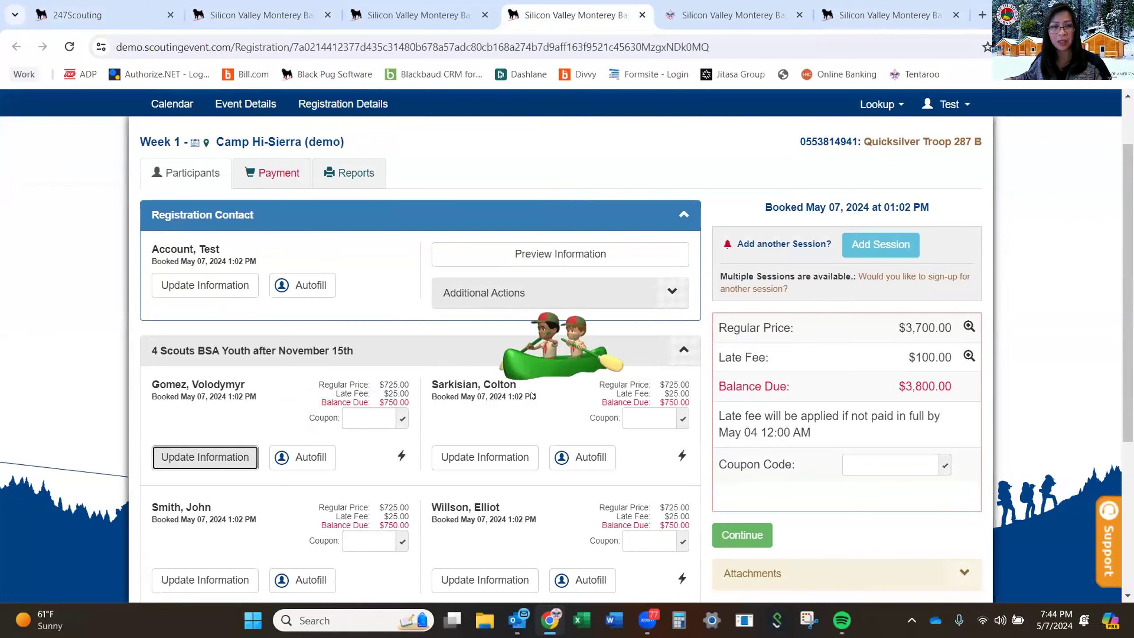
pyautogui.scroll(-5, 531, 377)
pyautogui.scroll(-1, 531, 377)
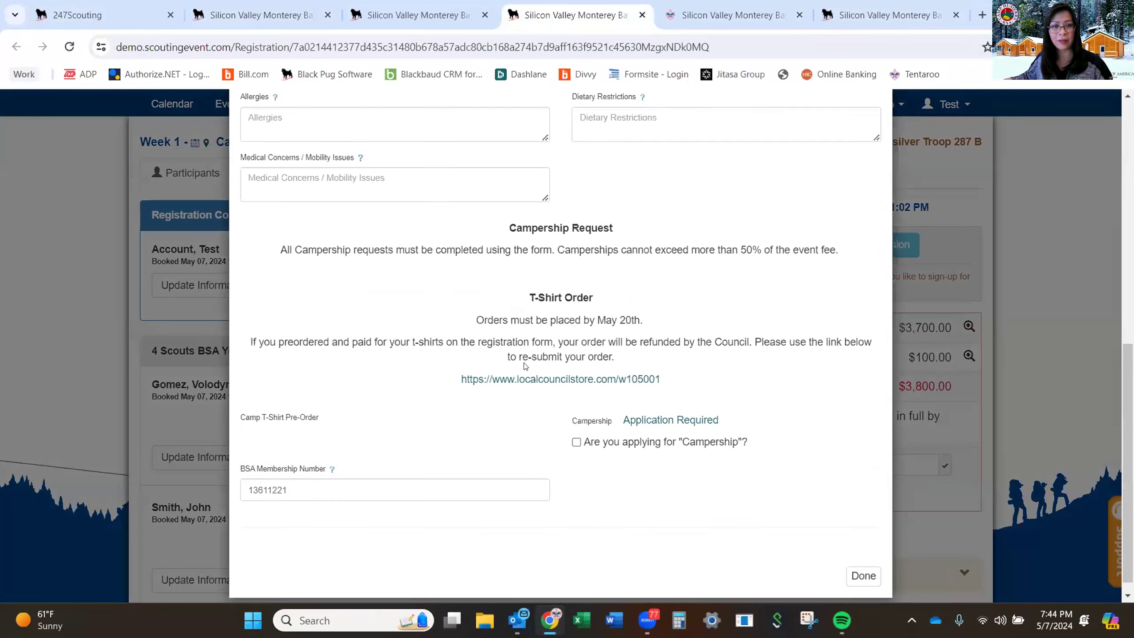
pyautogui.click(124, 16)
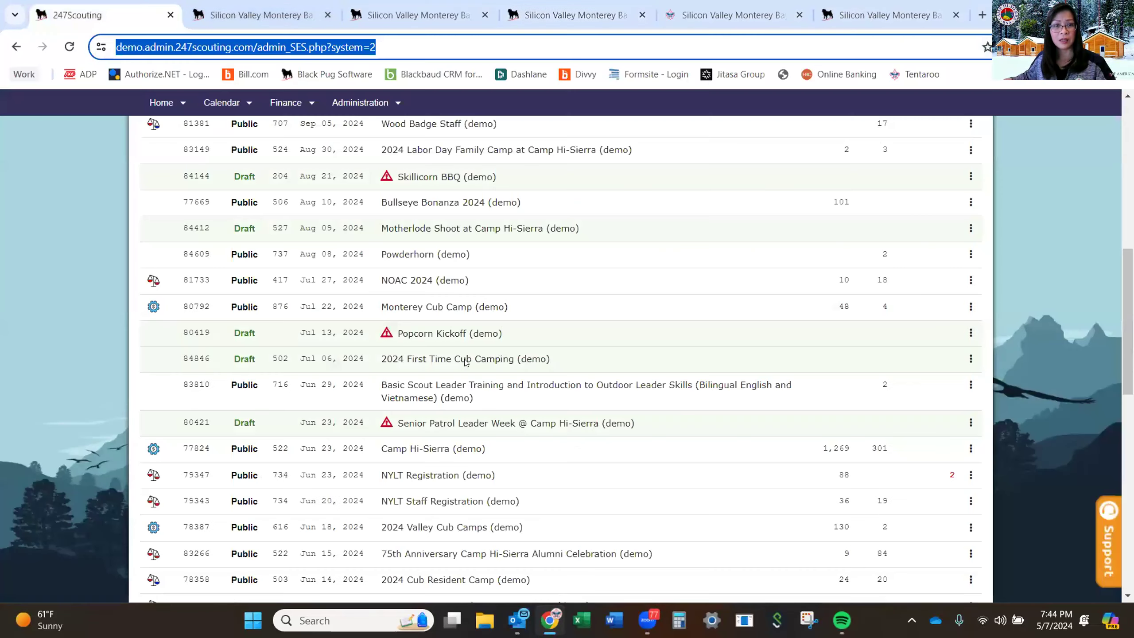
# Open Camp Hi-Sierra (demo) registrations and edit the Polaris Troop 485 B registration.
pyautogui.click(429, 449)
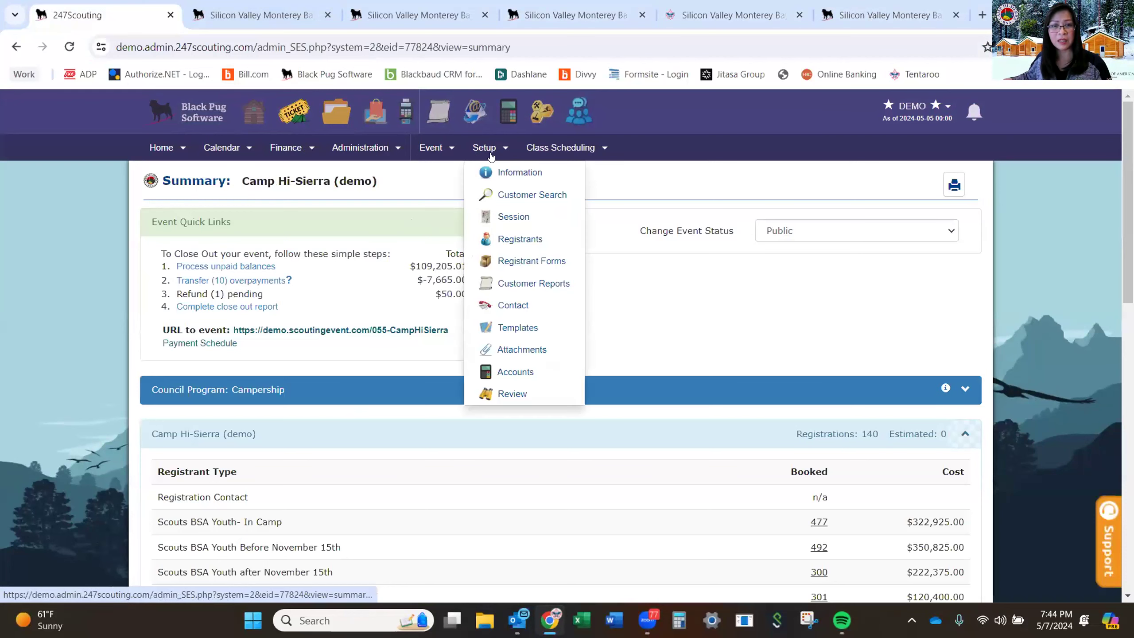
pyautogui.moveTo(432, 147)
pyautogui.click(455, 213)
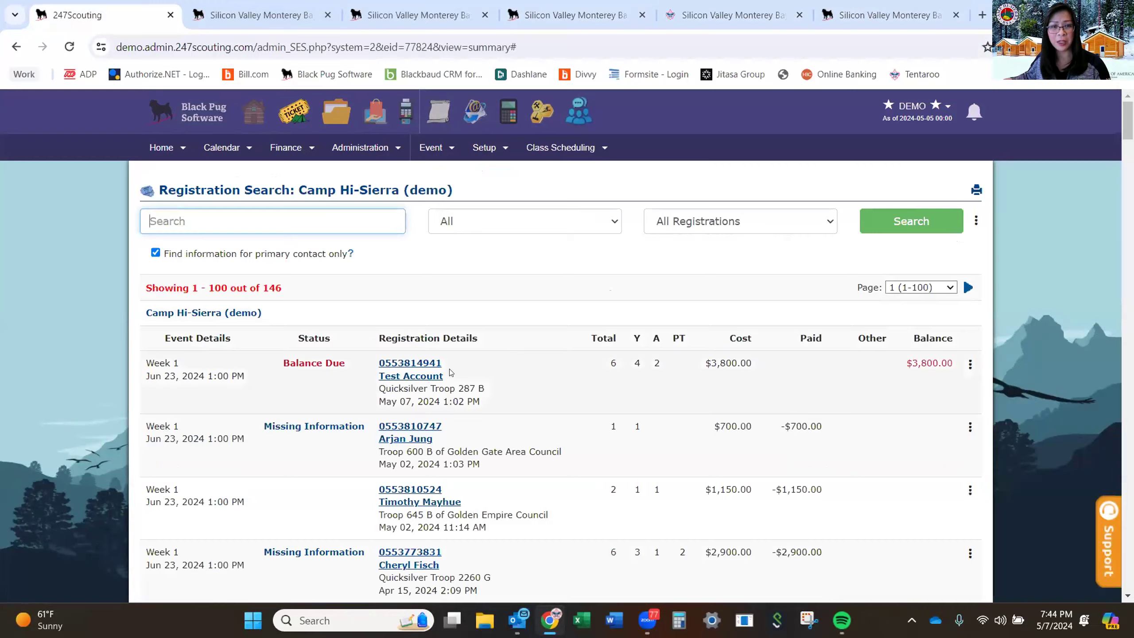
pyautogui.scroll(-3, 450, 366)
pyautogui.scroll(-4, 449, 366)
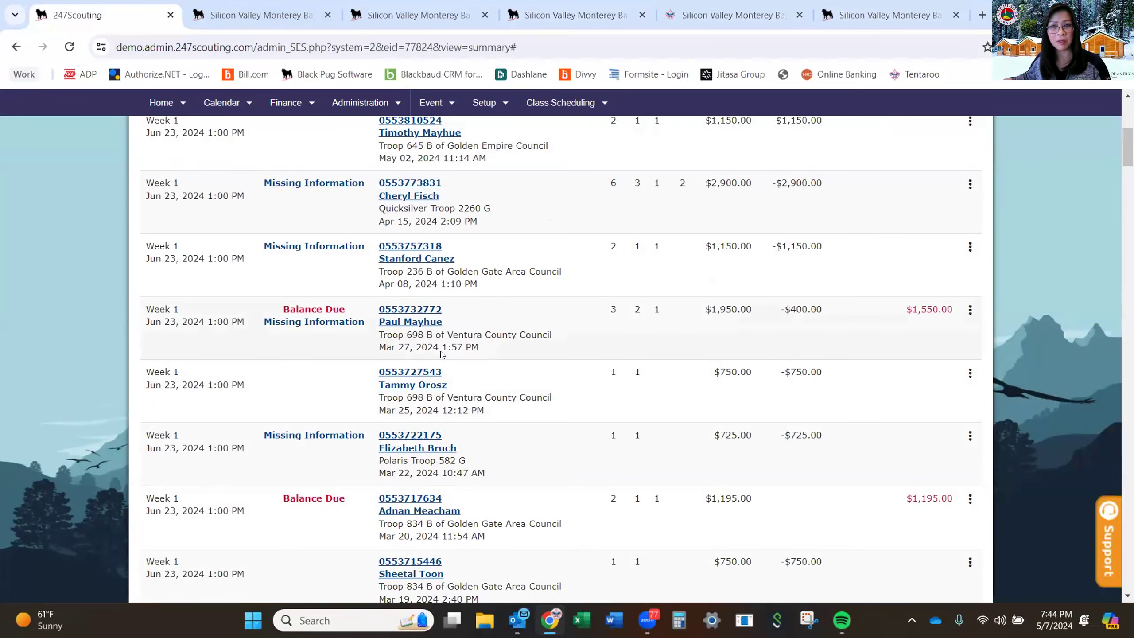
pyautogui.scroll(-1, 433, 392)
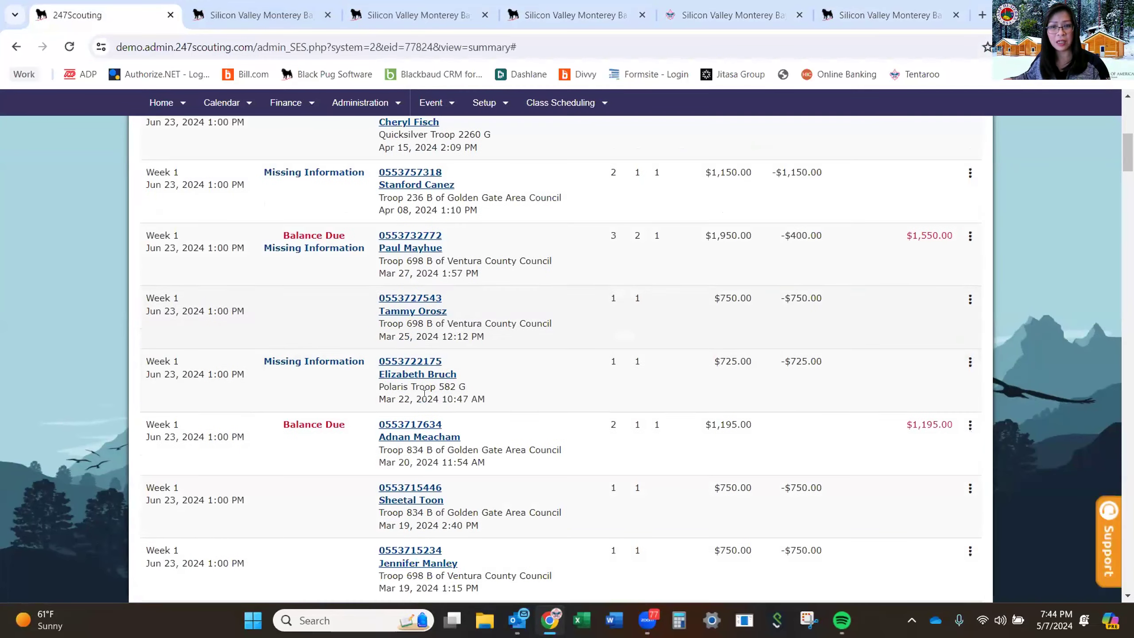
pyautogui.scroll(-4, 424, 393)
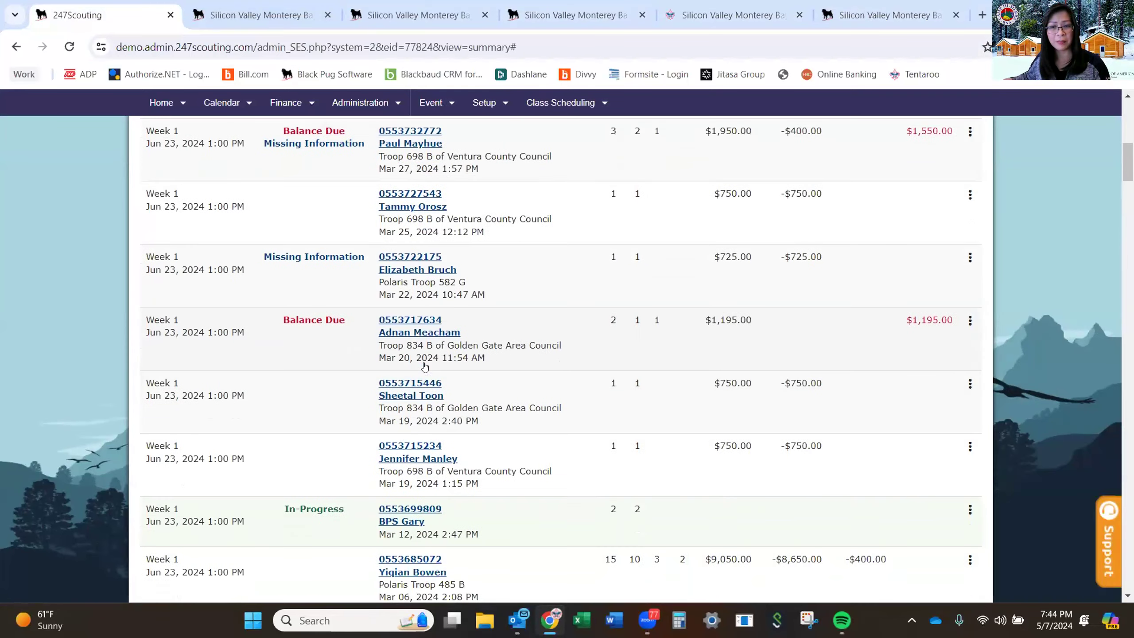
pyautogui.scroll(-3, 421, 357)
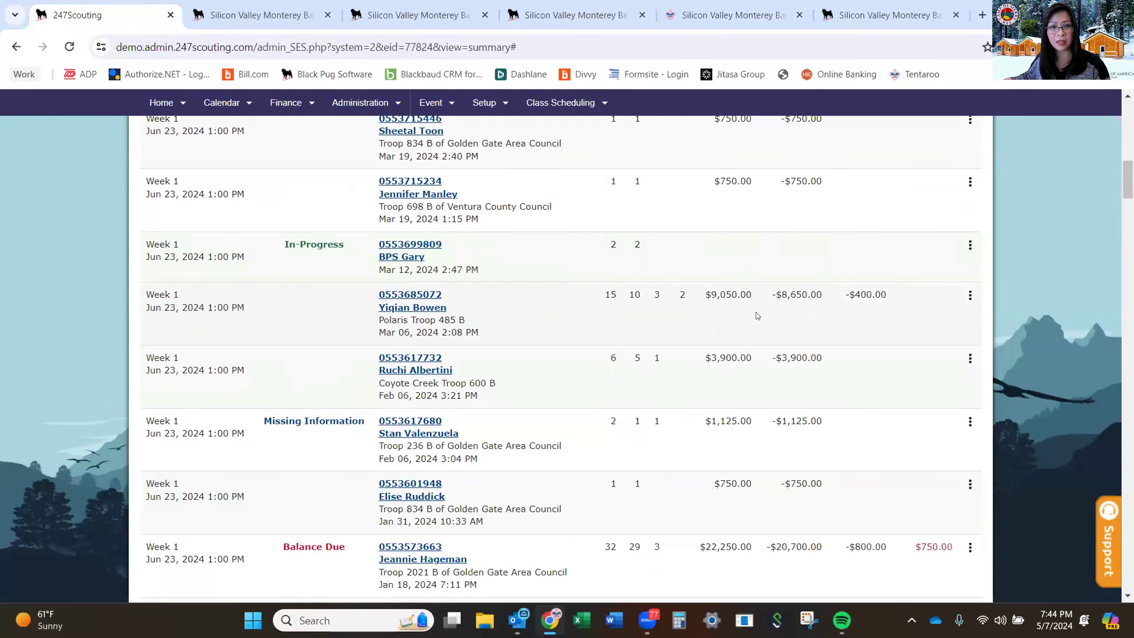
pyautogui.click(969, 296)
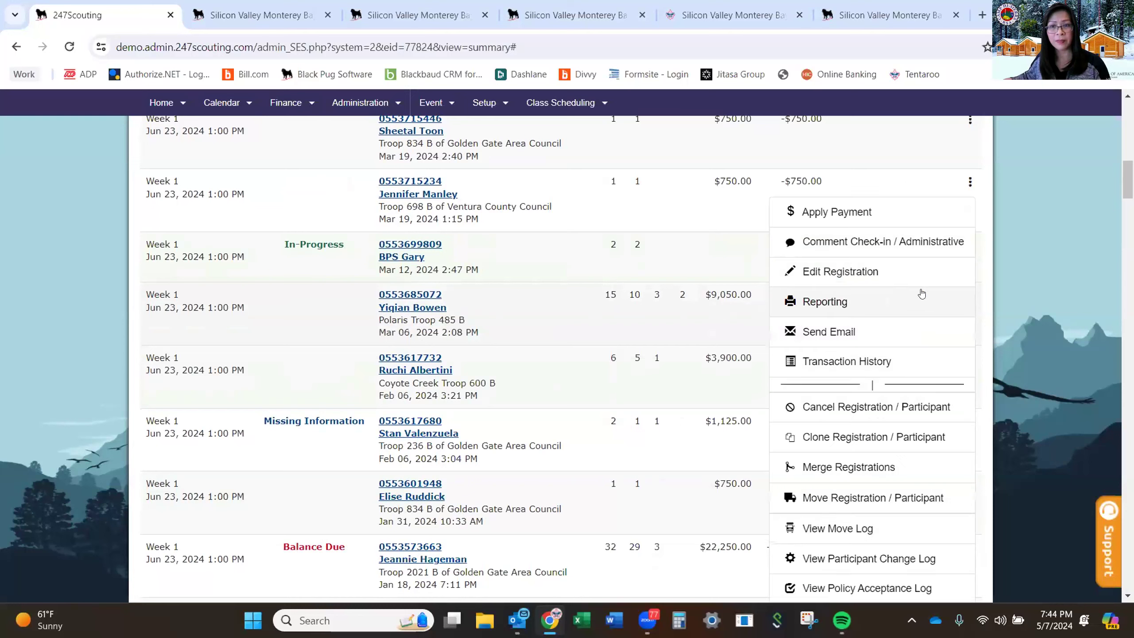
pyautogui.click(839, 271)
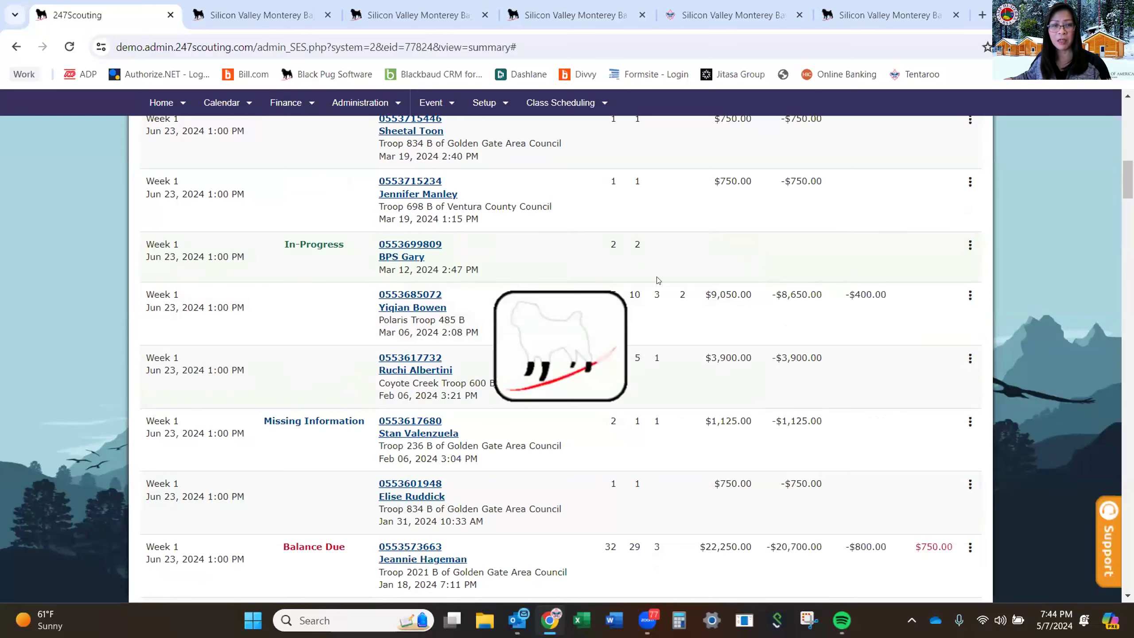
# Open the first youth scout's Update Information and show the 09:00 AM Block 1 class picker.
pyautogui.scroll(-2, 409, 246)
pyautogui.scroll(4, 410, 246)
pyautogui.scroll(6, 401, 245)
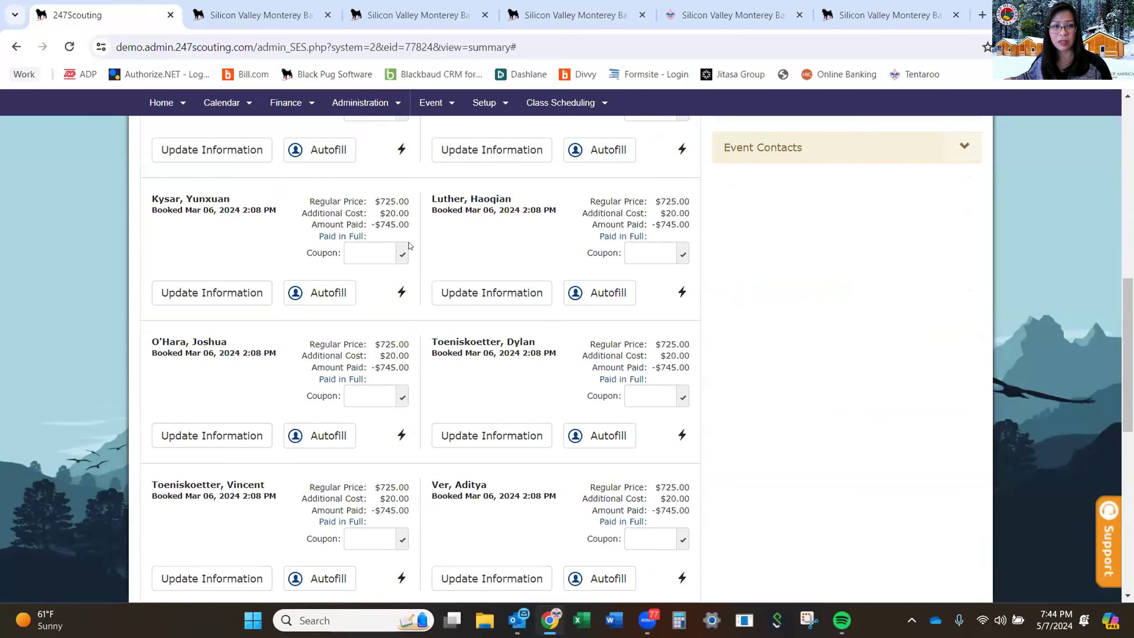
pyautogui.scroll(6, 381, 244)
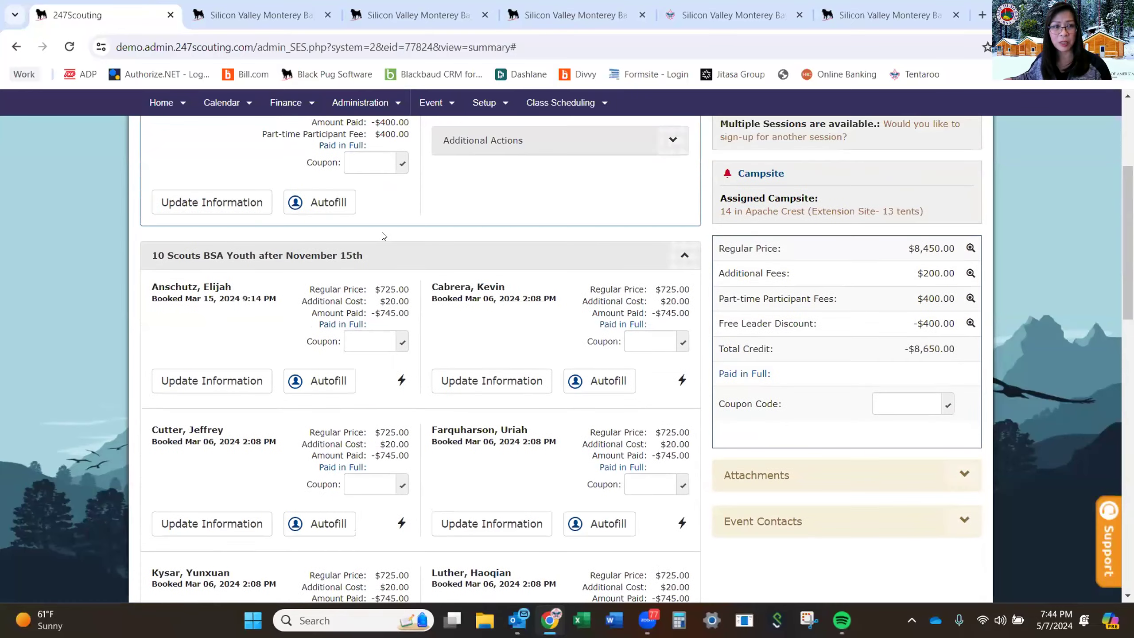
pyautogui.scroll(-5, 376, 235)
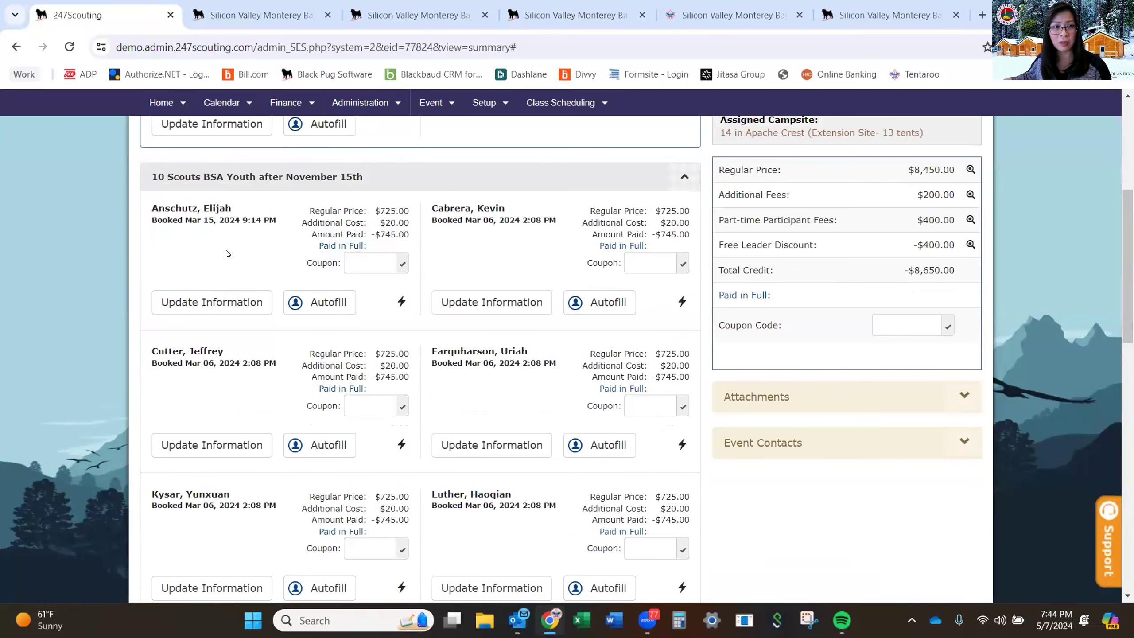
pyautogui.click(201, 304)
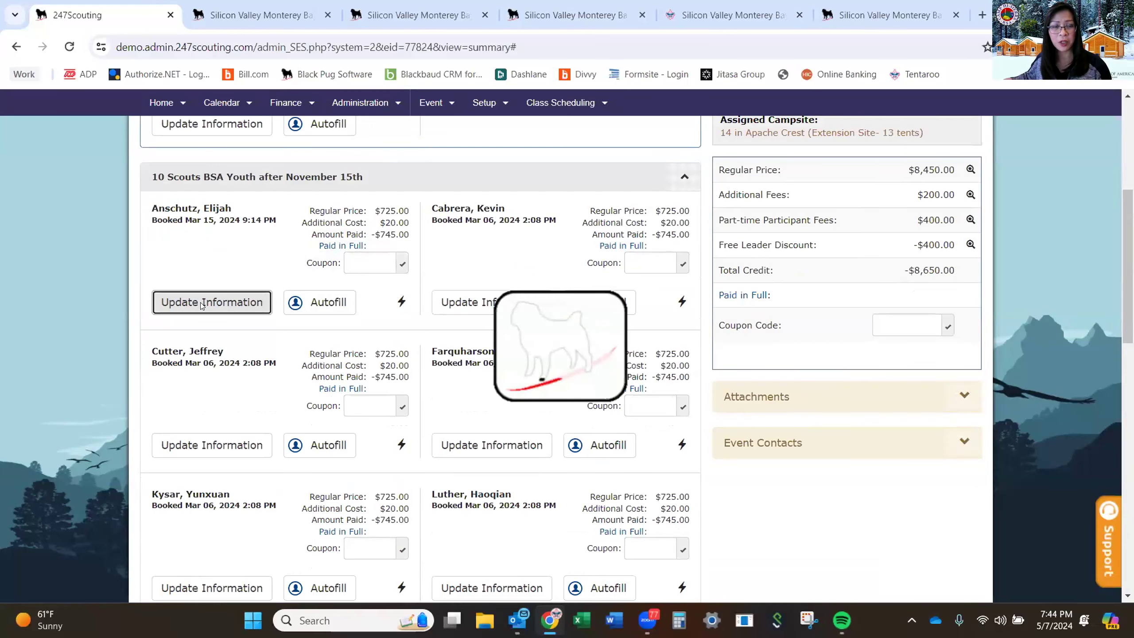
pyautogui.scroll(-3, 352, 324)
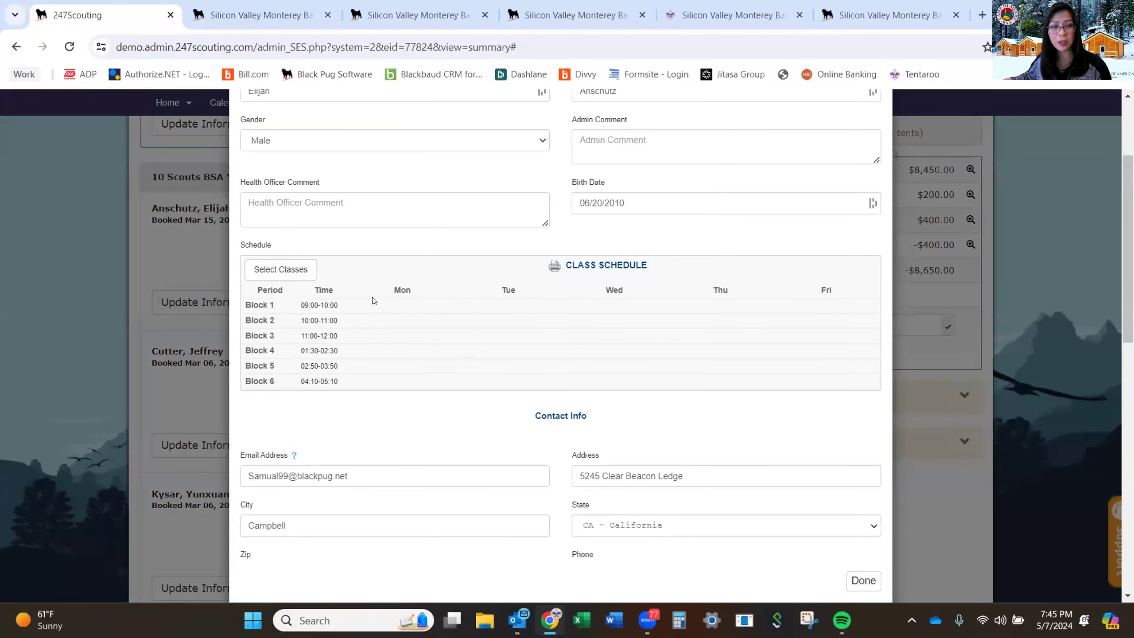
pyautogui.click(283, 271)
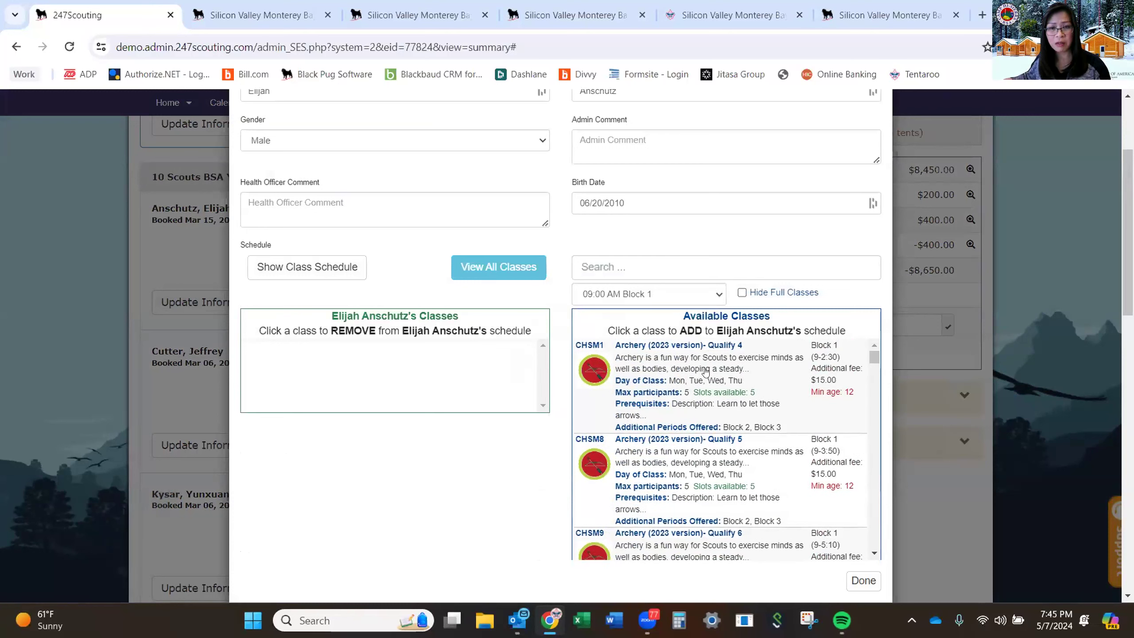
# Add Archery (2023 version) Qualify 4 and American Heritage to the scout's schedule.
pyautogui.click(705, 393)
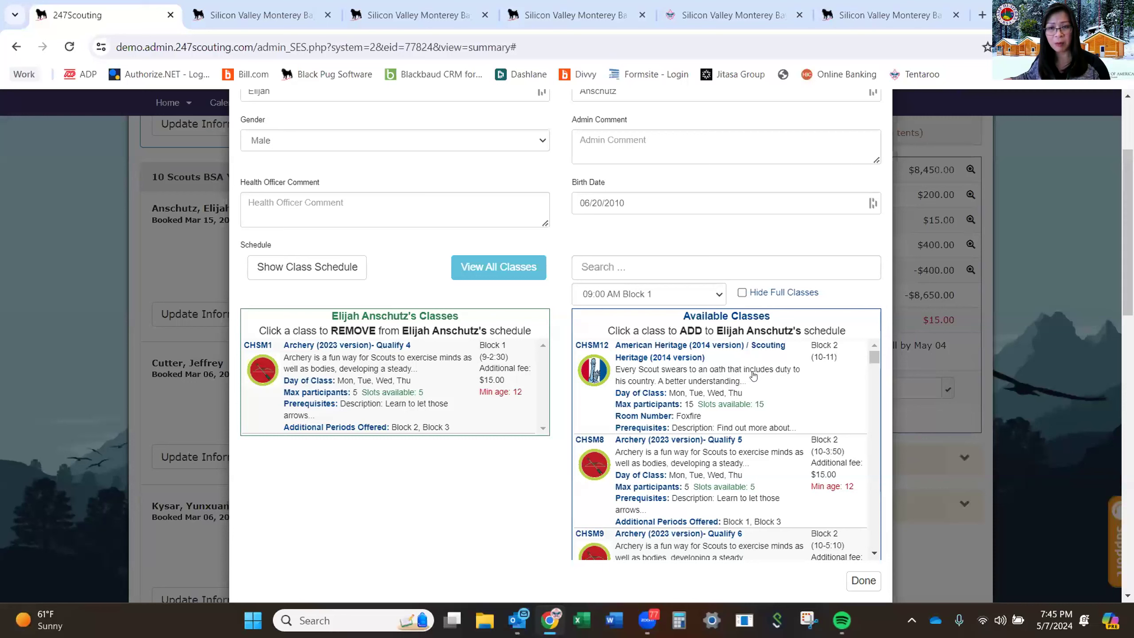
pyautogui.click(721, 392)
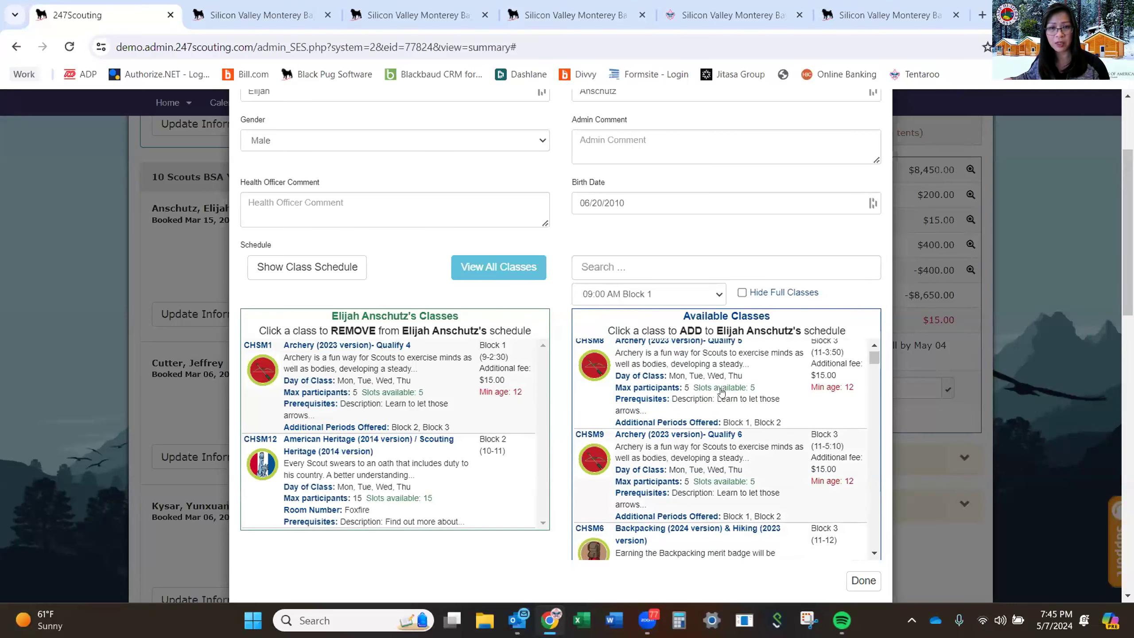
pyautogui.scroll(-2, 721, 392)
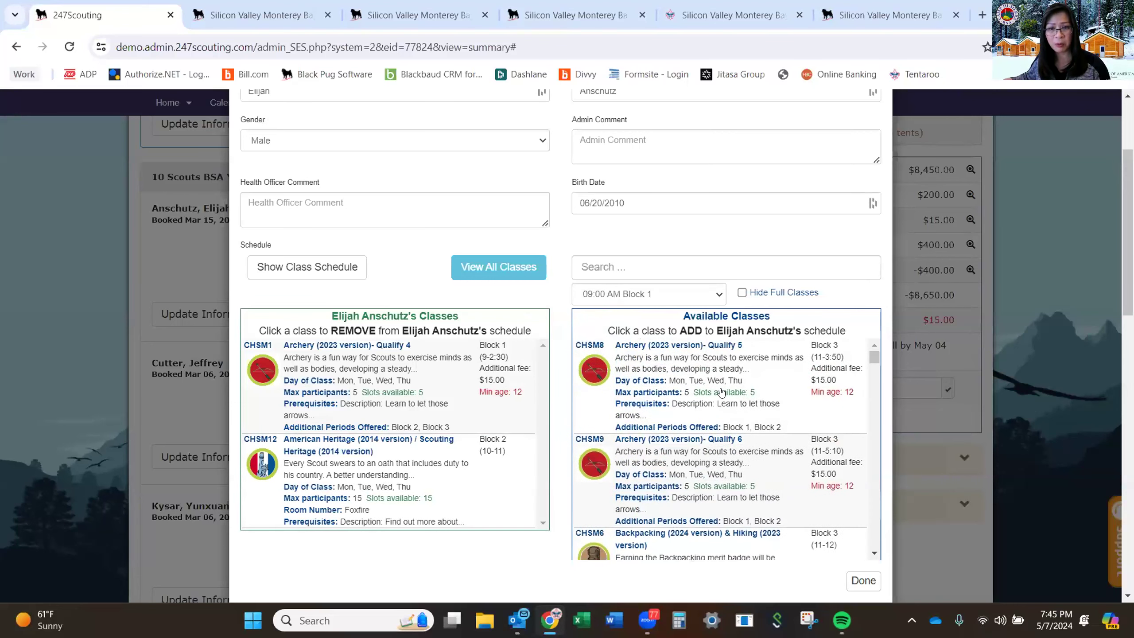
pyautogui.scroll(-3, 753, 414)
pyautogui.scroll(-3, 753, 414)
pyautogui.scroll(-8, 754, 414)
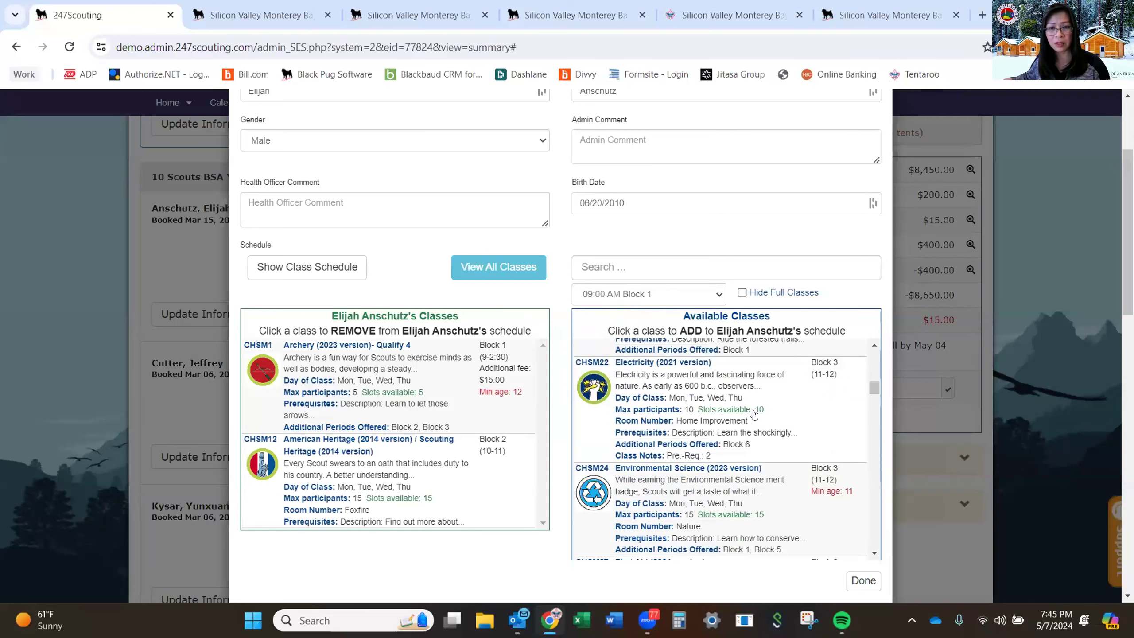
pyautogui.scroll(-10, 753, 414)
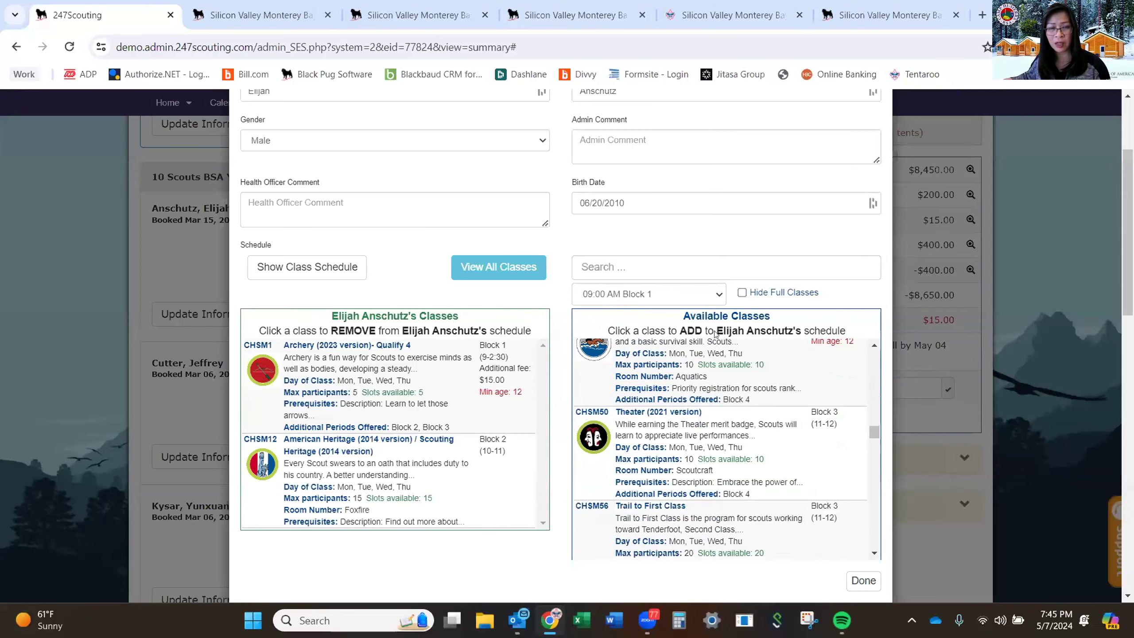
# Filter classes to 01:30 PM Block 4 and add Indian Lore to the schedule.
pyautogui.click(715, 293)
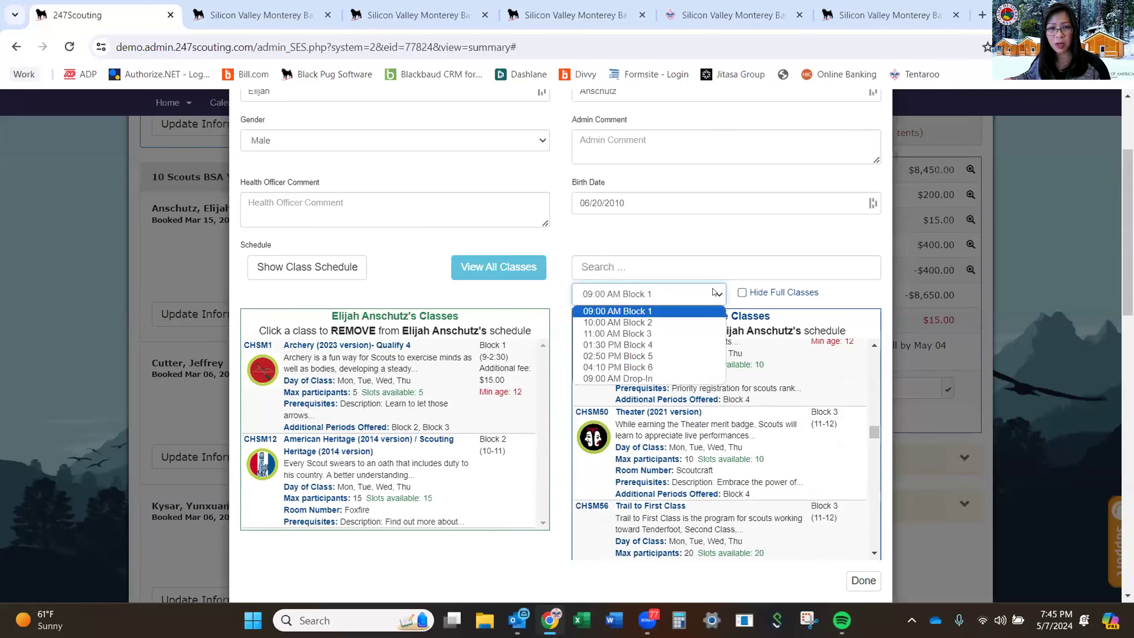
pyautogui.click(718, 340)
pyautogui.scroll(5, 732, 375)
pyautogui.scroll(-2, 800, 424)
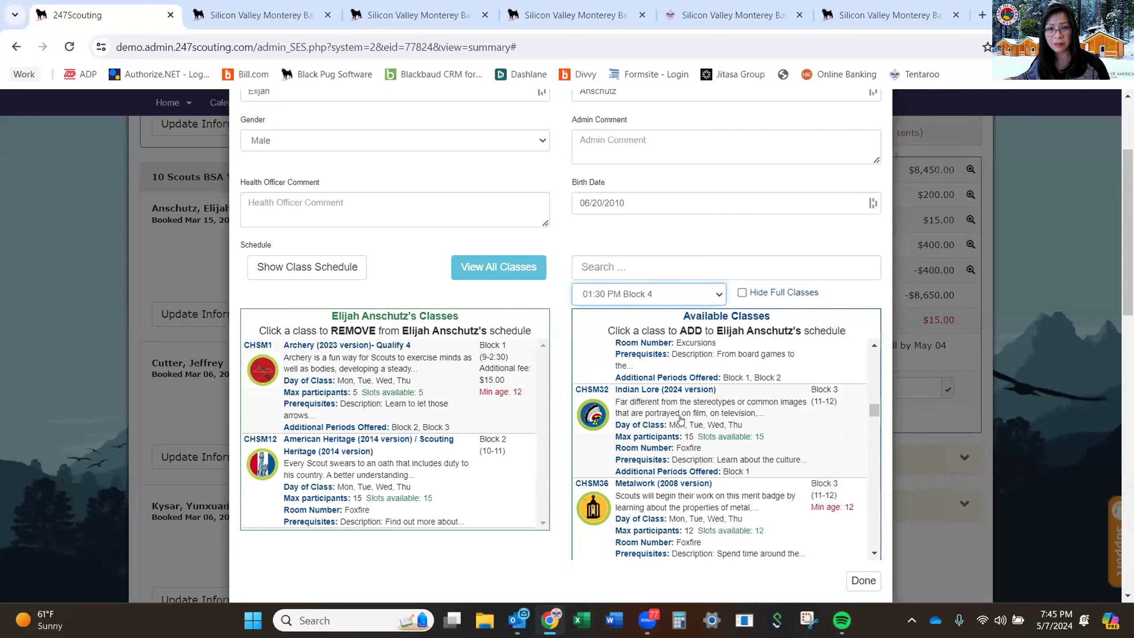
pyautogui.click(703, 432)
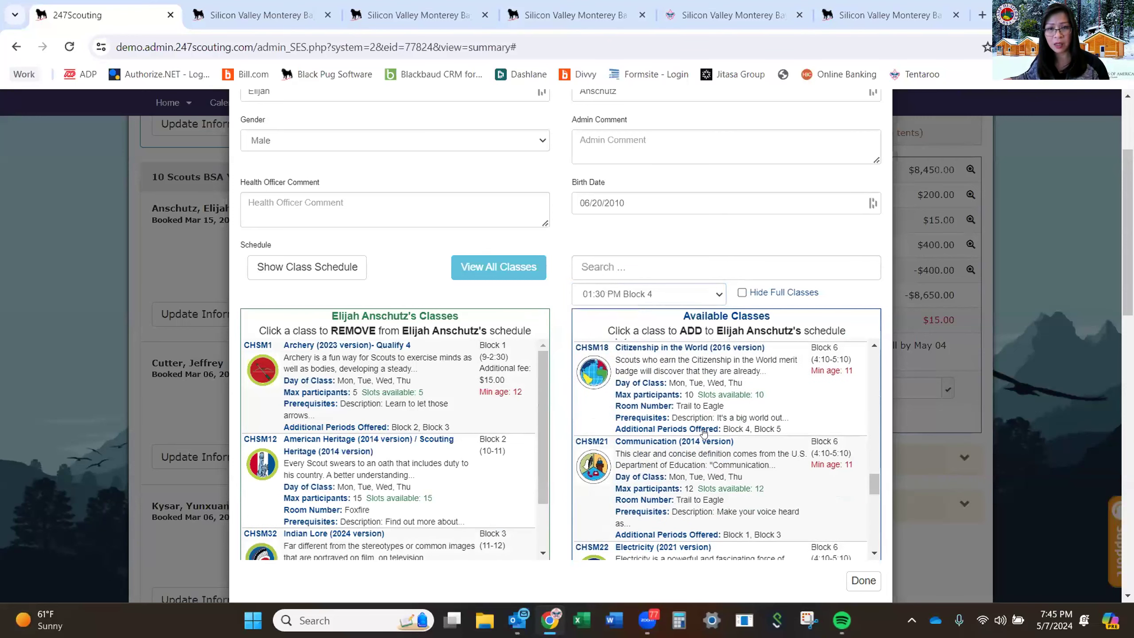
pyautogui.scroll(5, 703, 431)
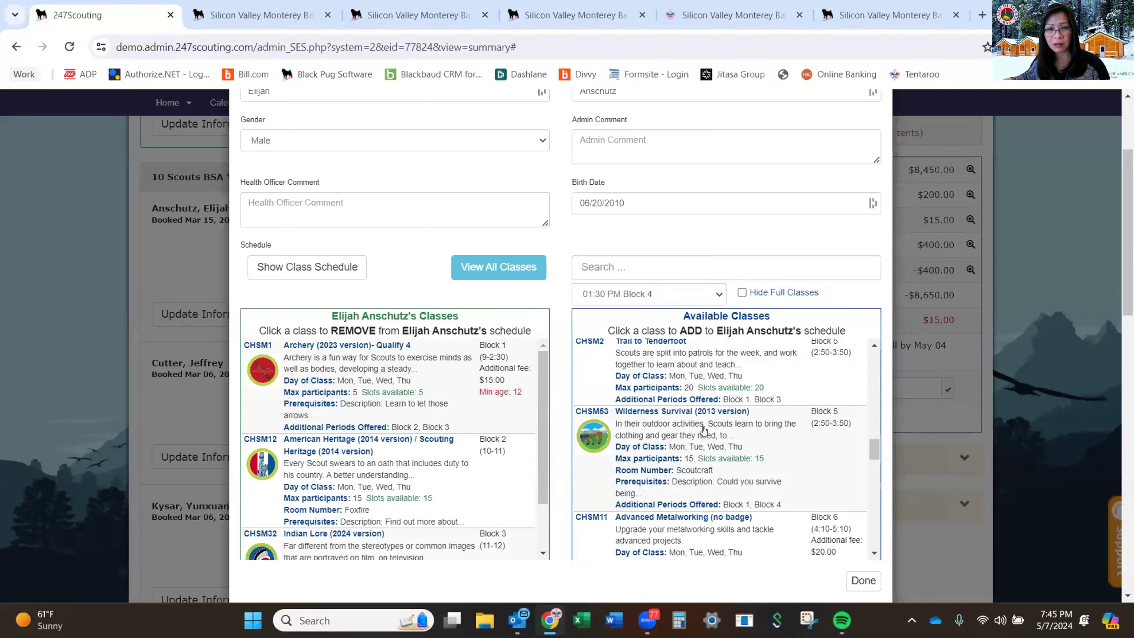
pyautogui.scroll(-3, 703, 429)
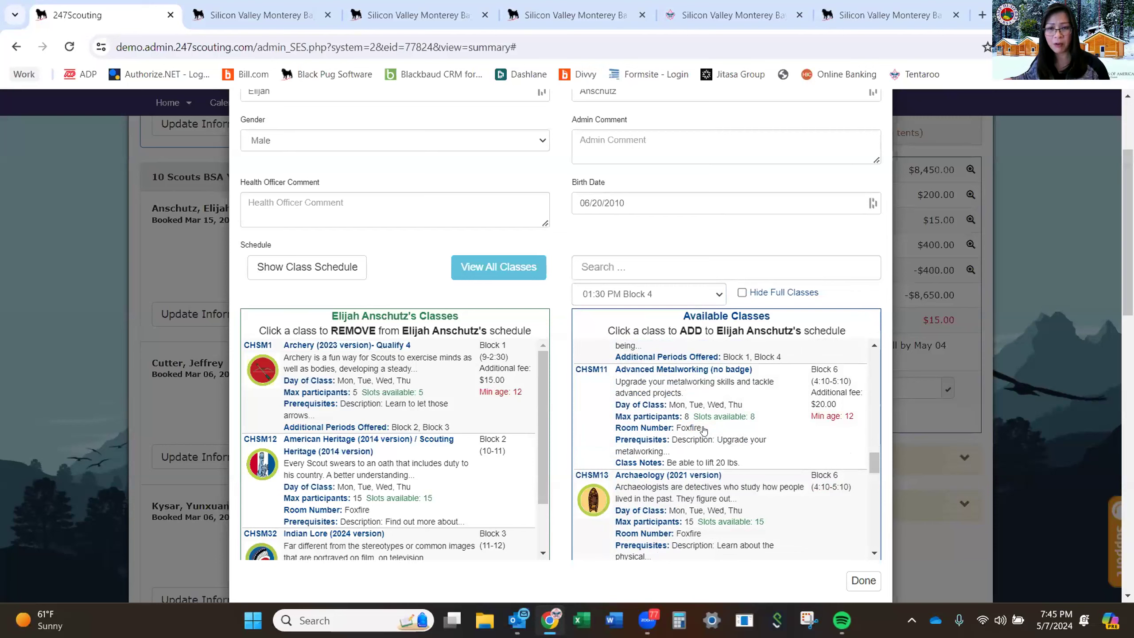
pyautogui.scroll(-2, 703, 430)
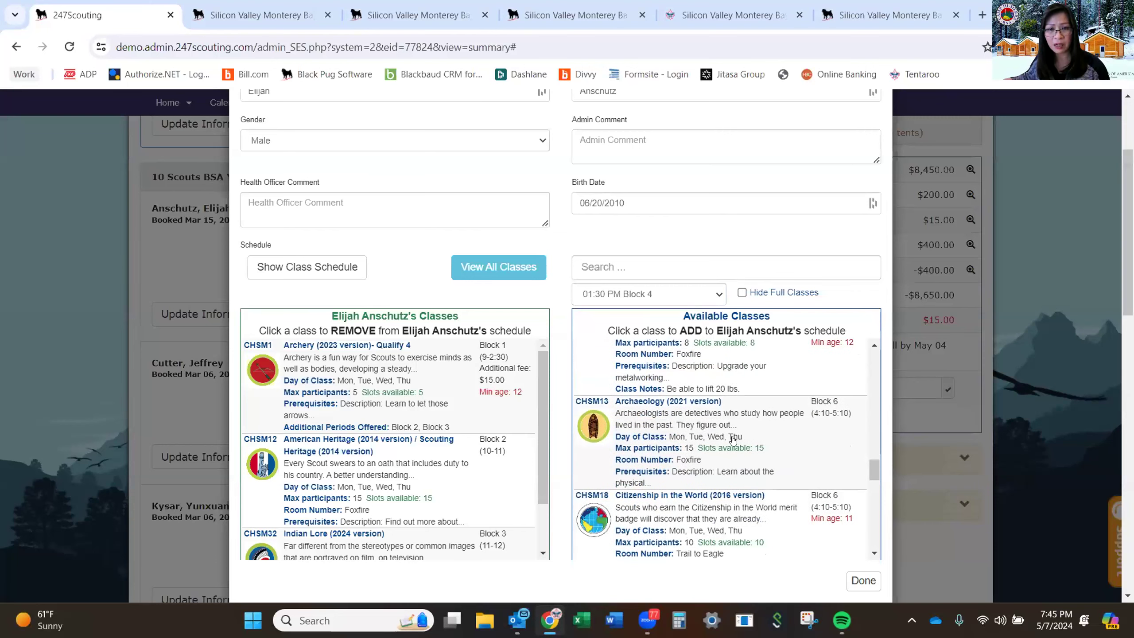
pyautogui.scroll(-5, 732, 439)
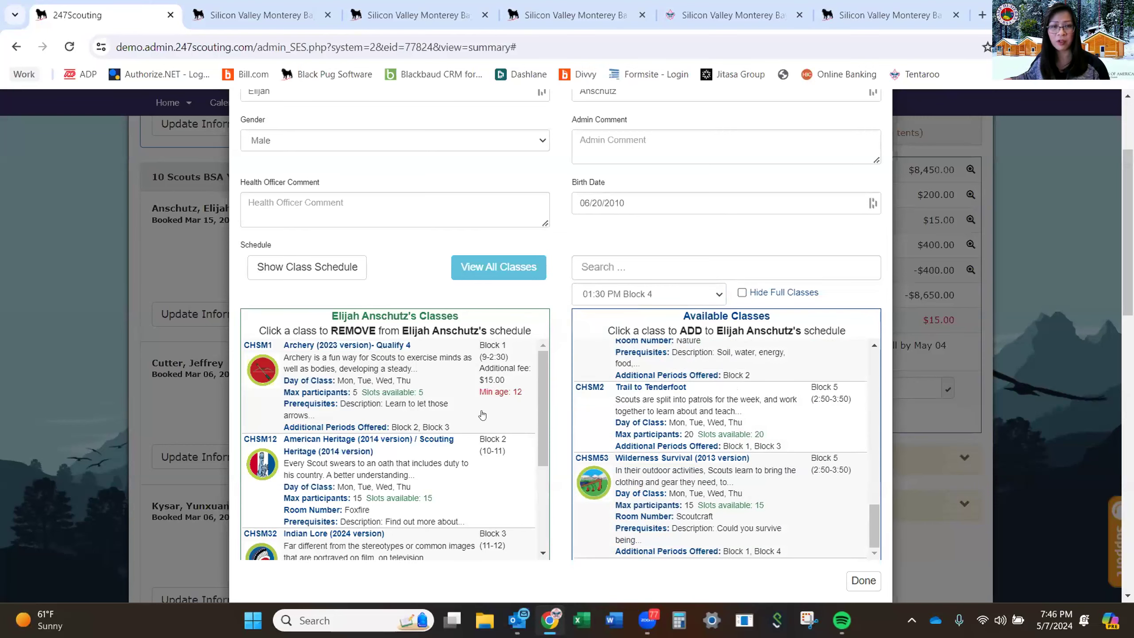
pyautogui.scroll(-3, 482, 415)
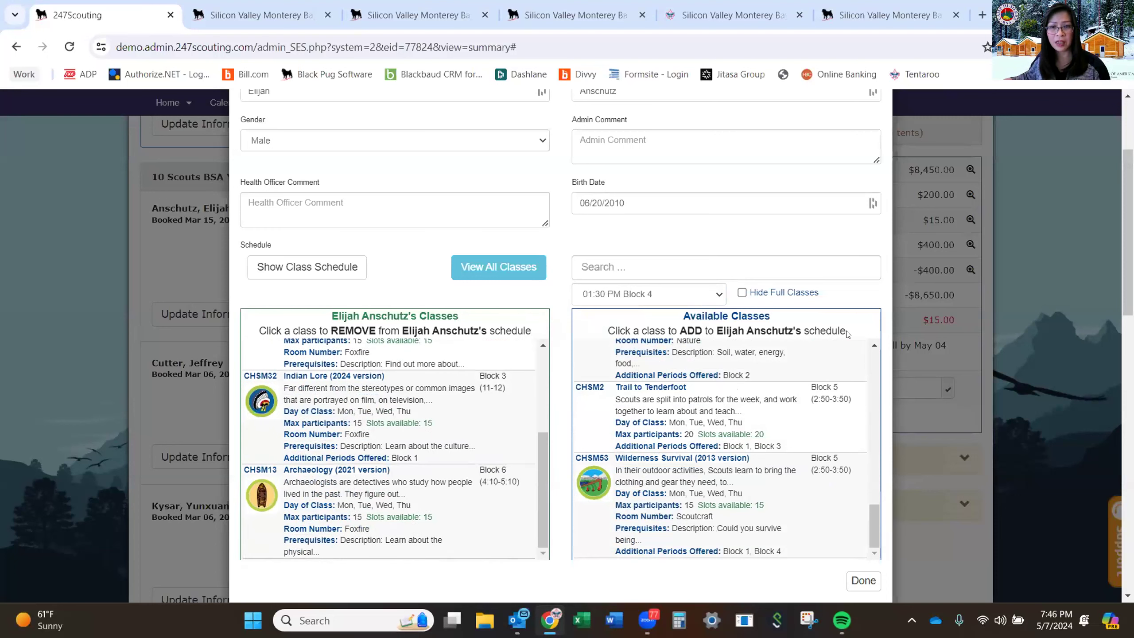
pyautogui.scroll(-6, 903, 362)
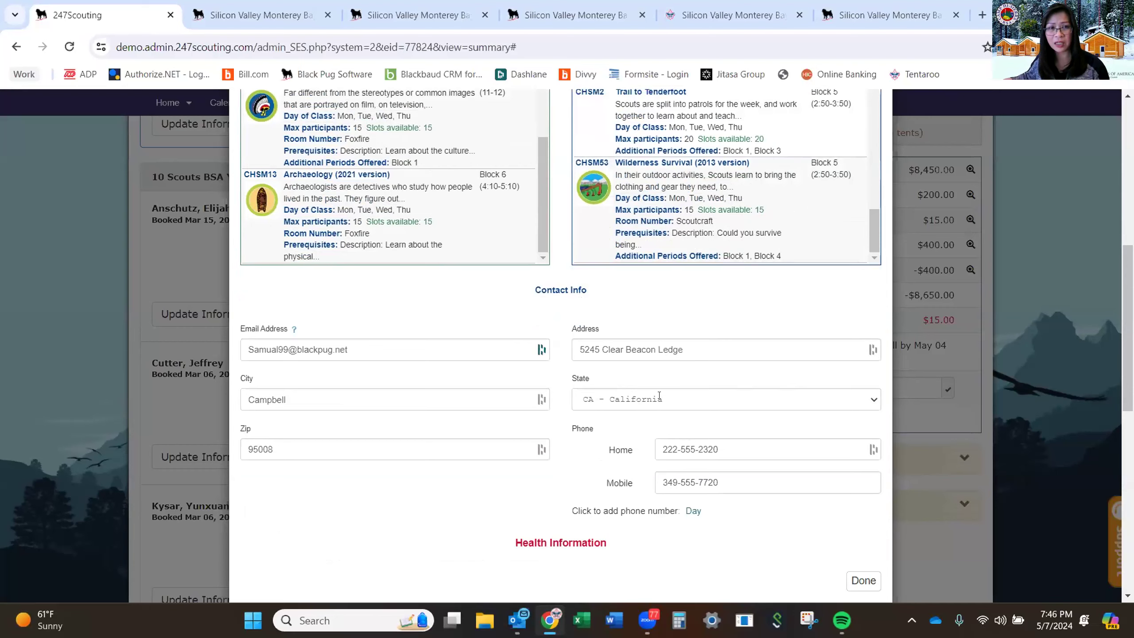
# Swap the scout's Archery Qualify 4 for CHSM8 Archery Qualify 5 and finish editing.
pyautogui.scroll(8, 429, 224)
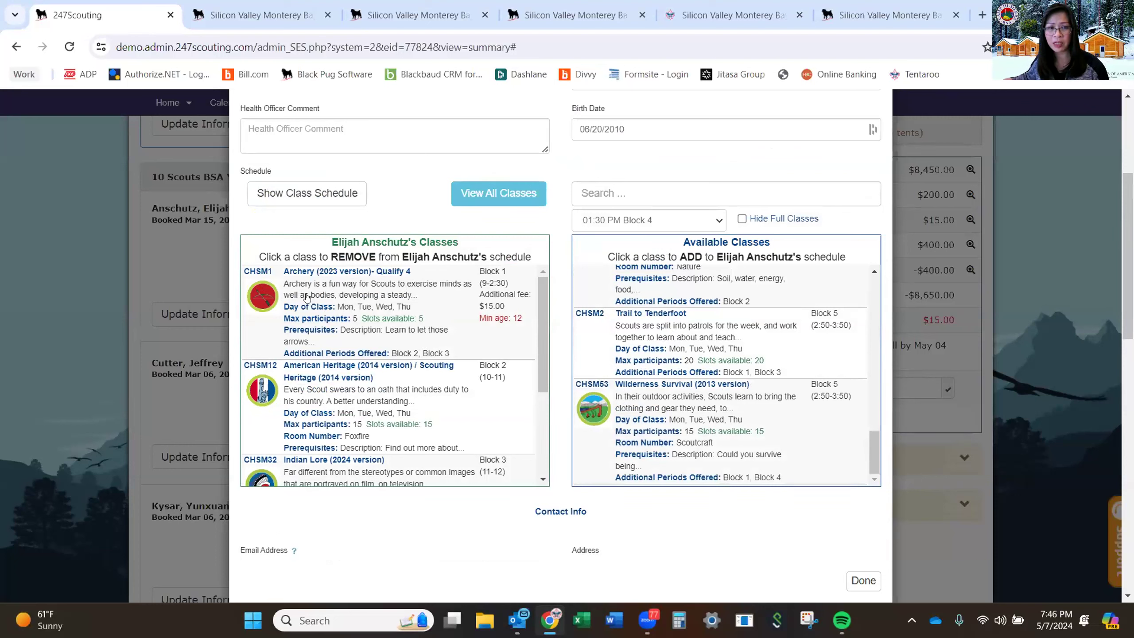
pyautogui.click(349, 302)
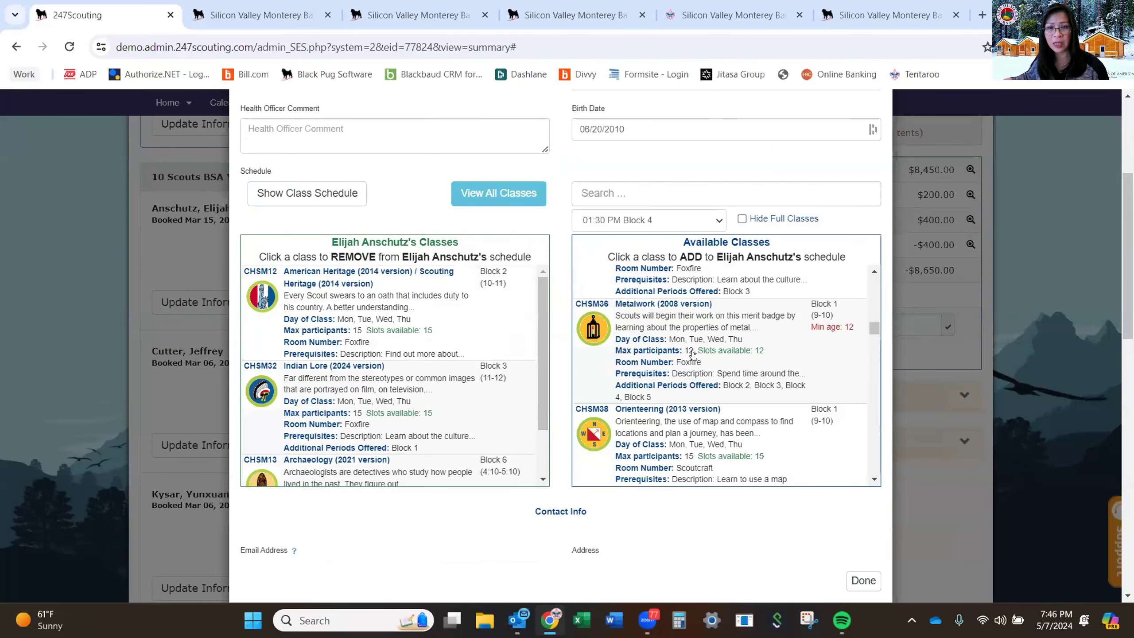
pyautogui.scroll(8, 692, 354)
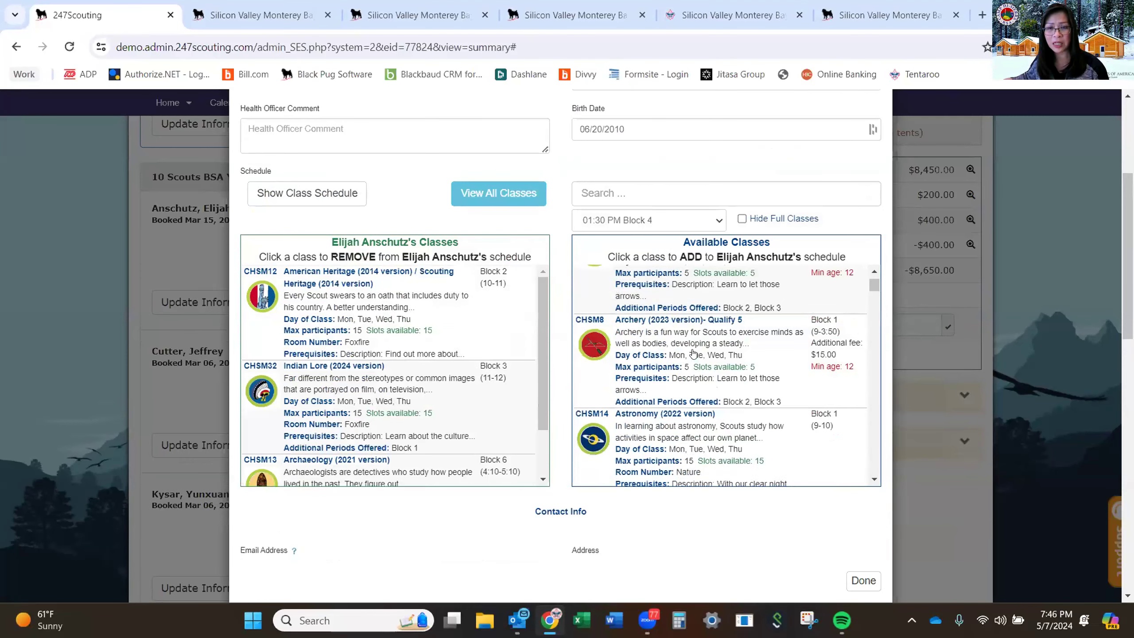
pyautogui.scroll(2, 692, 354)
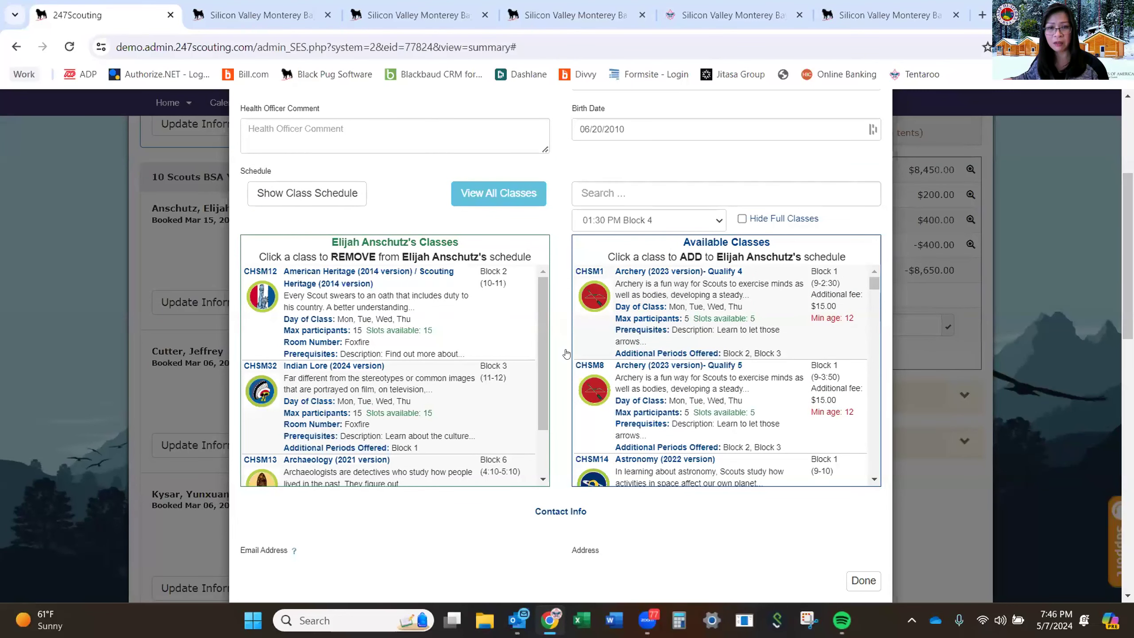
pyautogui.click(706, 382)
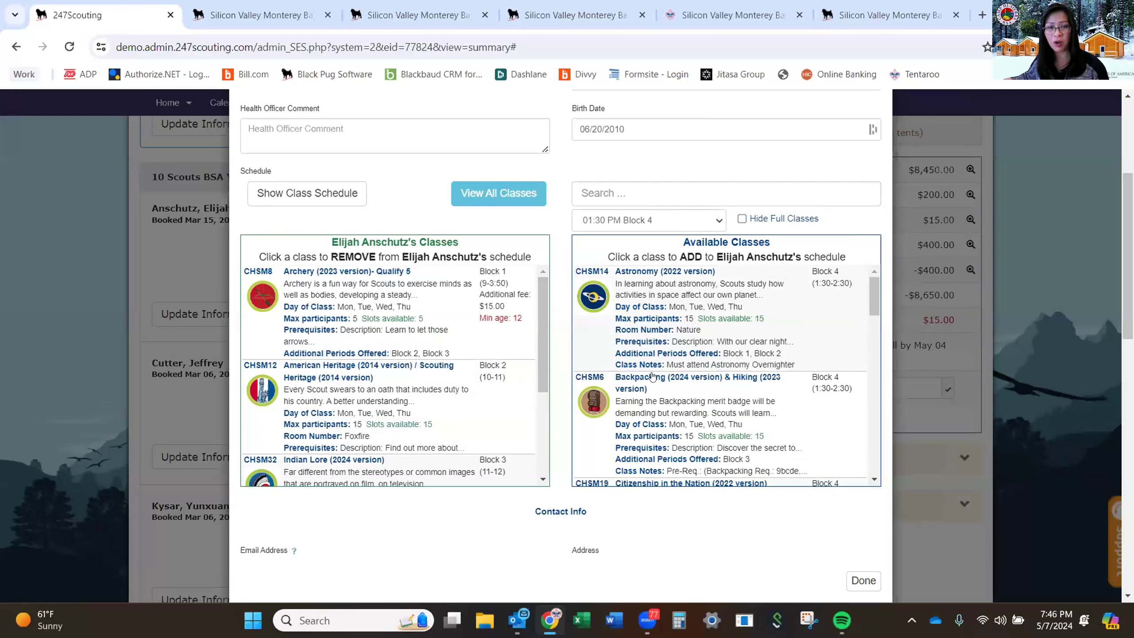
pyautogui.scroll(-1, 651, 377)
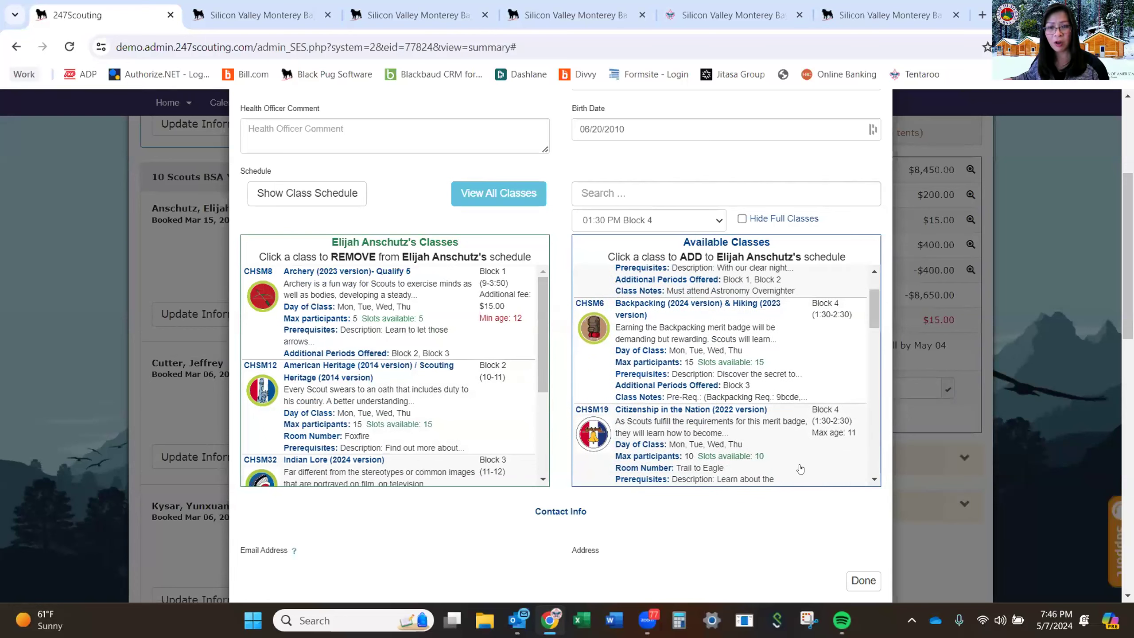
pyautogui.click(857, 588)
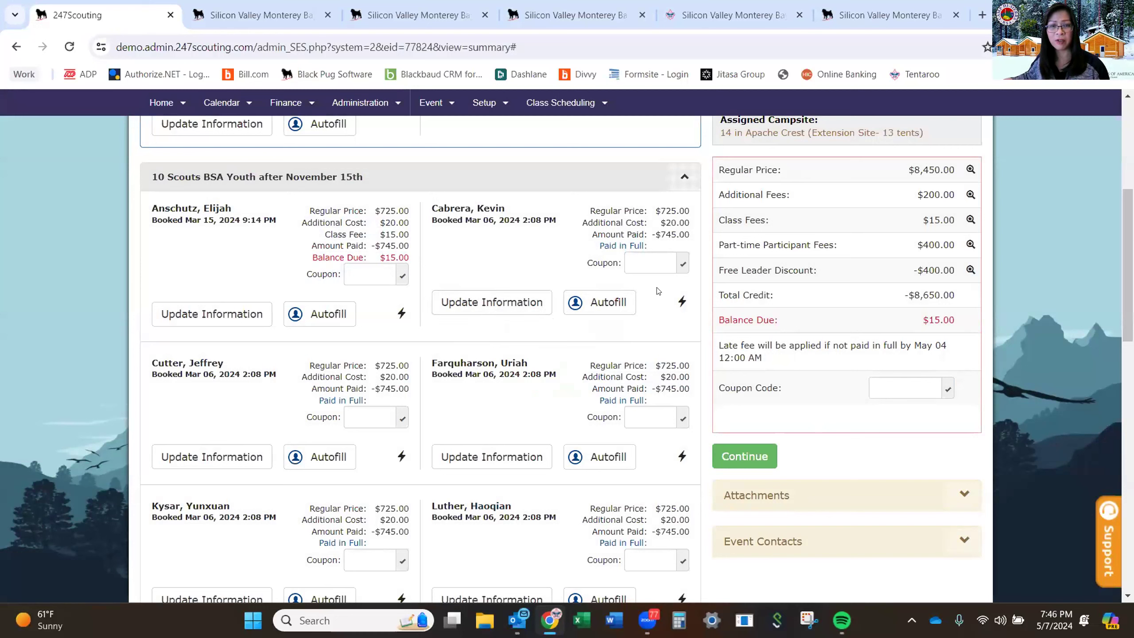
# Review the summary's $15.00 balance due and browse the Setup and Event menus.
pyautogui.scroll(3, 595, 353)
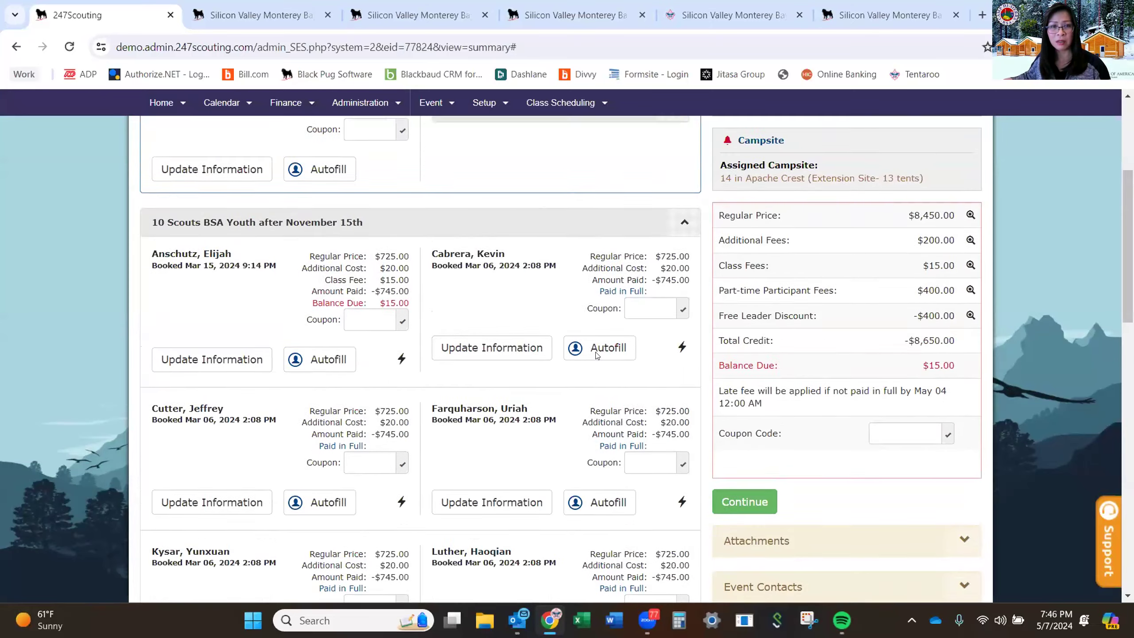
pyautogui.scroll(3, 596, 353)
pyautogui.scroll(-5, 596, 354)
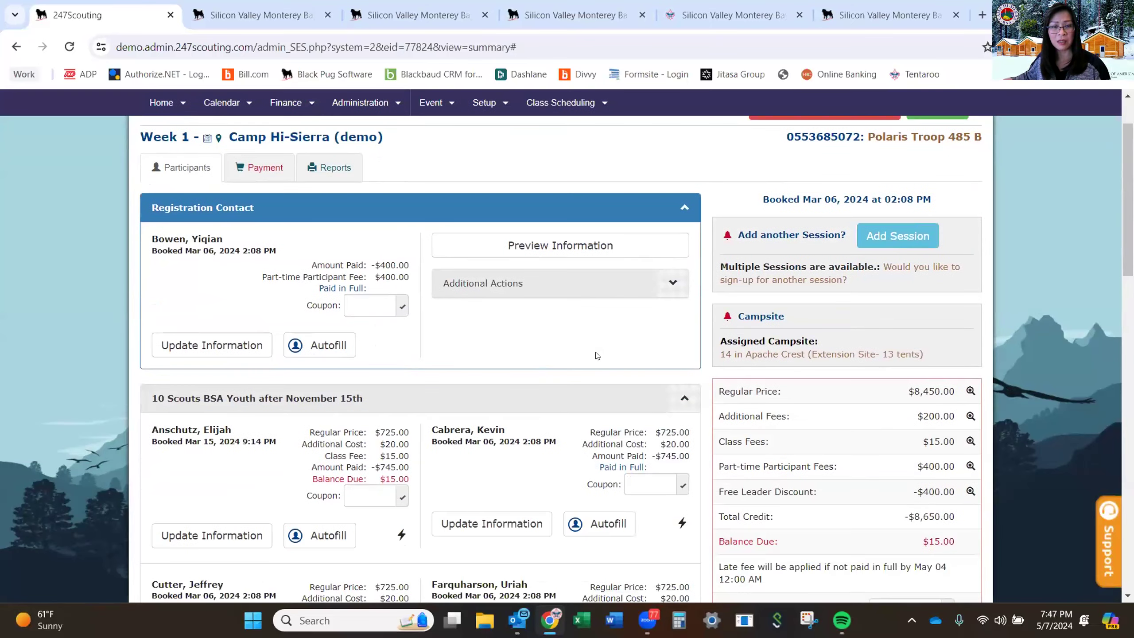
pyautogui.scroll(-7, 597, 355)
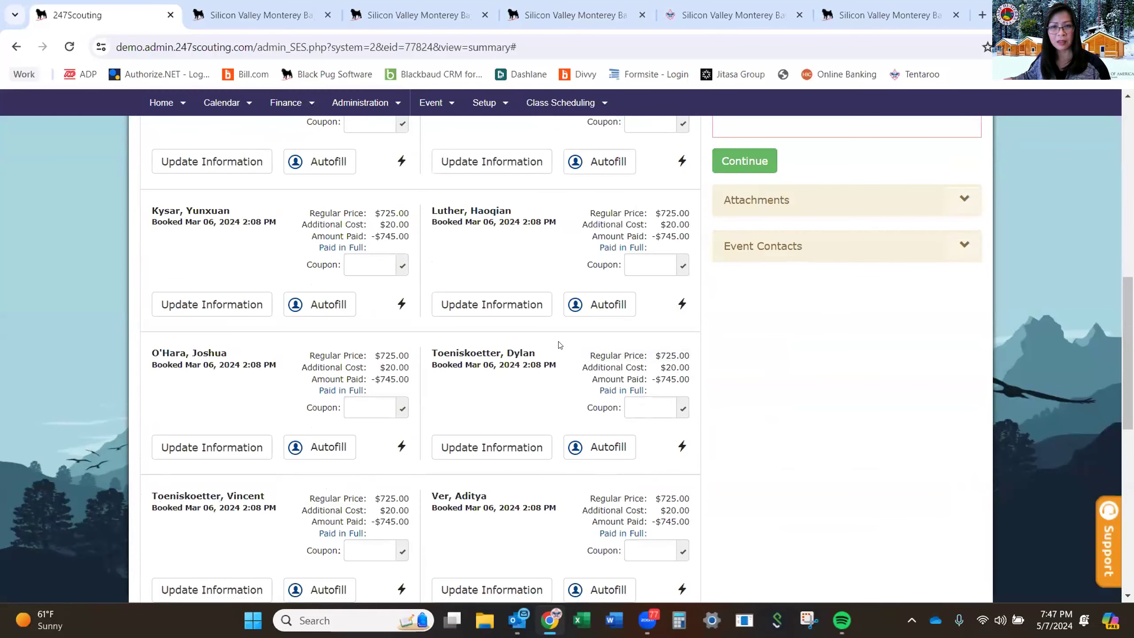
pyautogui.scroll(8, 558, 344)
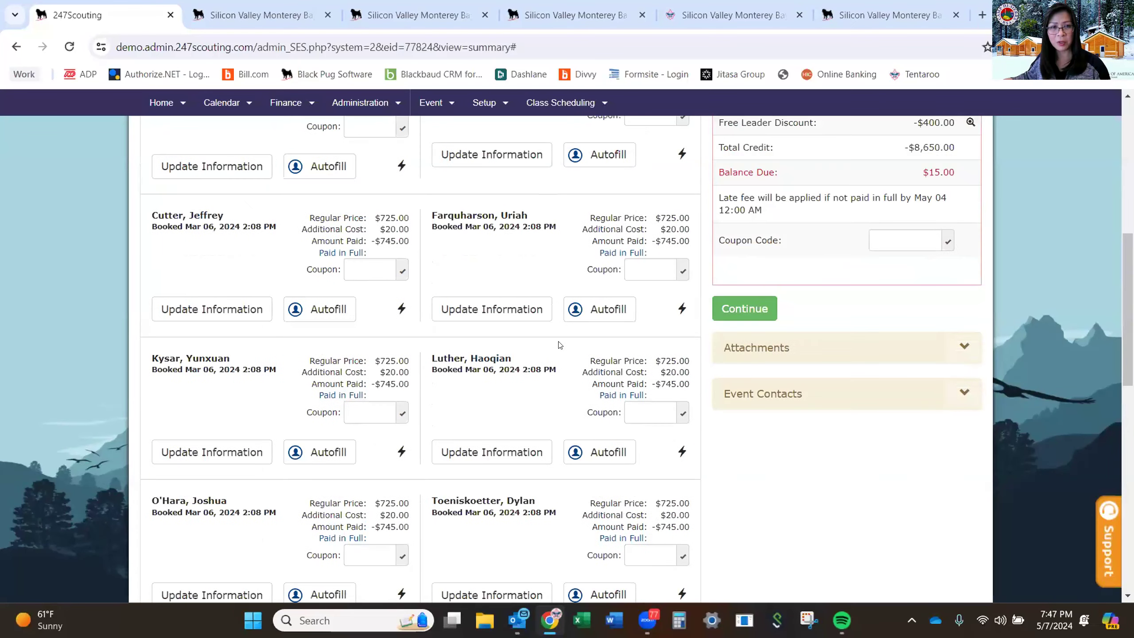
pyautogui.scroll(3, 558, 344)
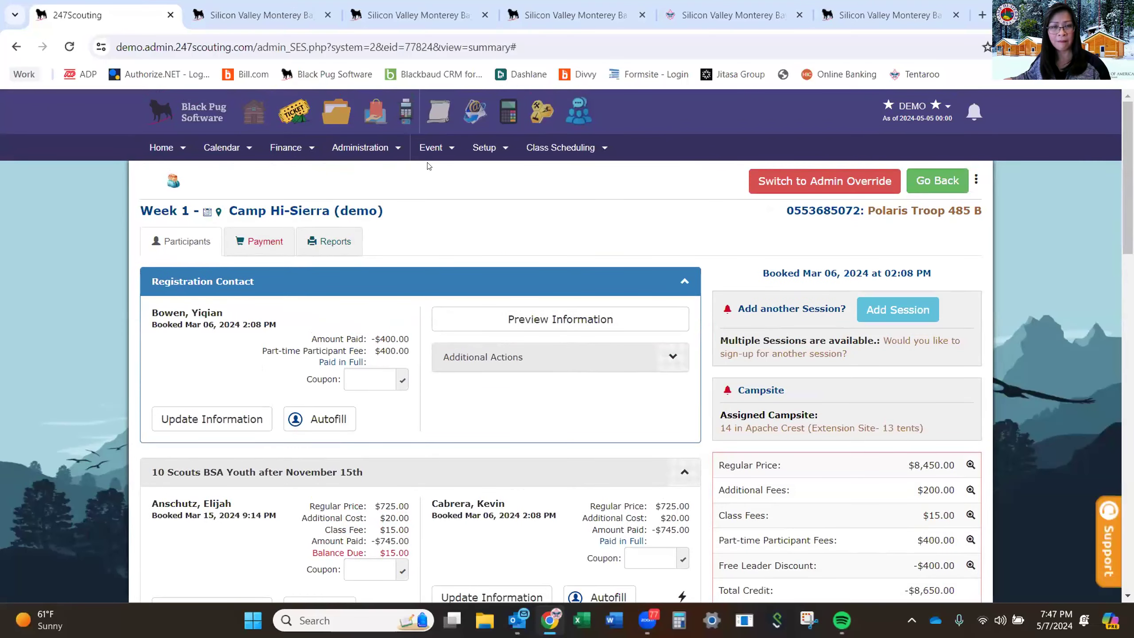
pyautogui.click(484, 148)
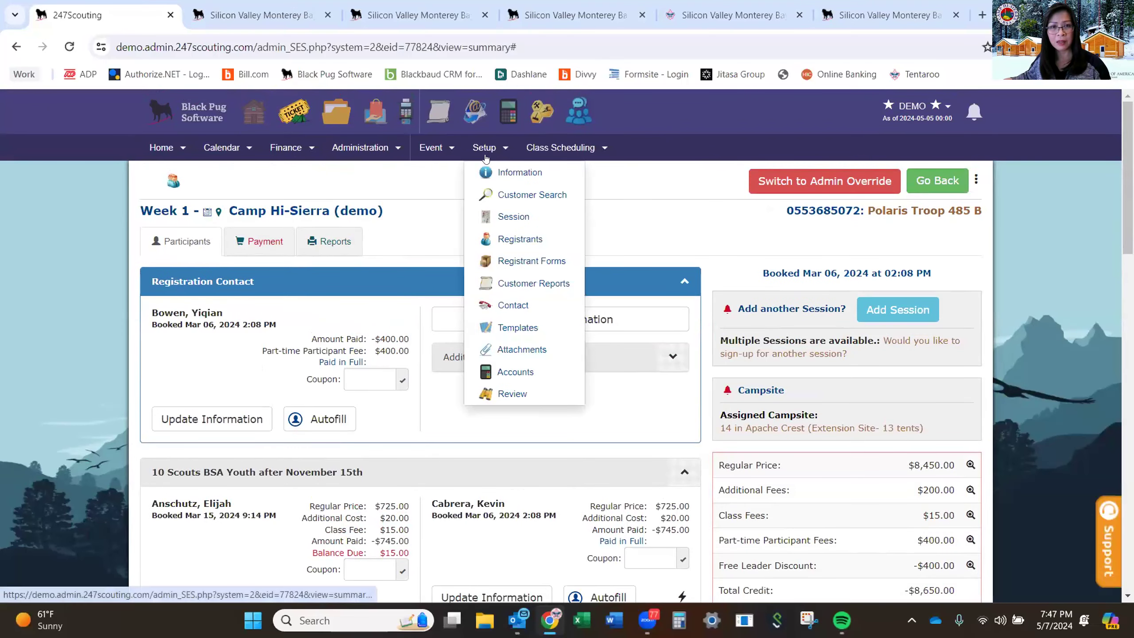
pyautogui.click(449, 149)
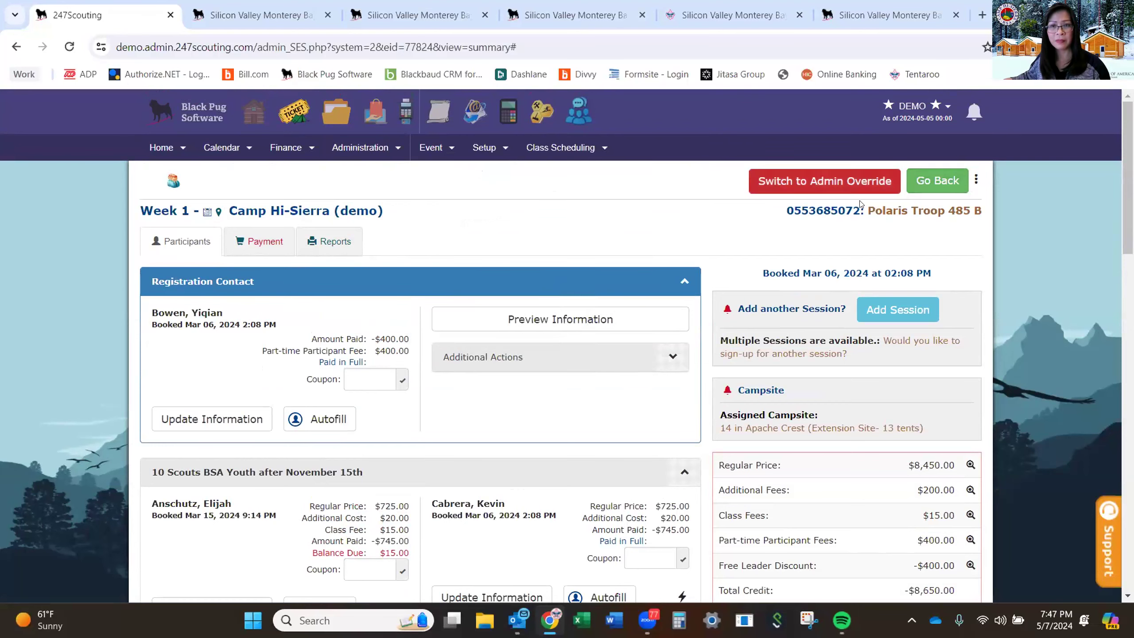